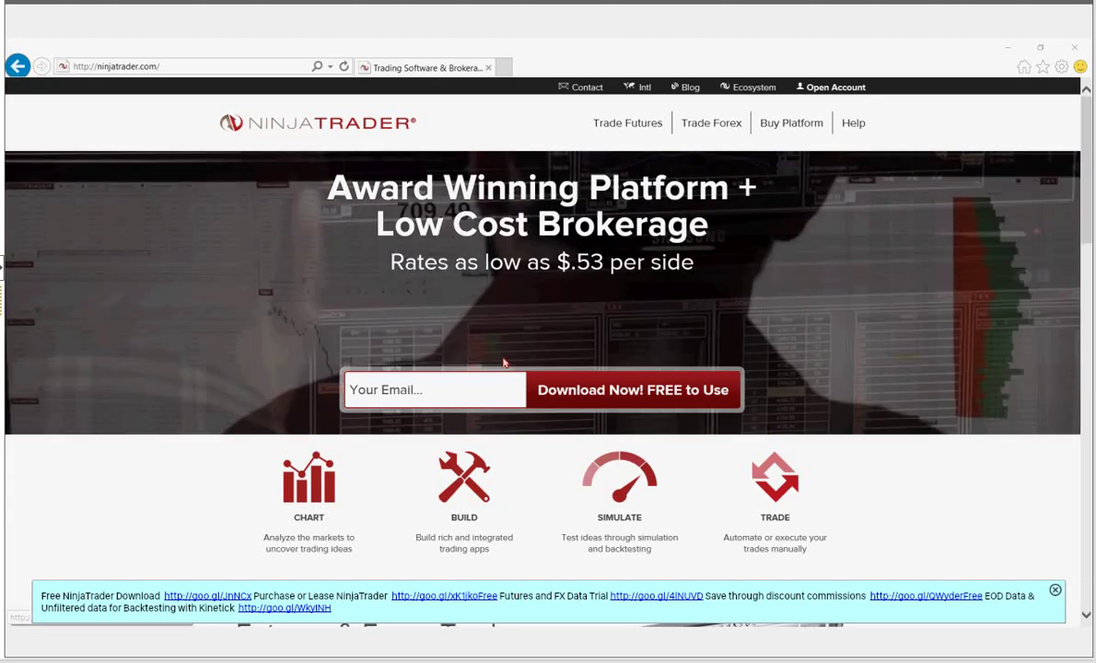
- Enter the sign-up e-mail address in the homepage's free-download field
click(408, 396)
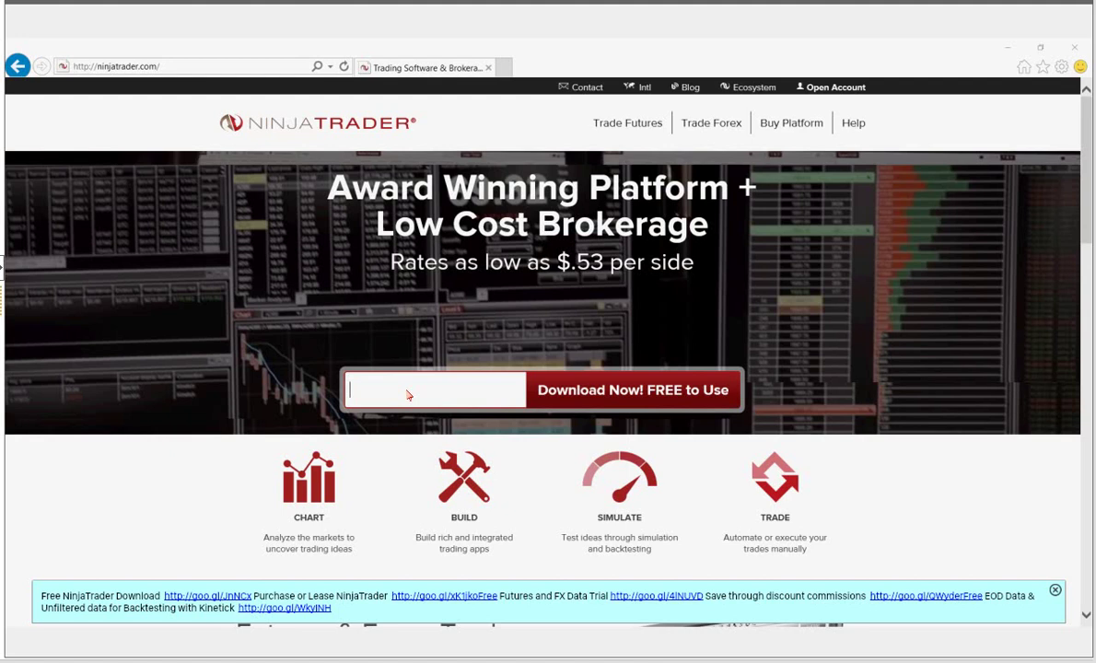
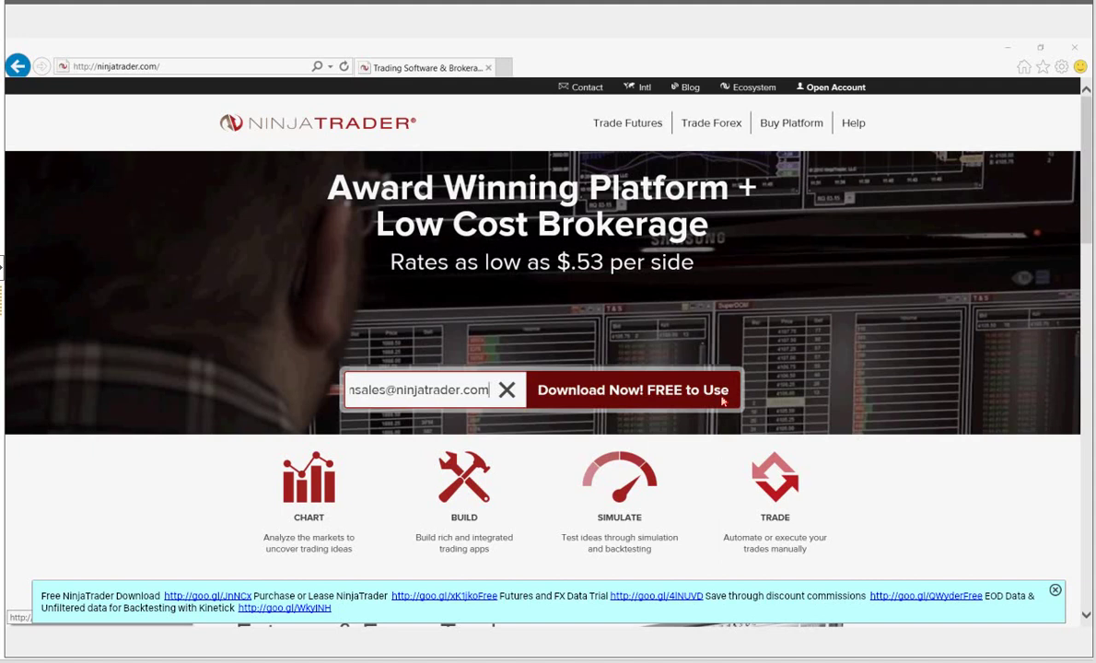
- Submit the e-mail with 'Download Now! FREE to Use' to reach the free live market data prompt
click(723, 401)
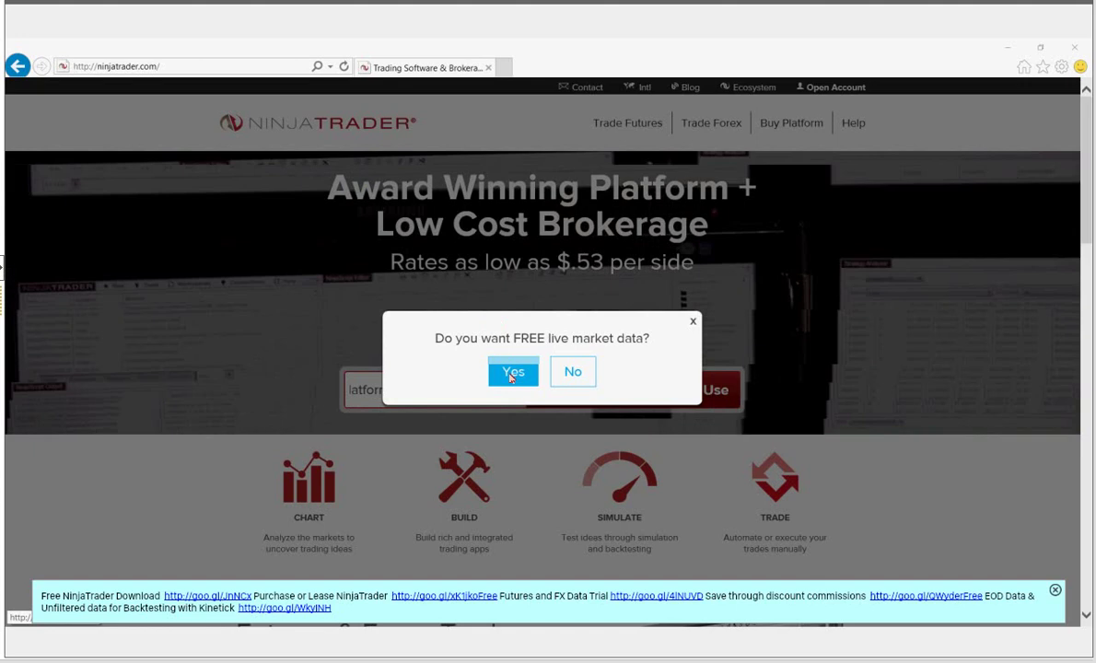
- Accept free live market data, choose Futures, and fill in the first and last name
click(512, 375)
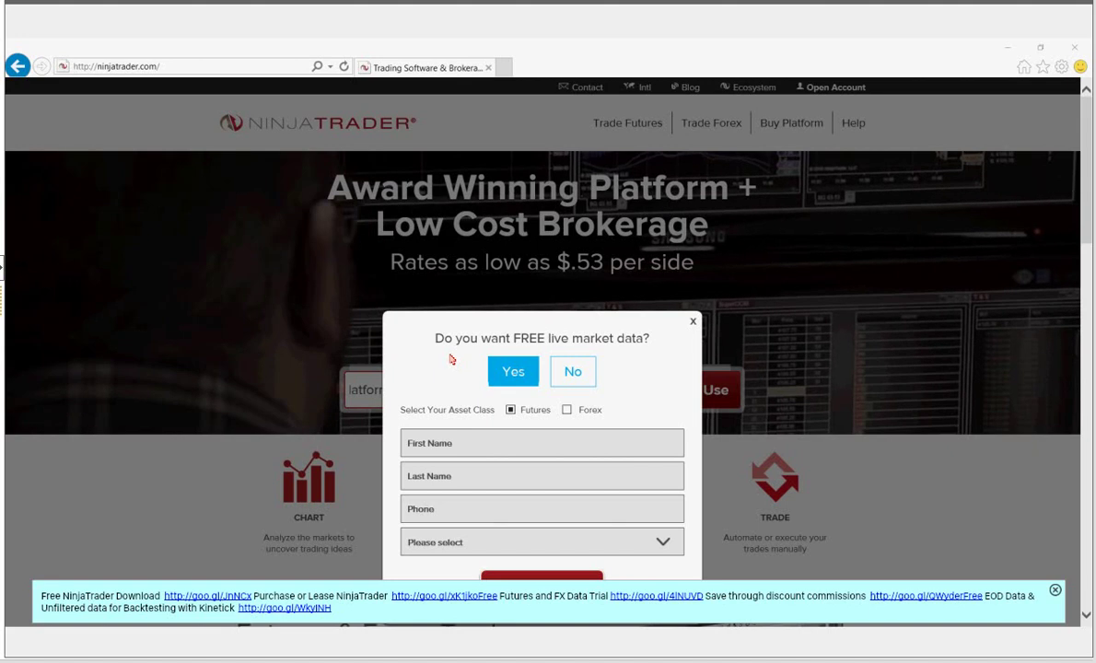
click(510, 409)
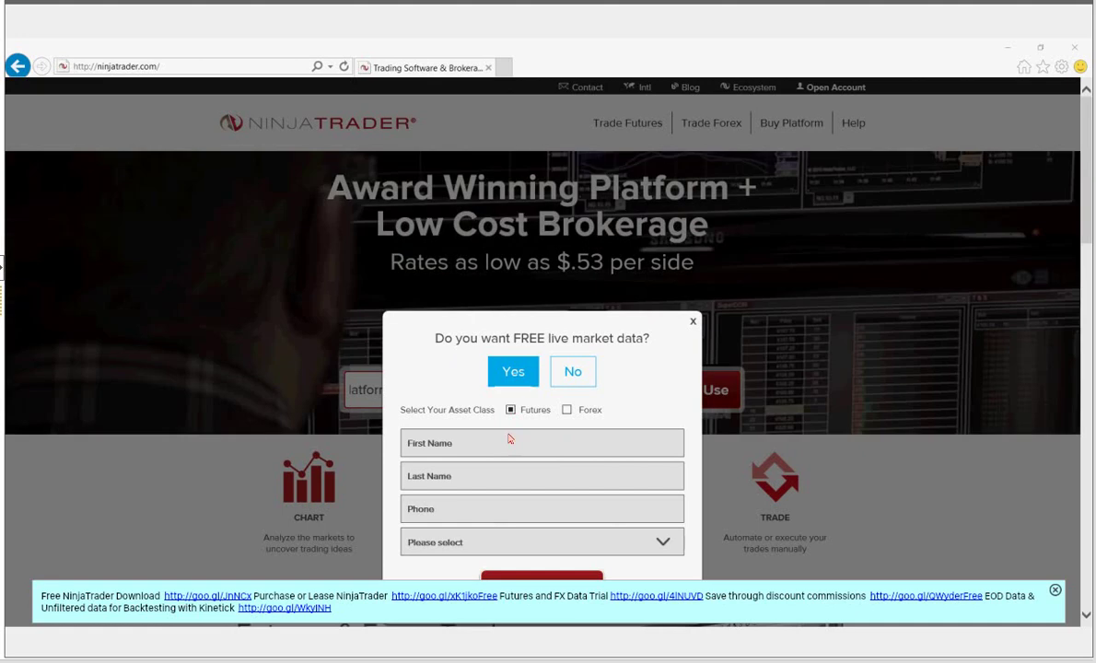
click(507, 440)
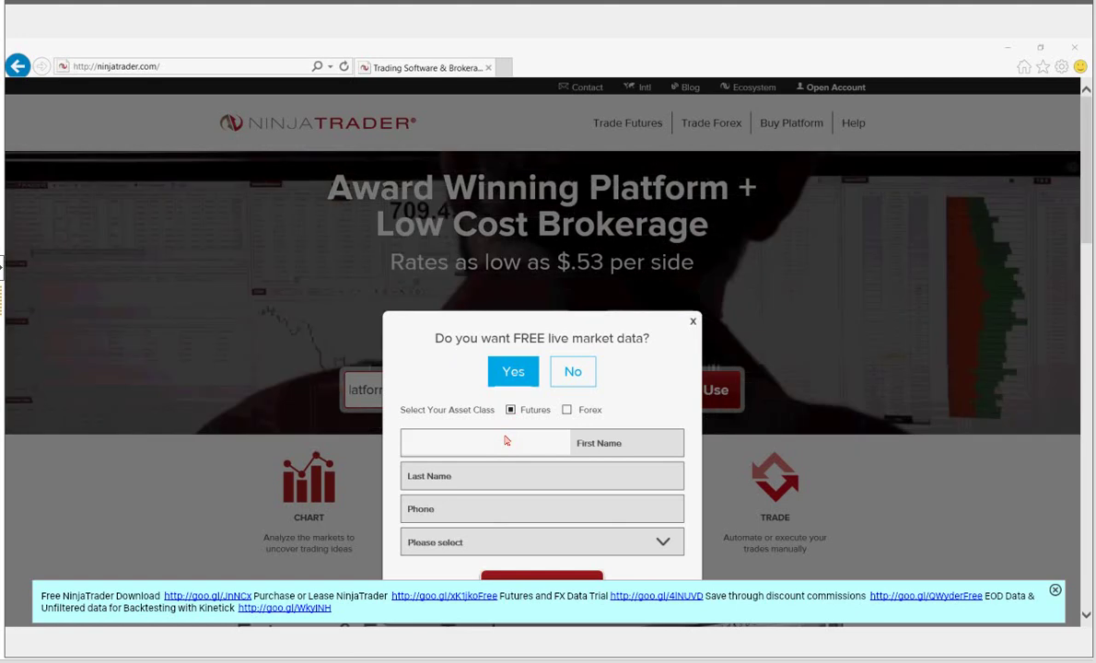
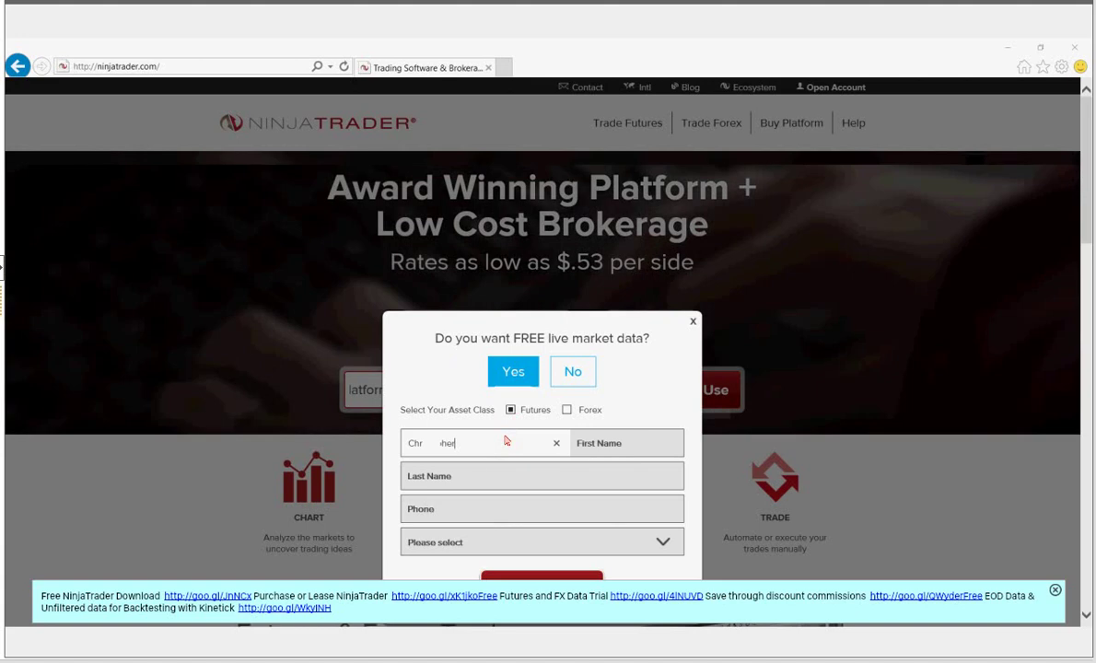
key(Tab)
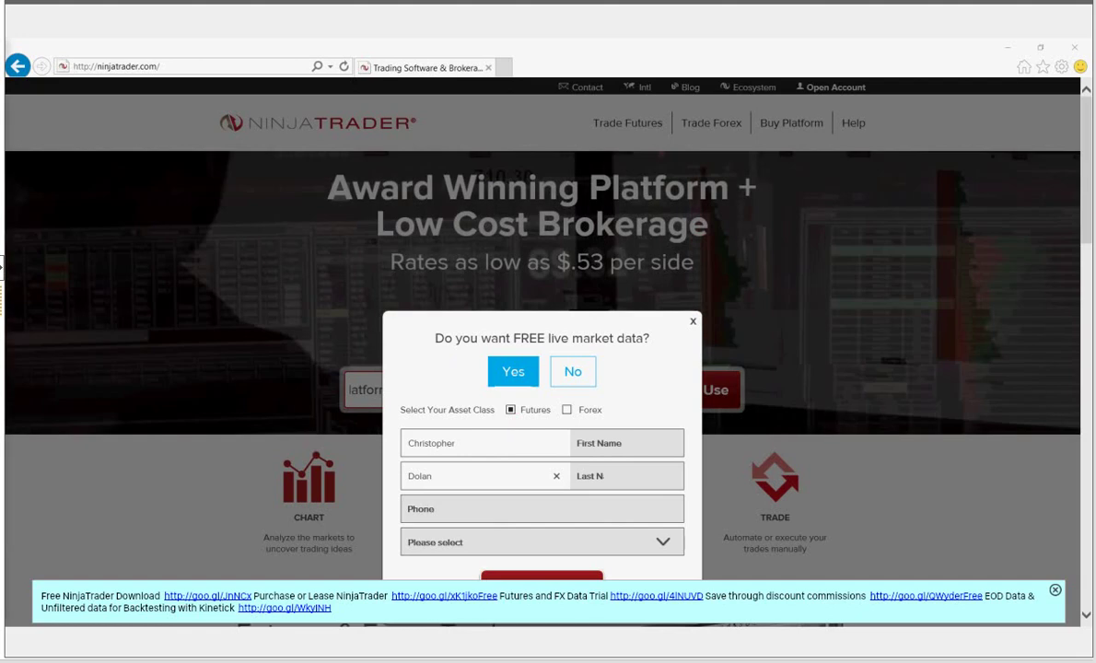
key(Tab)
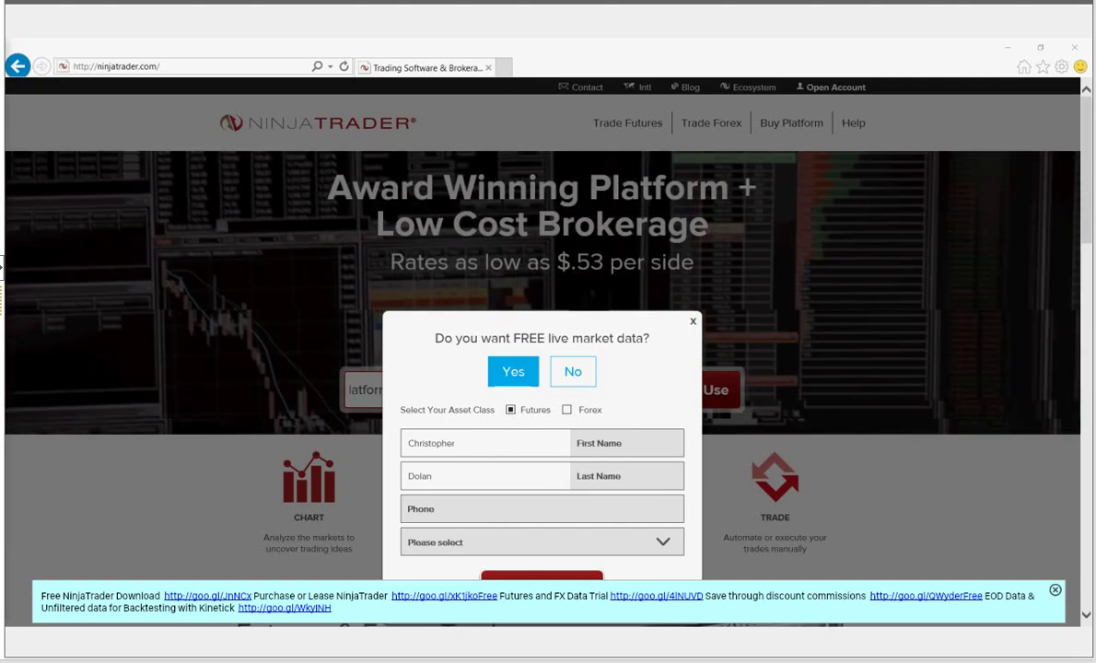
- Enter the phone number, set the country to United States, and submit the request
click(459, 515)
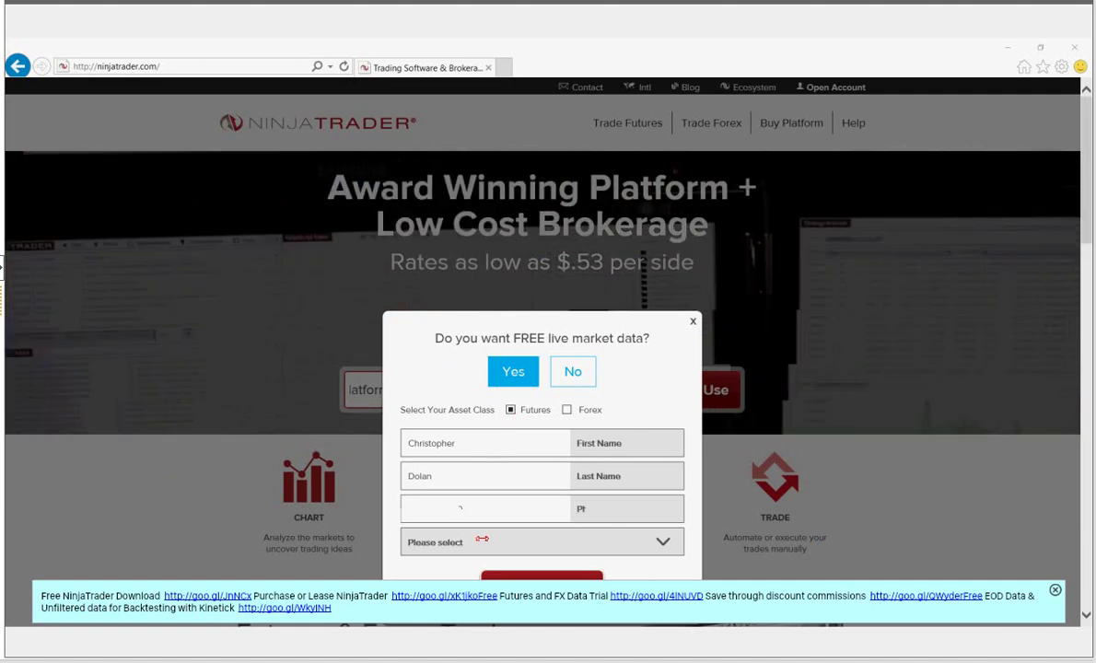
click(482, 539)
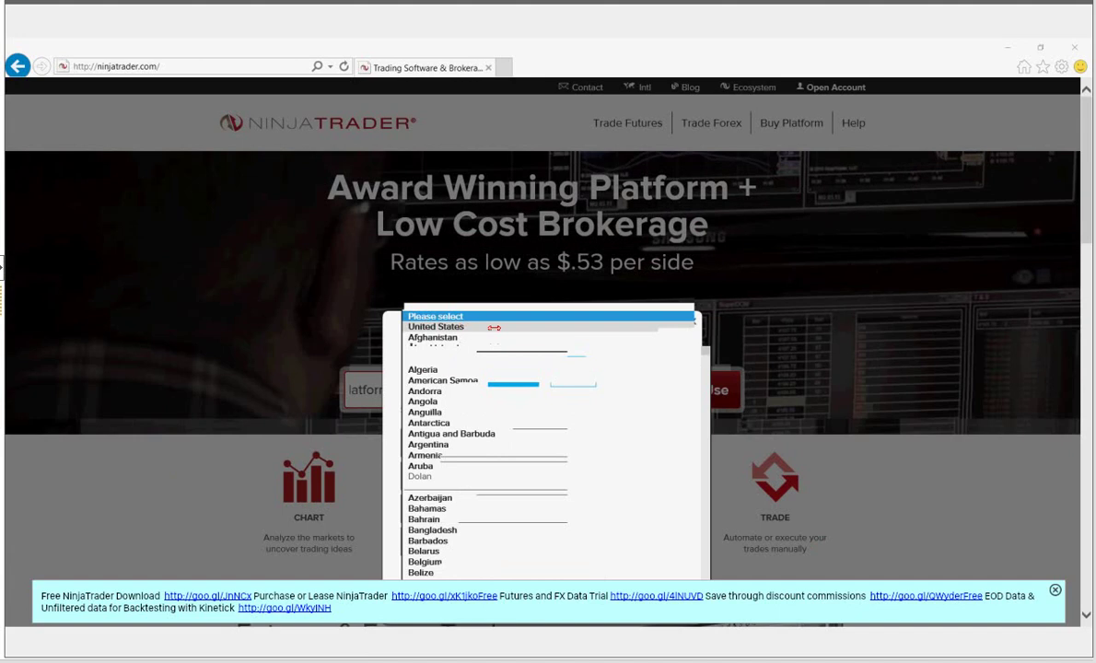
click(494, 328)
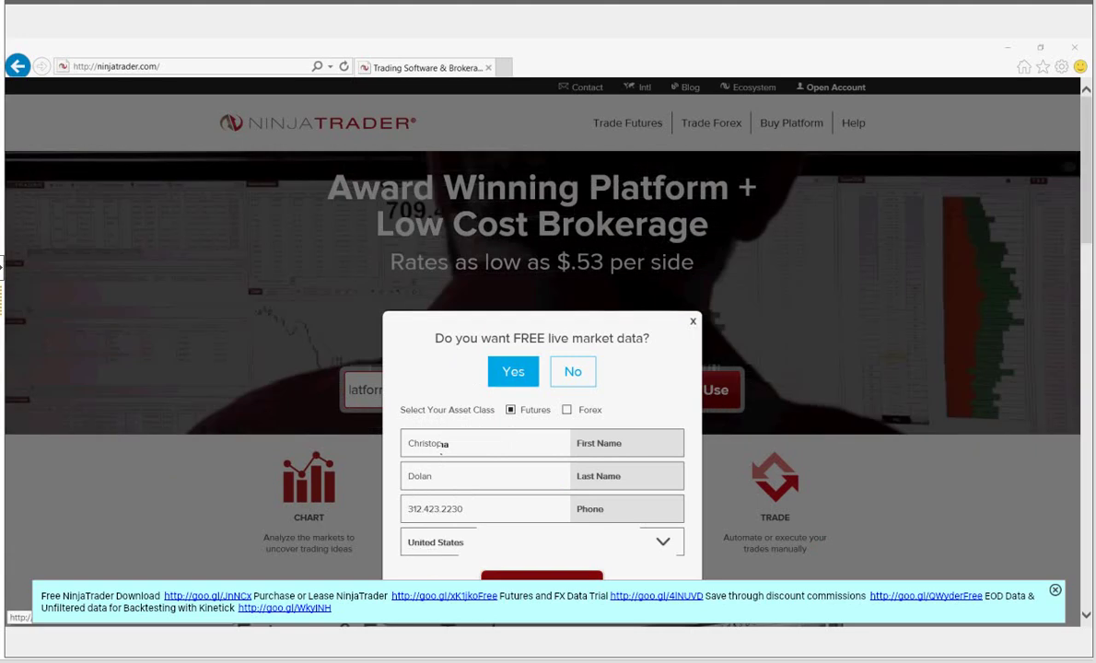
click(542, 586)
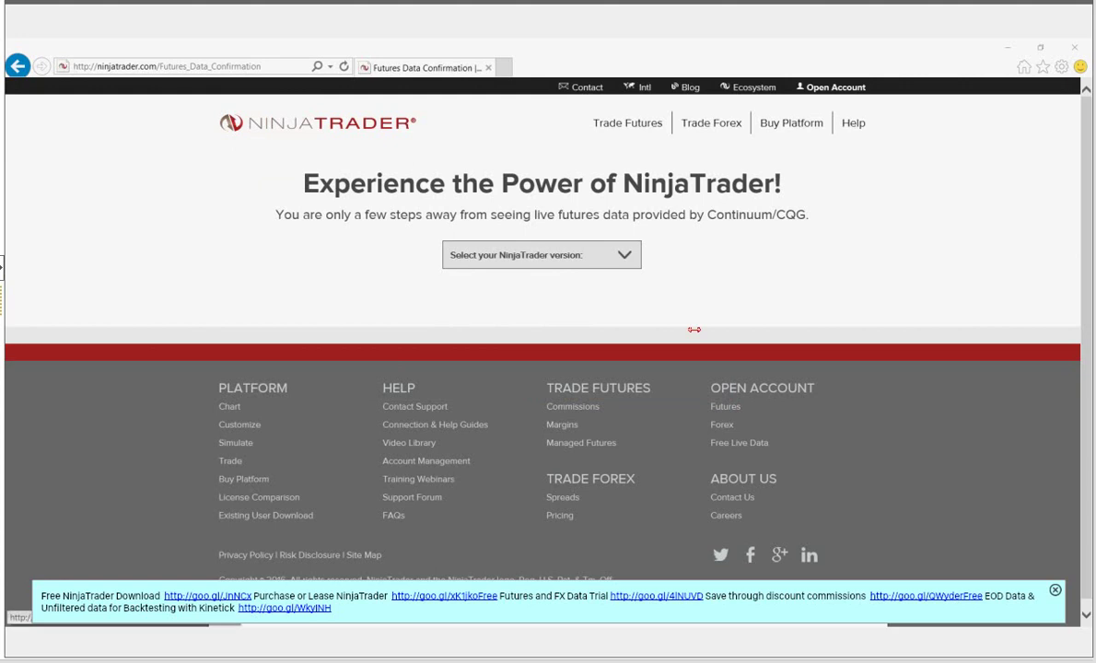
click(609, 260)
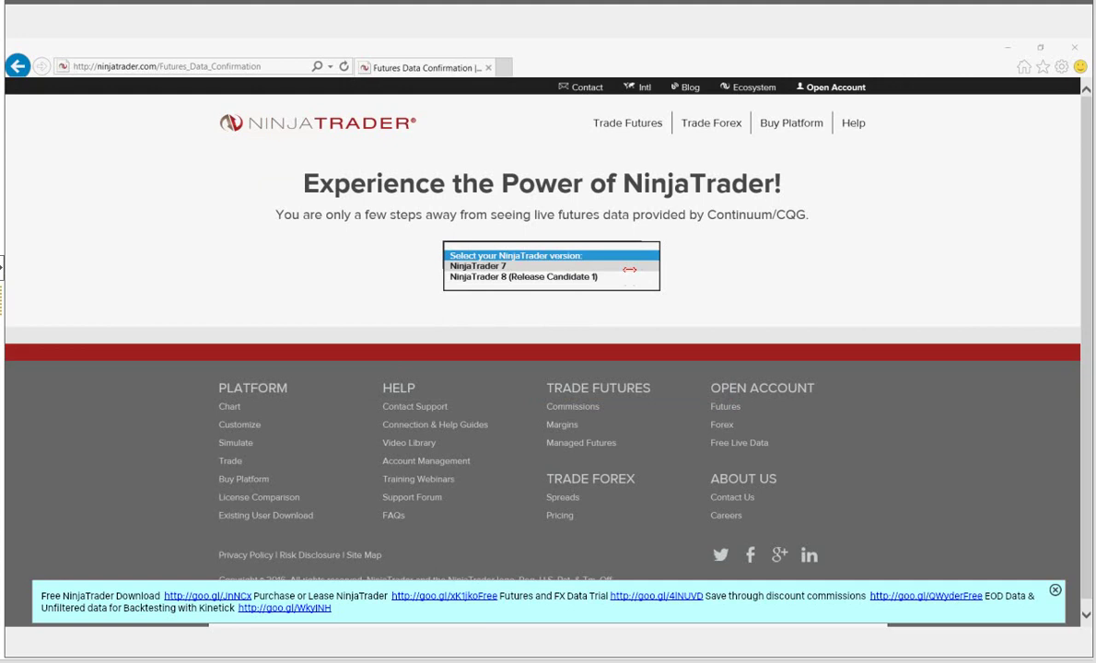
click(630, 267)
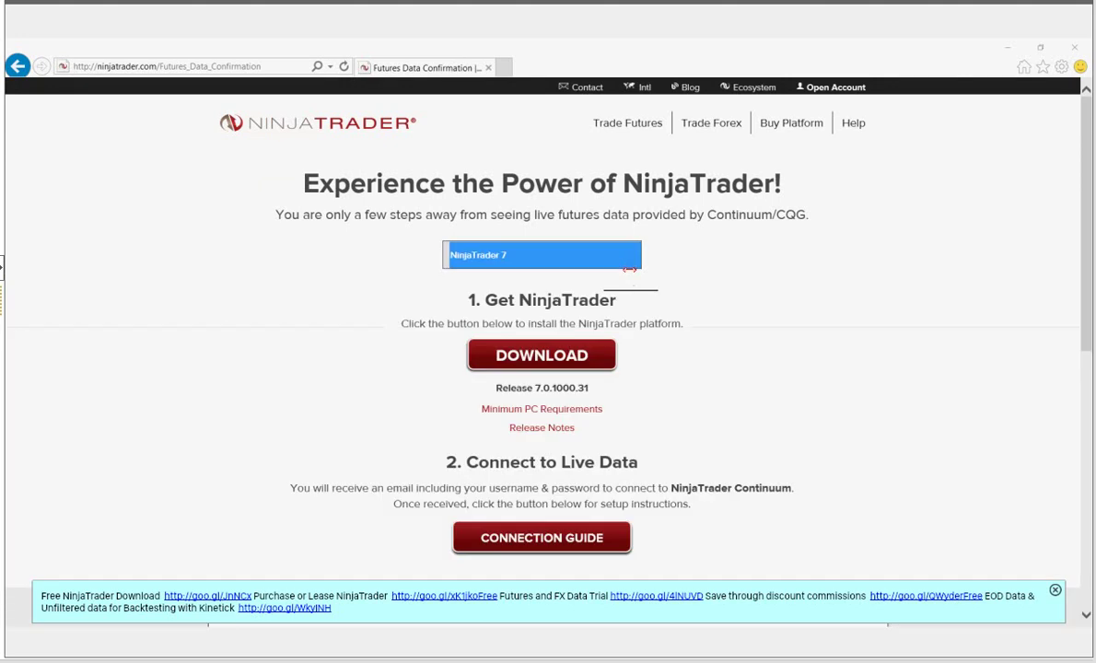
click(752, 266)
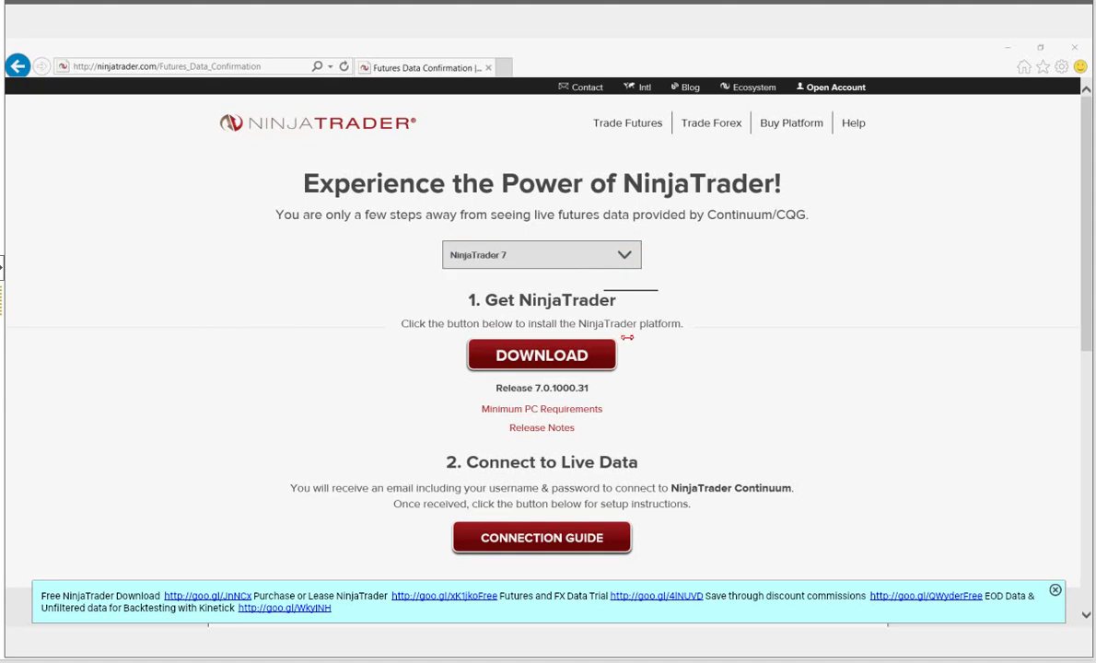
drag(468, 298, 619, 301)
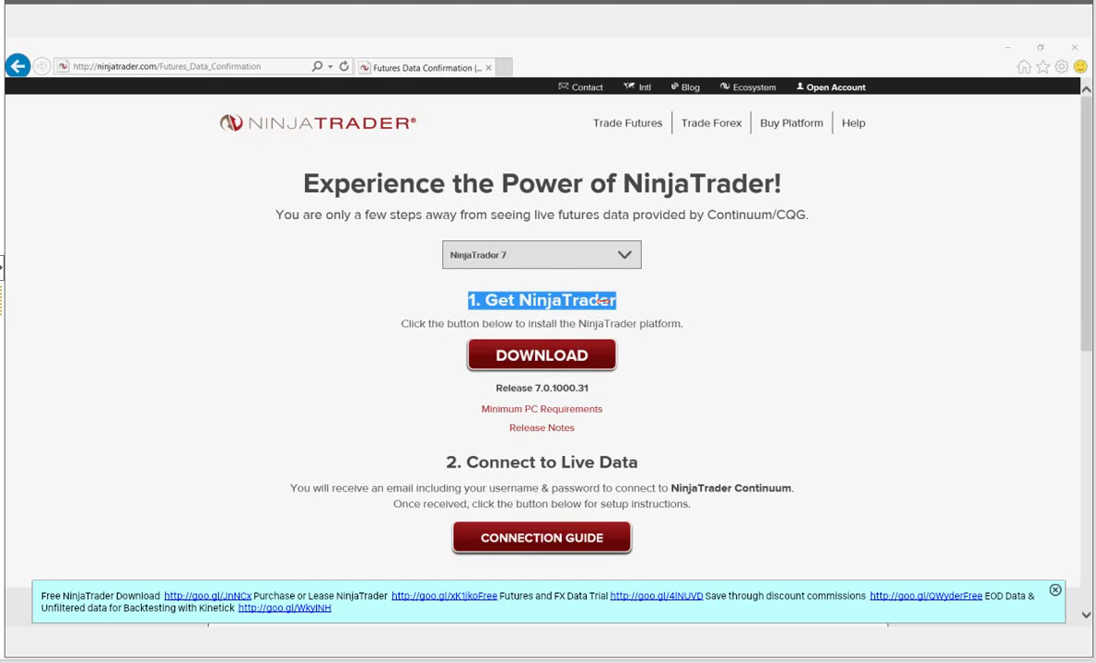
click(383, 305)
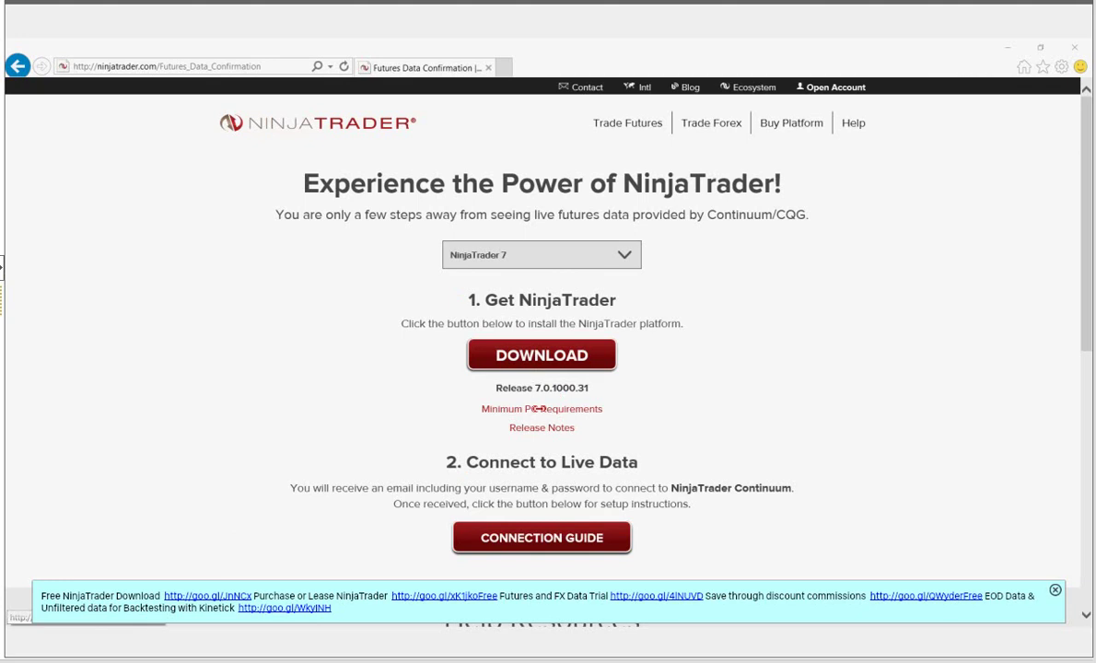
click(539, 409)
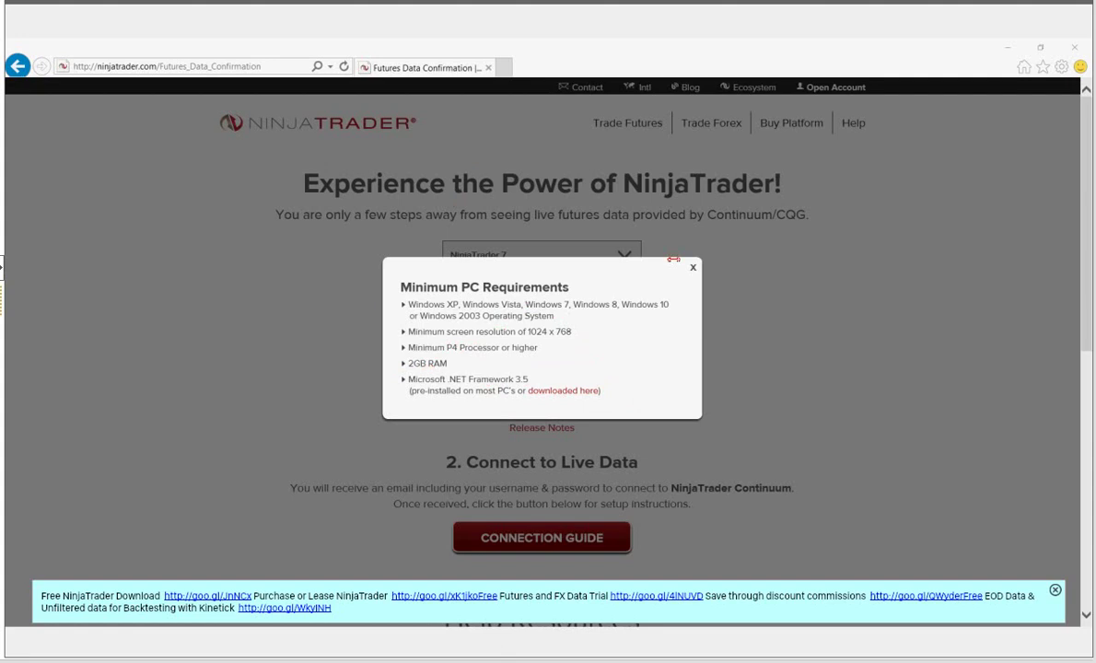
click(692, 266)
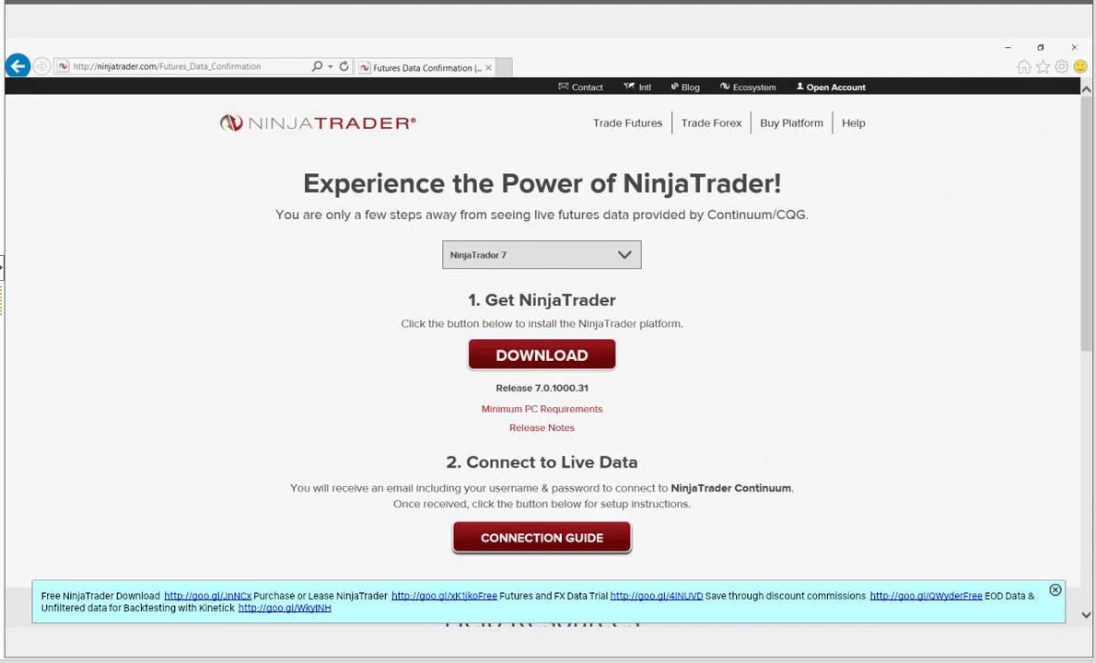
- Download the 63.29MB NinjaTrader 7 installer and launch its Setup Wizard
click(547, 350)
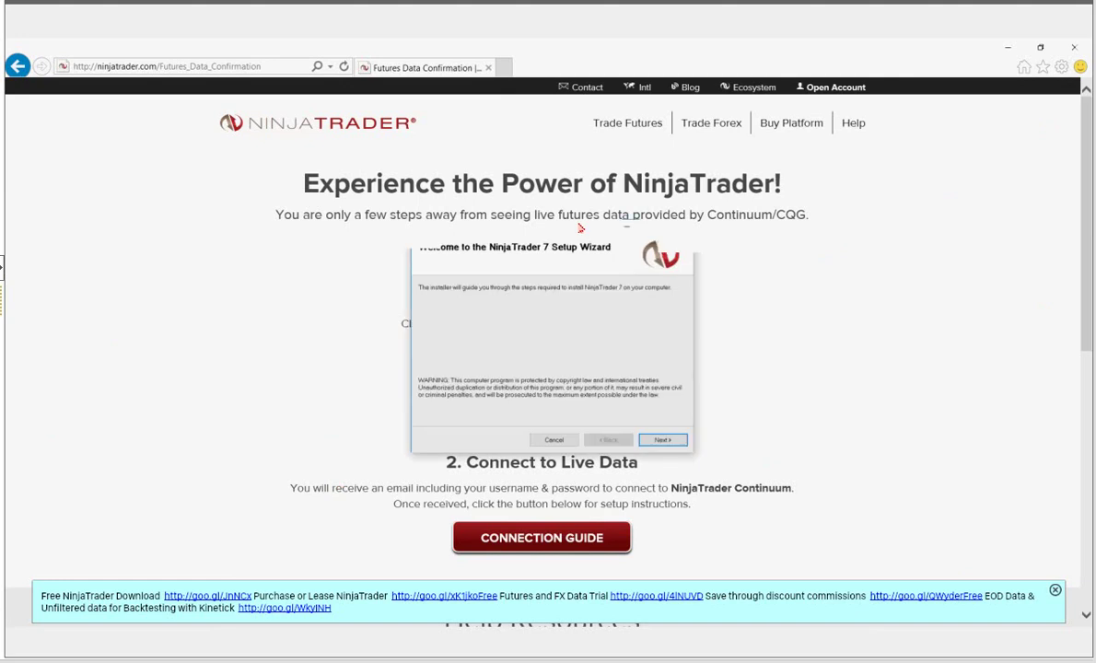
- Accept the license and install NinjaTrader 7 into the default Program Files folder
drag(580, 227, 570, 231)
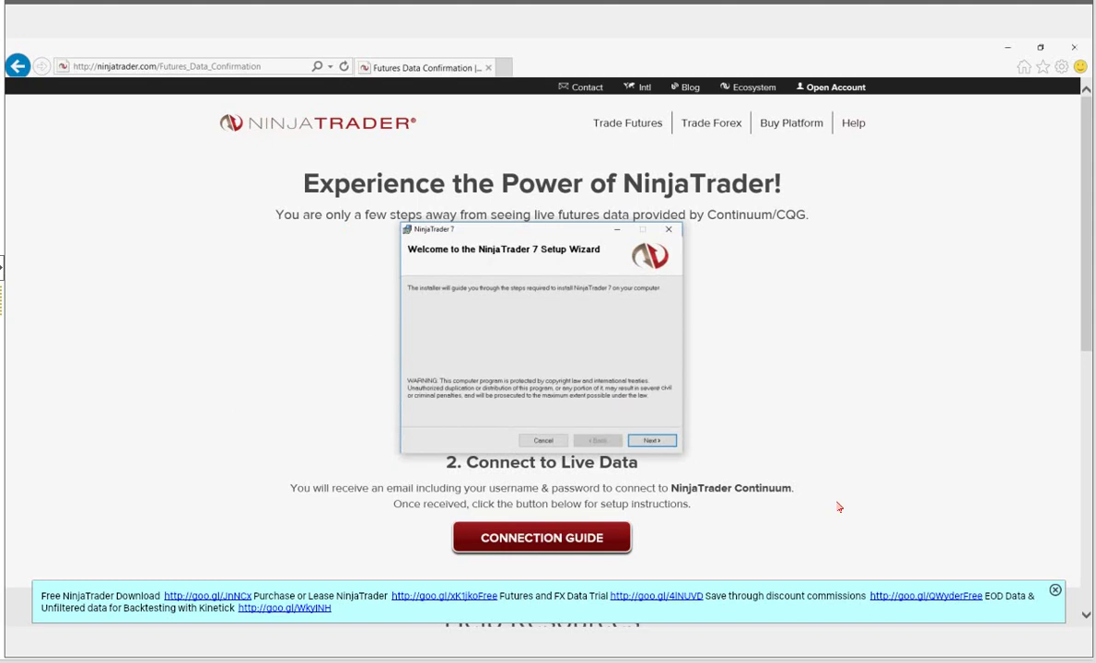
click(653, 442)
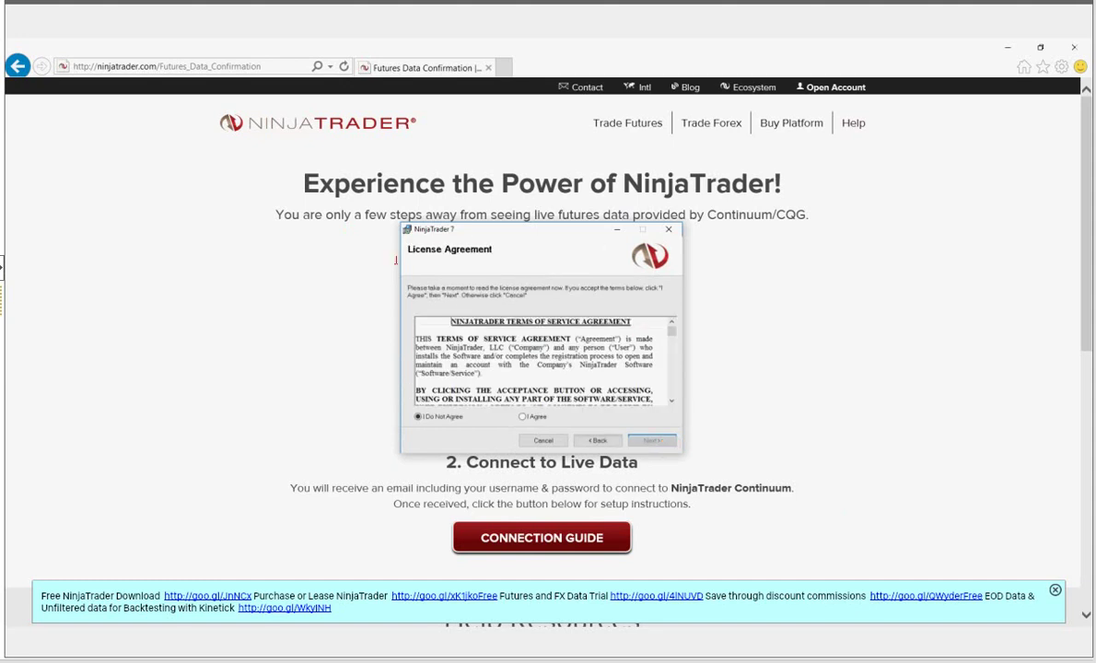
click(522, 416)
click(651, 441)
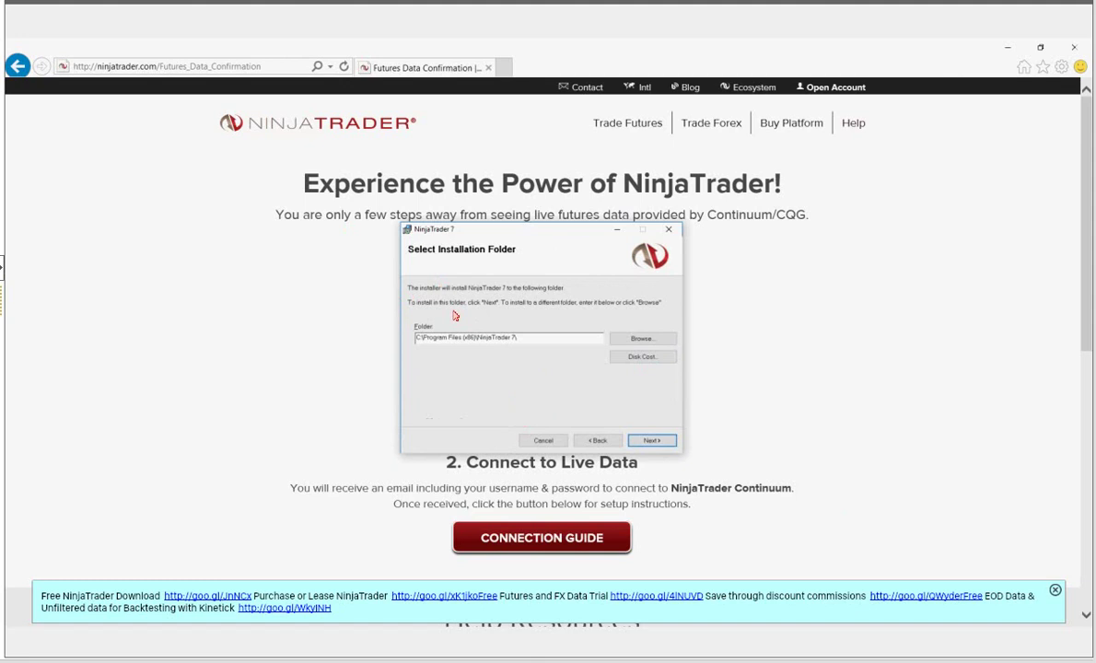
click(651, 441)
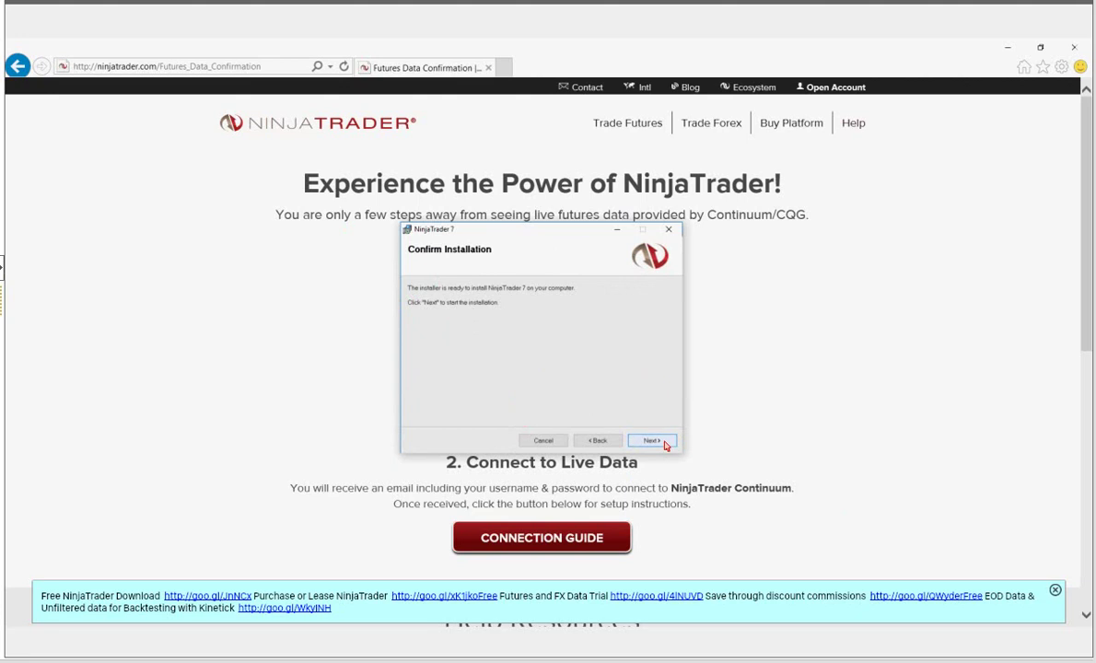
click(664, 444)
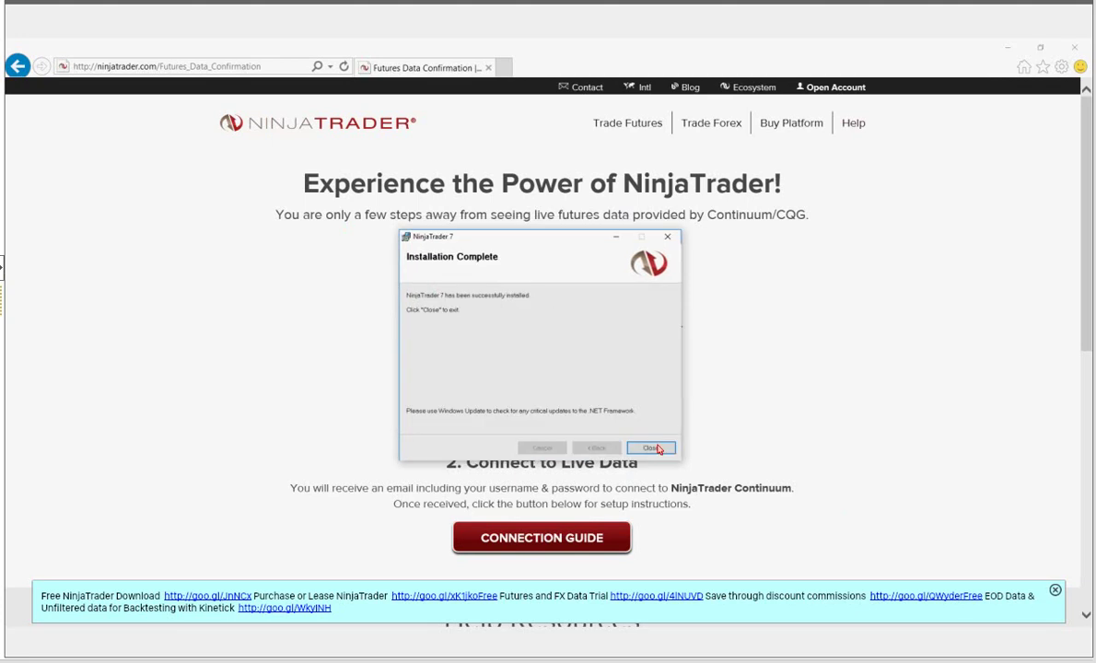
- Close the Setup Wizard from its Installation Complete page
click(652, 446)
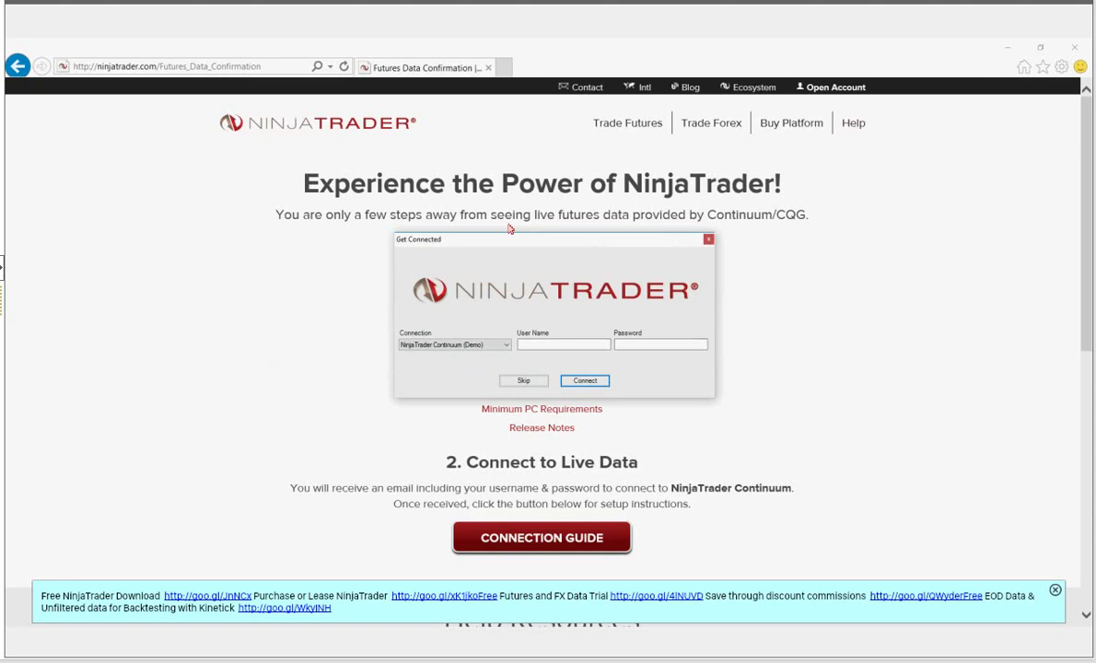
- Select NinjaTrader FXCM (Demo) as the connection and skip logging in
drag(520, 245, 509, 243)
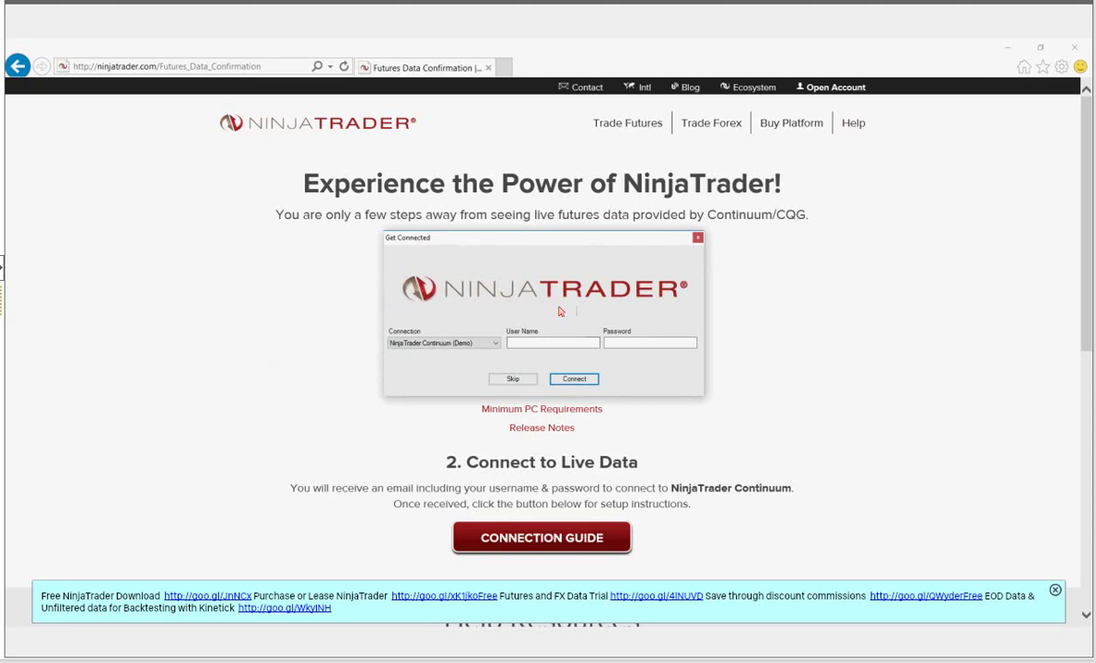
click(497, 345)
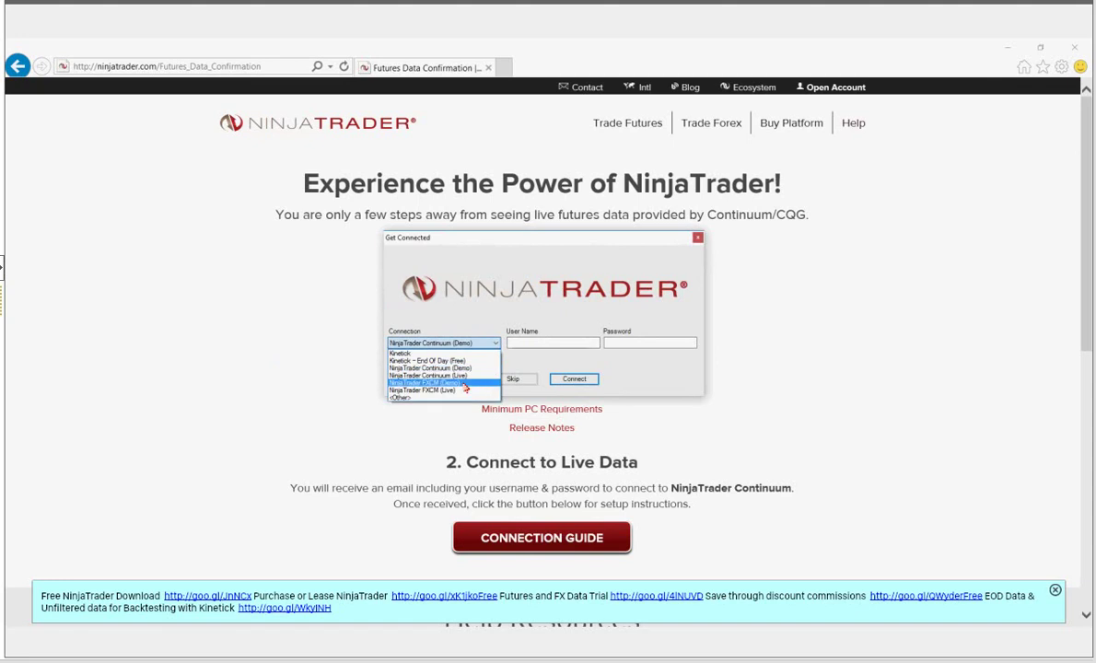
click(463, 383)
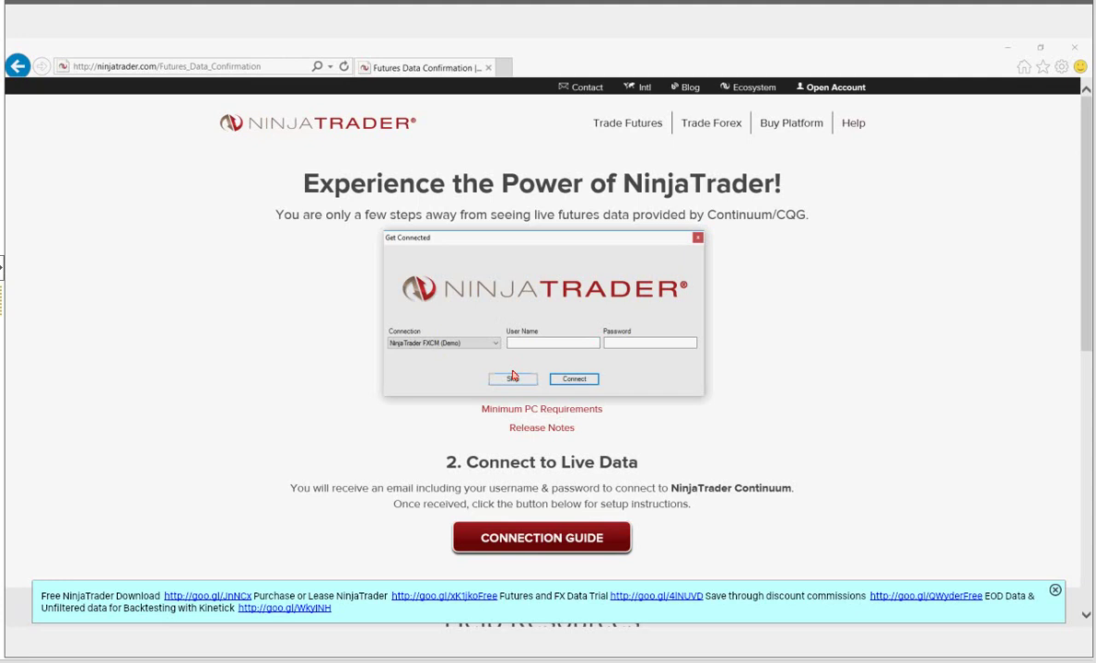
click(513, 377)
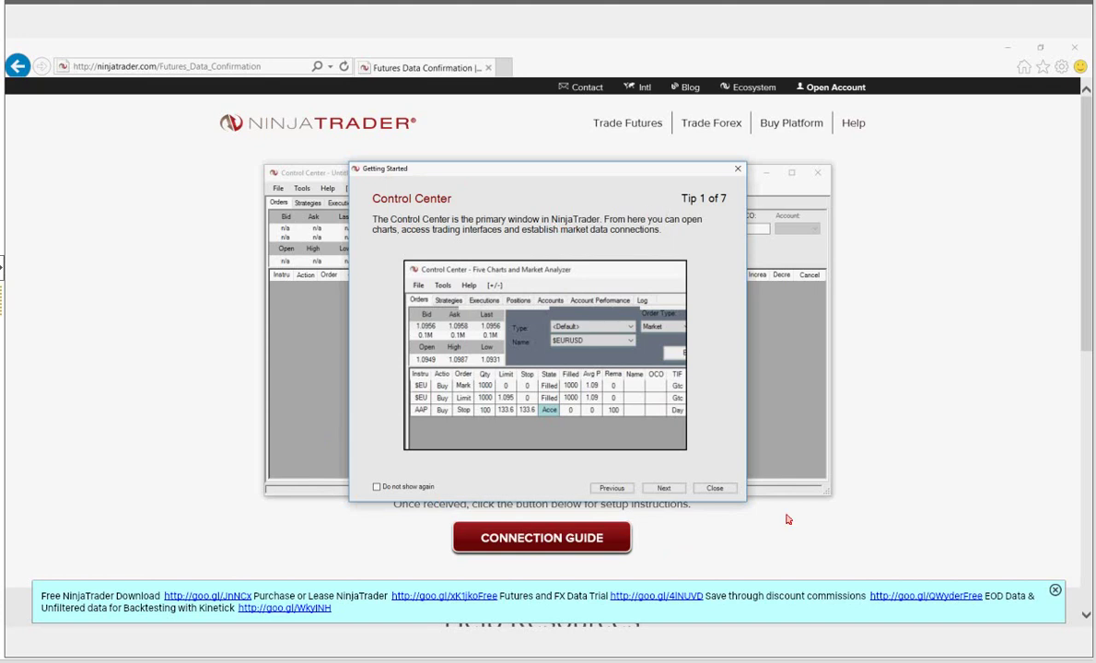
- Close the Getting Started tip dialog, leaving the Control Center showing CL 11-16
click(715, 489)
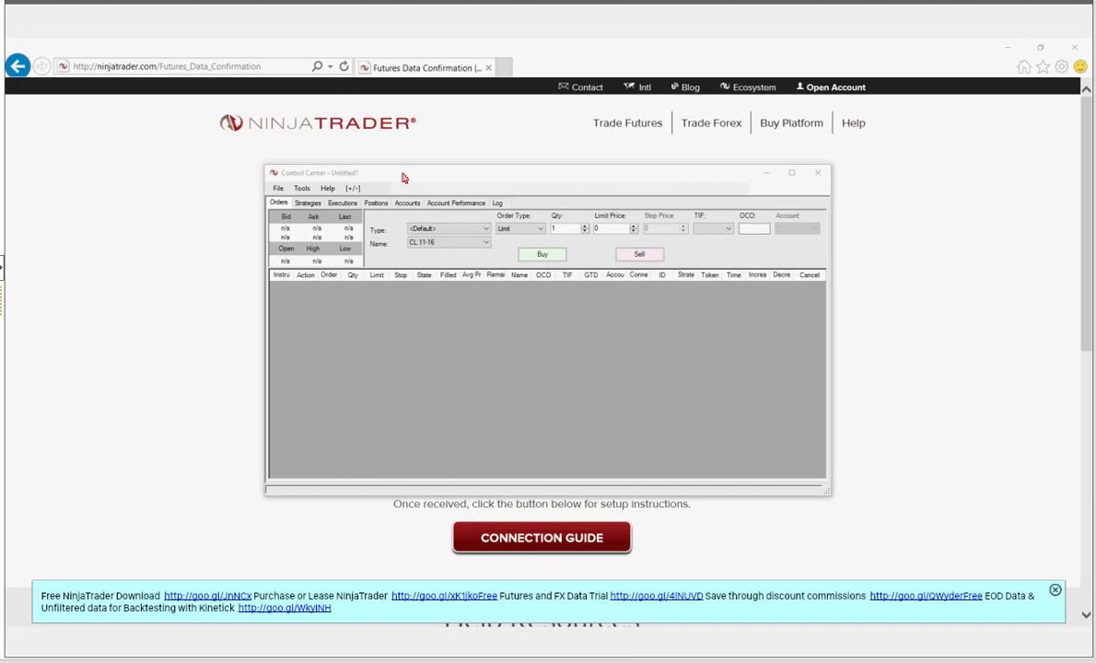
- Reposition the Control Center window slightly up and to the right
mouse_move(472, 175)
mouse_down()
mouse_move(488, 169)
mouse_move(477, 173)
mouse_up()
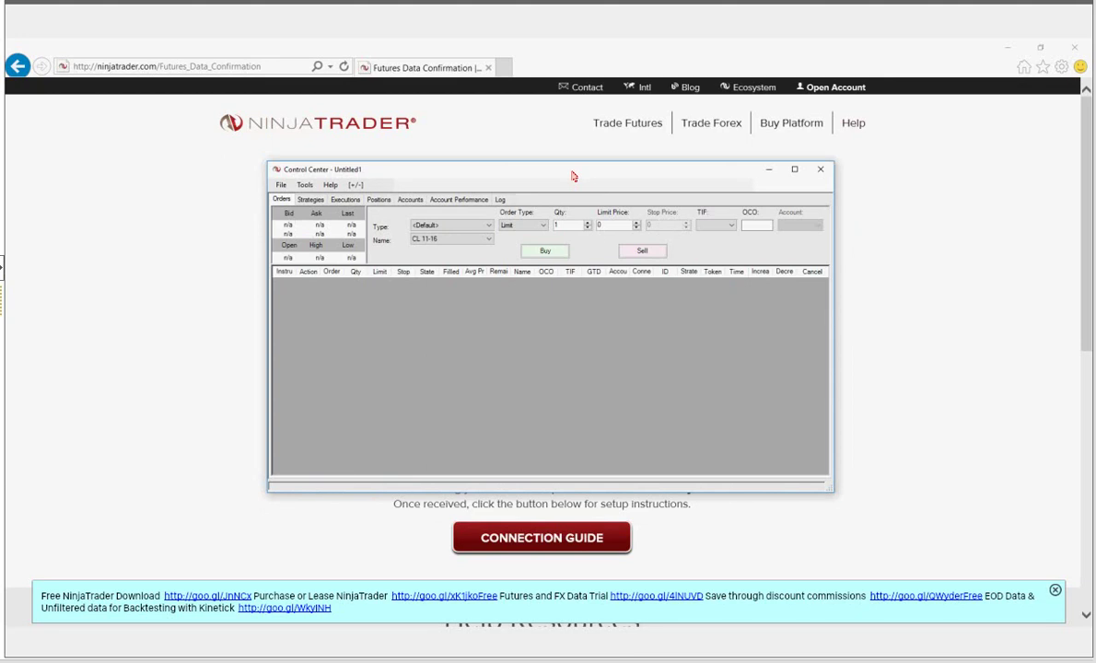
drag(572, 173, 571, 175)
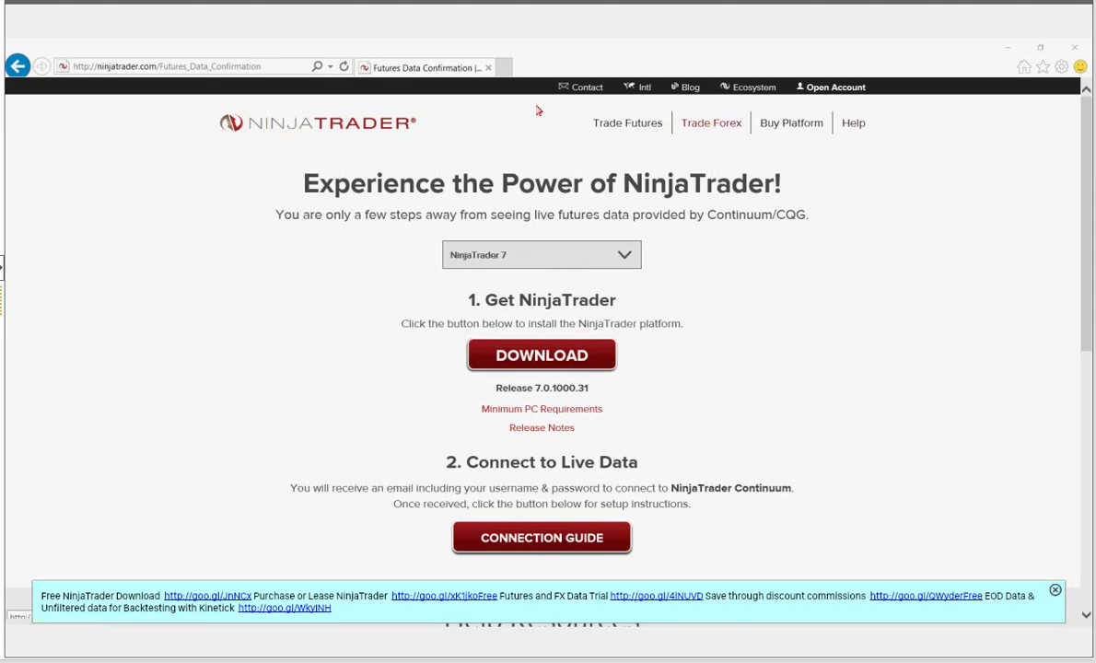
- Go to the Forex page and scroll up to the 'Low Spreads for Forex Traders' spread table
triple_click(603, 132)
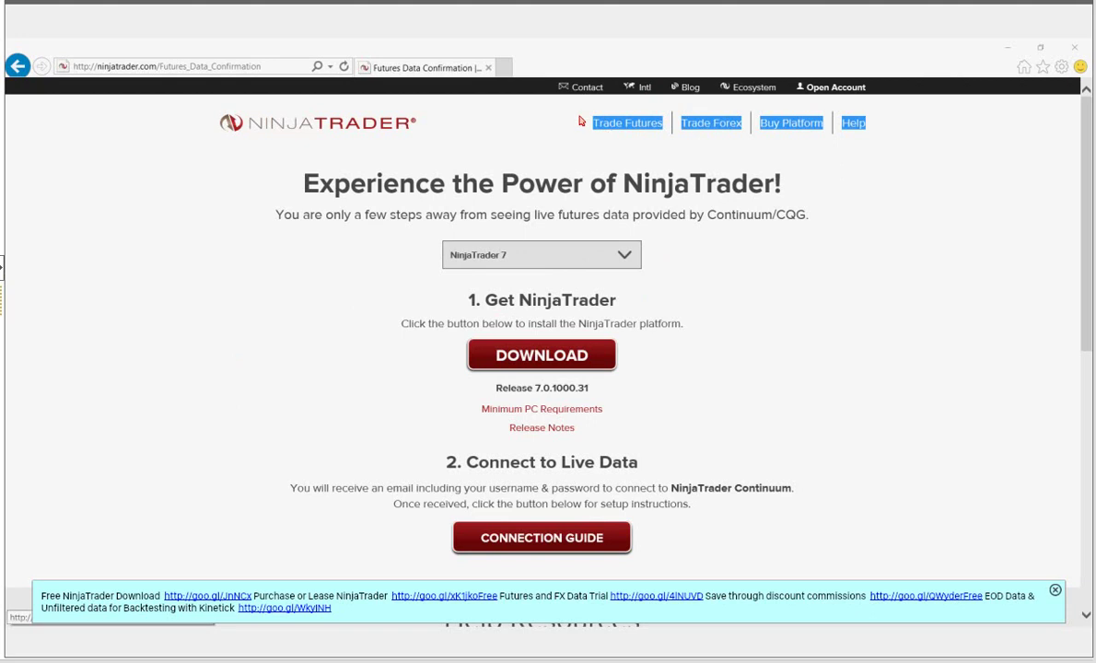
click(718, 132)
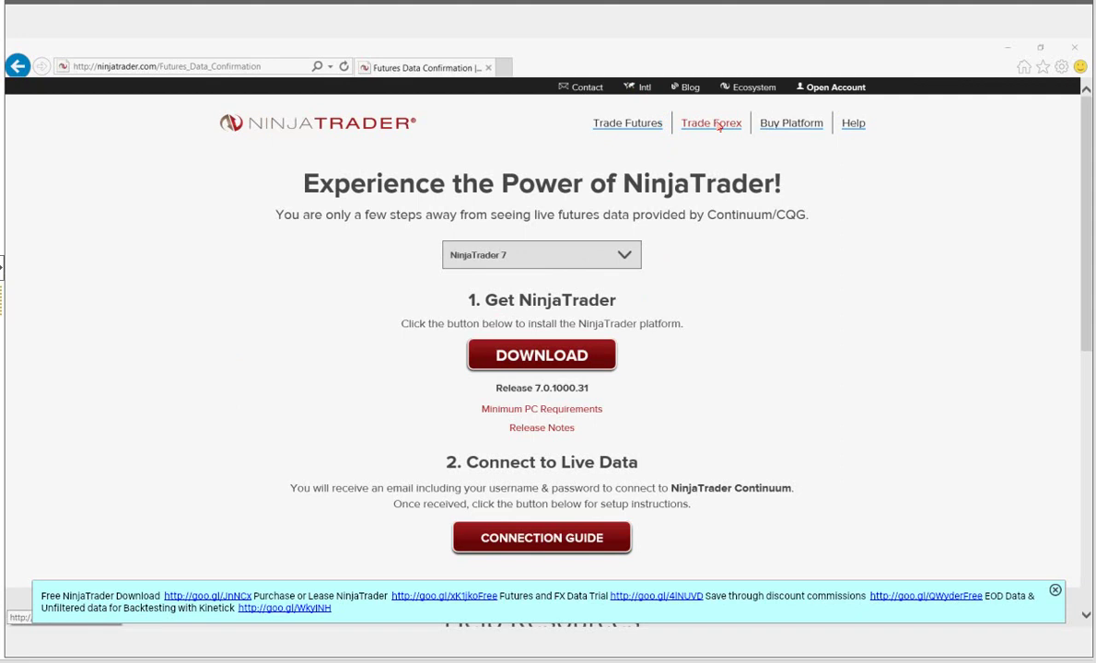
click(720, 127)
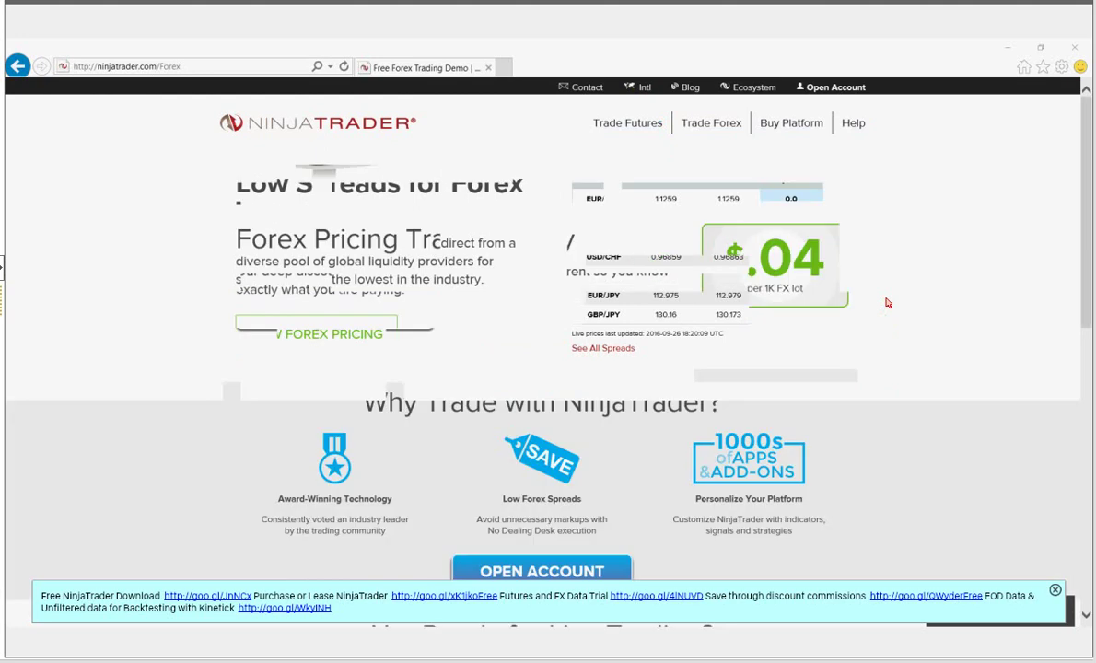
scroll(887, 302, down, 5)
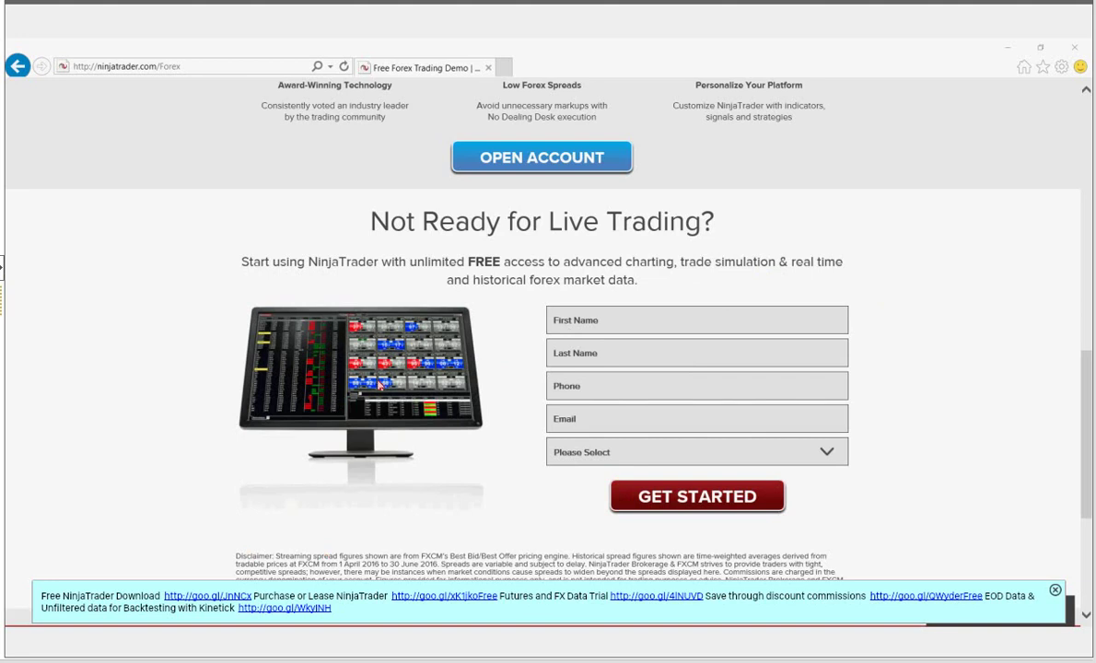
scroll(378, 385, up, 5)
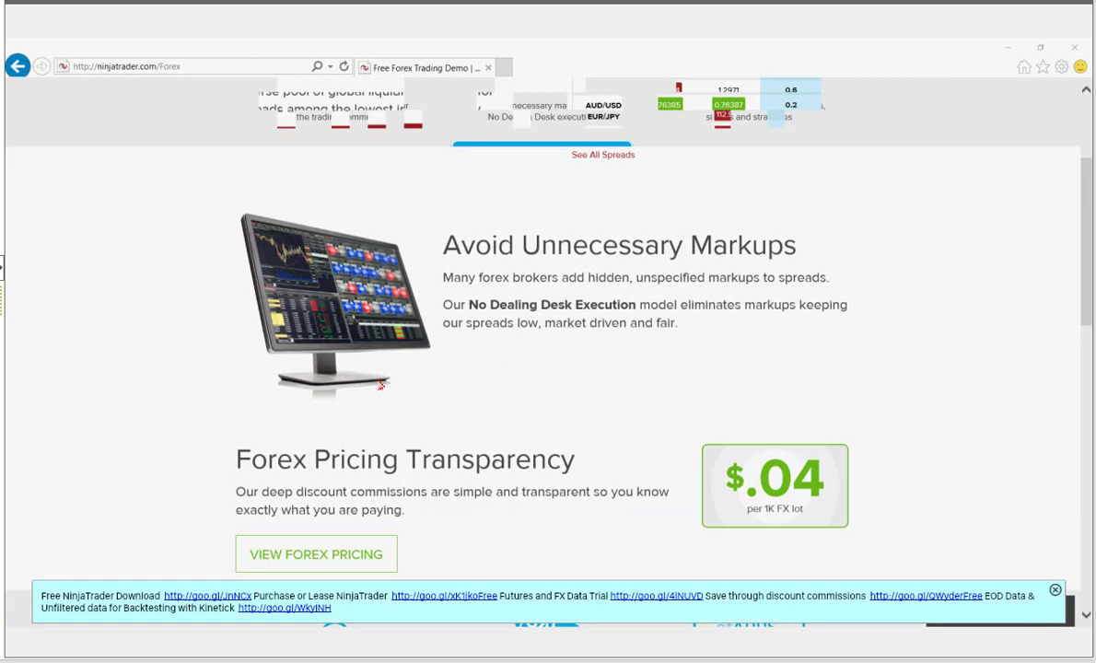
scroll(380, 385, up, 3)
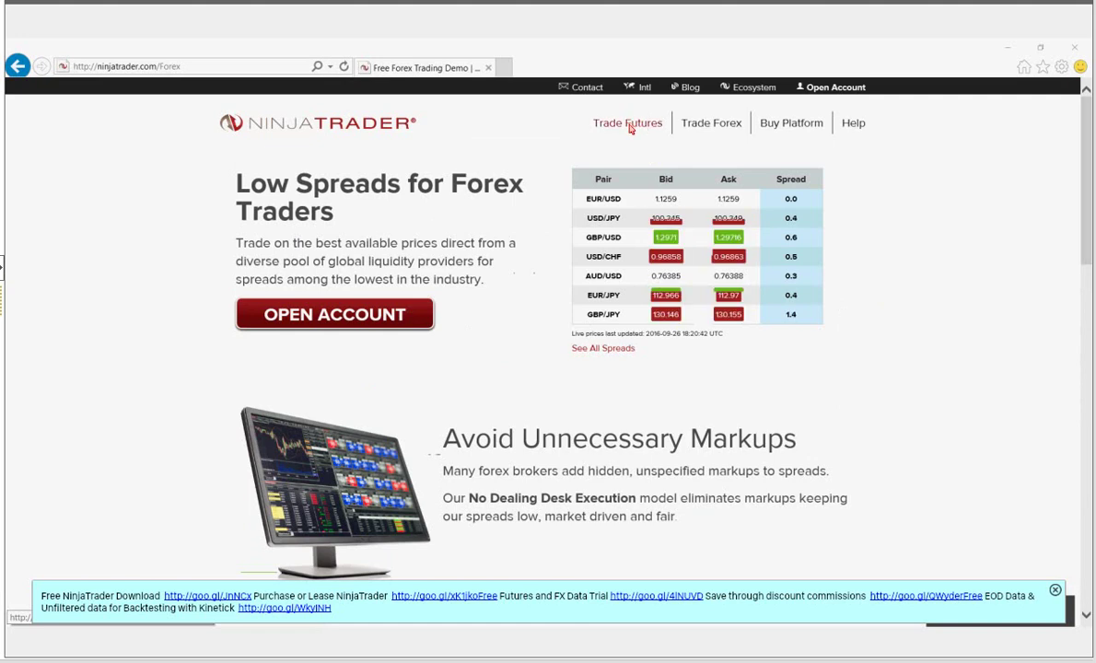
- Go to the Trade Futures page and scroll to the 'Not Ready for Live Trading?' trial form and back
click(630, 130)
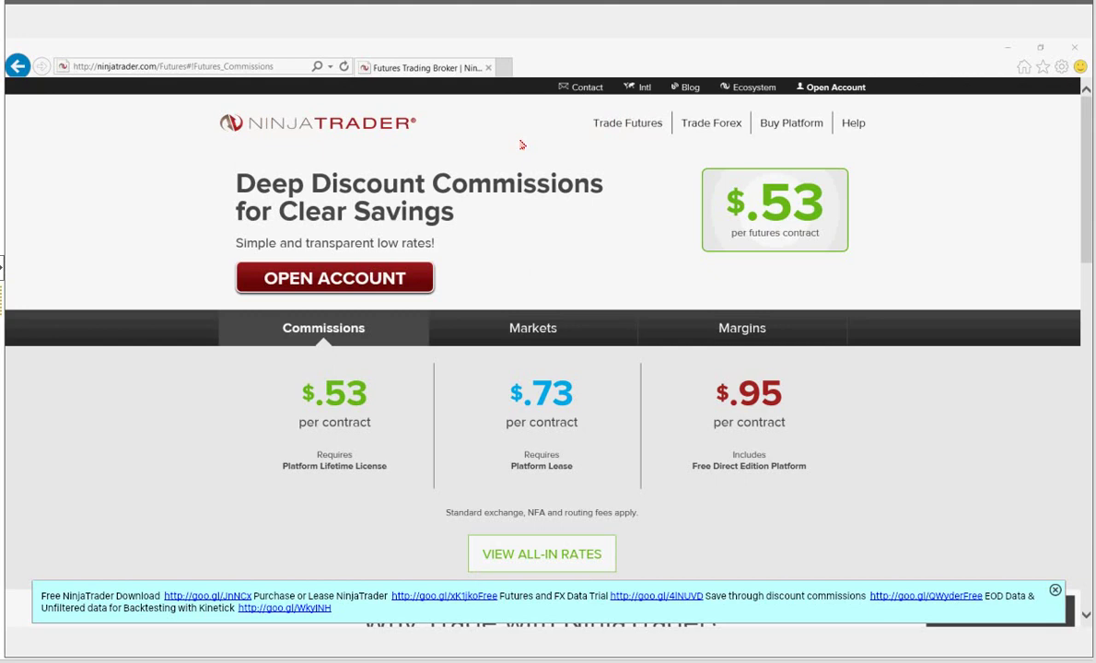
scroll(484, 171, down, 5)
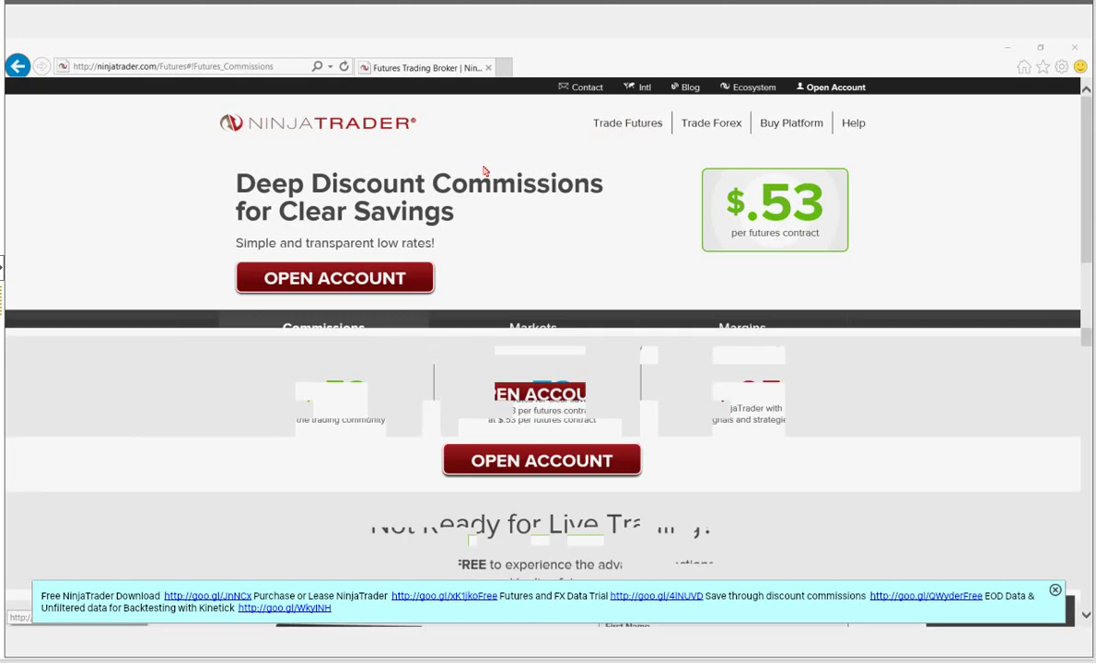
scroll(482, 171, down, 4)
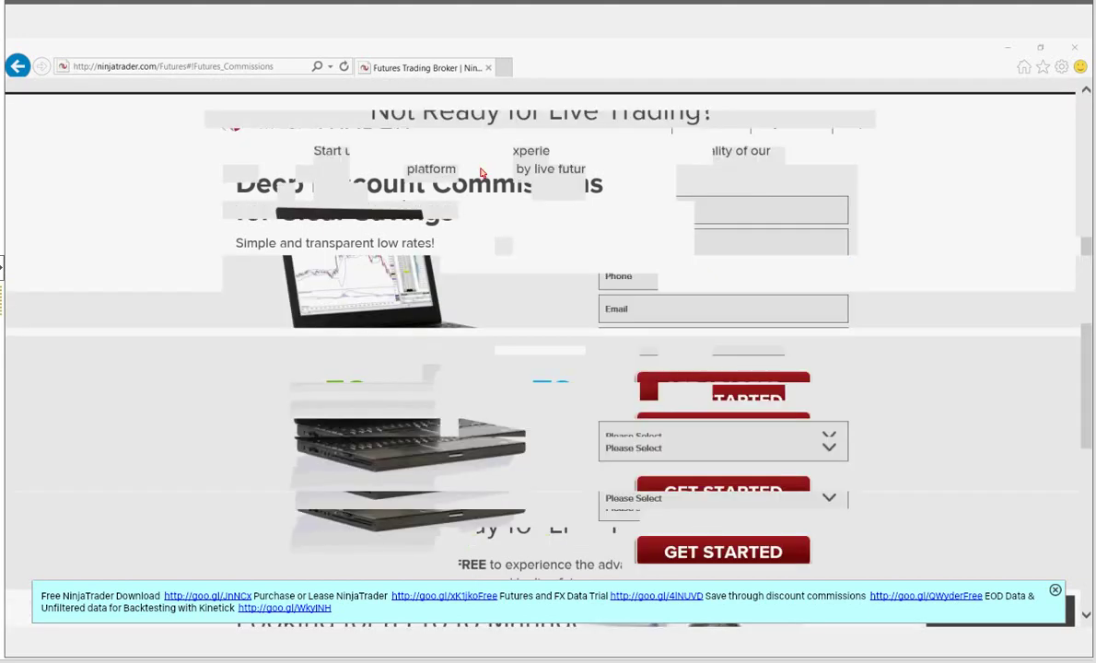
scroll(343, 194, up, 1)
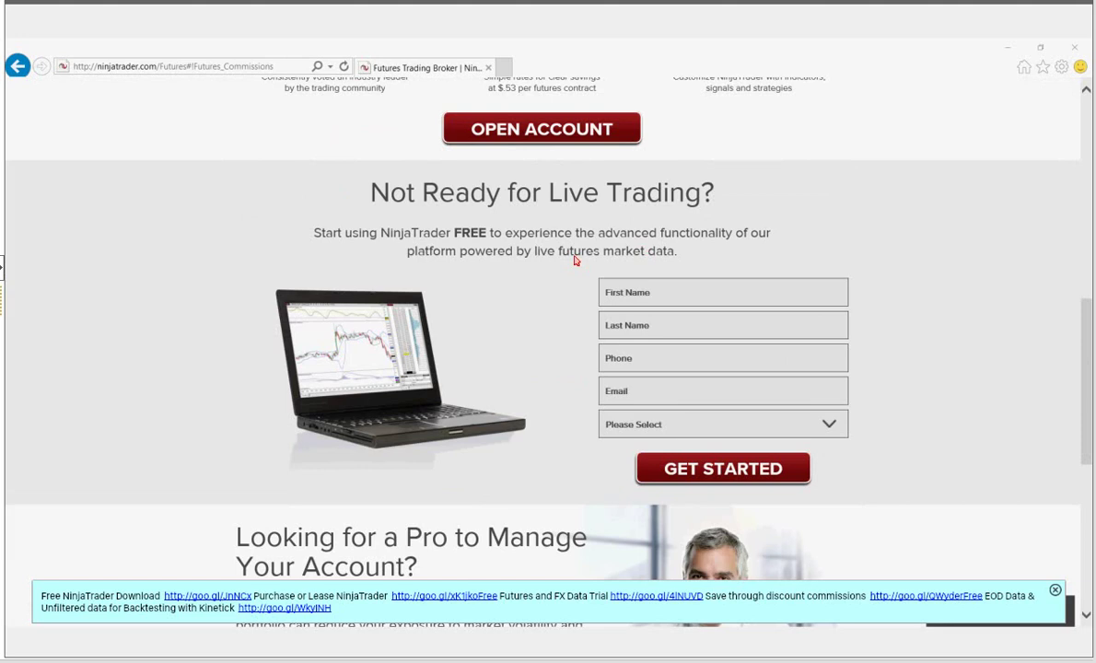
scroll(613, 277, up, 3)
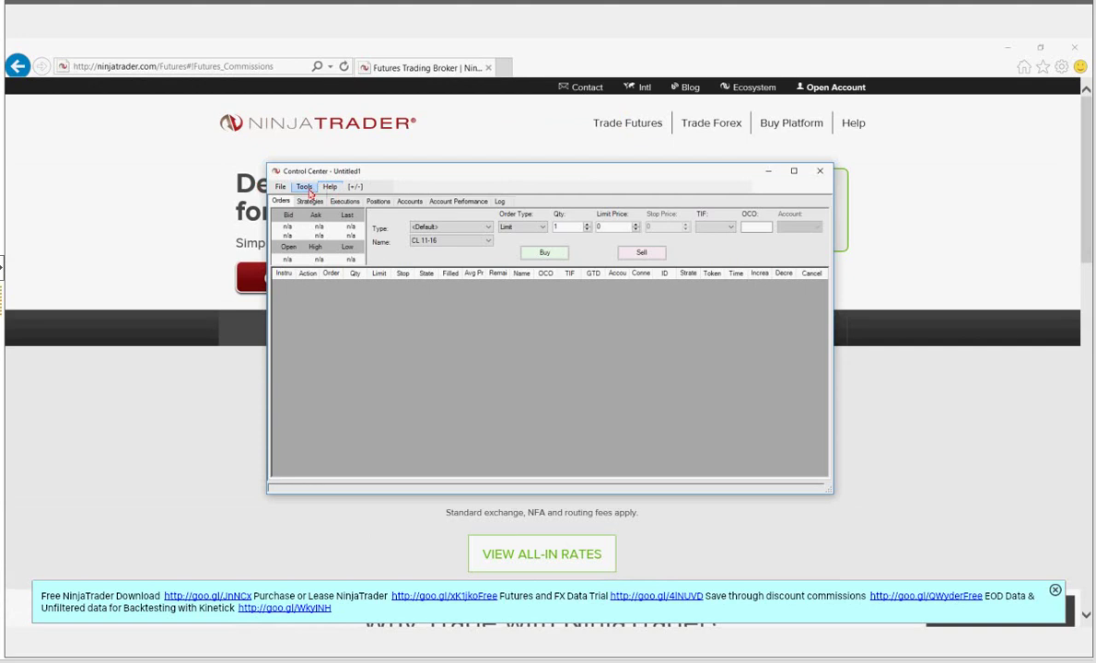
- Open Account Connection Set Up from the Tools menu and start adding a new connection
click(309, 189)
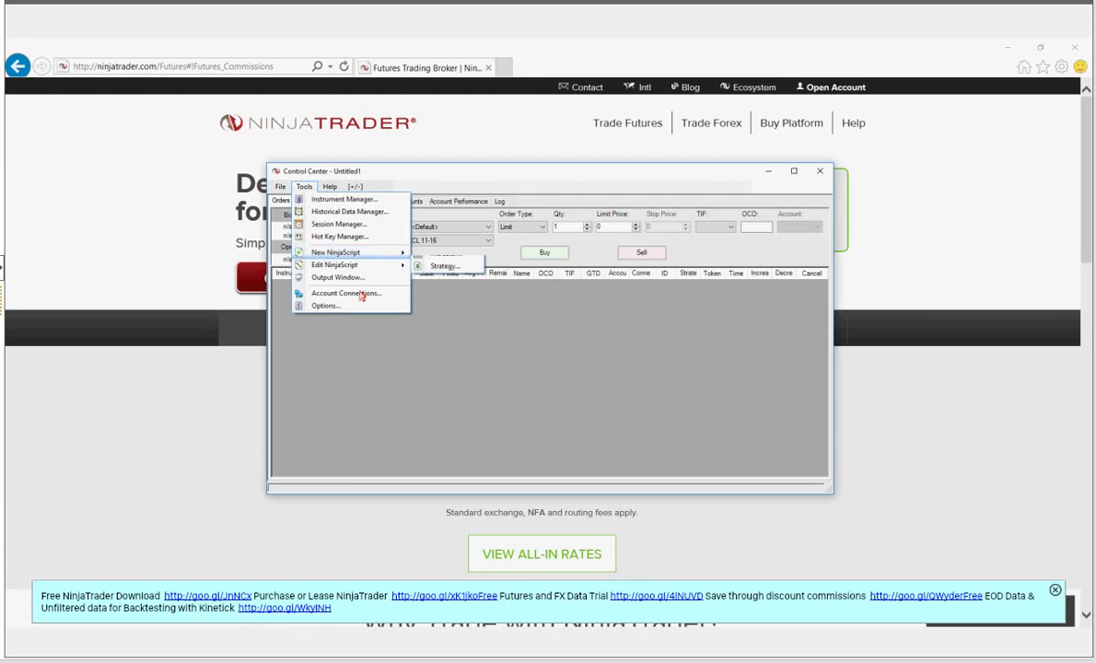
click(402, 296)
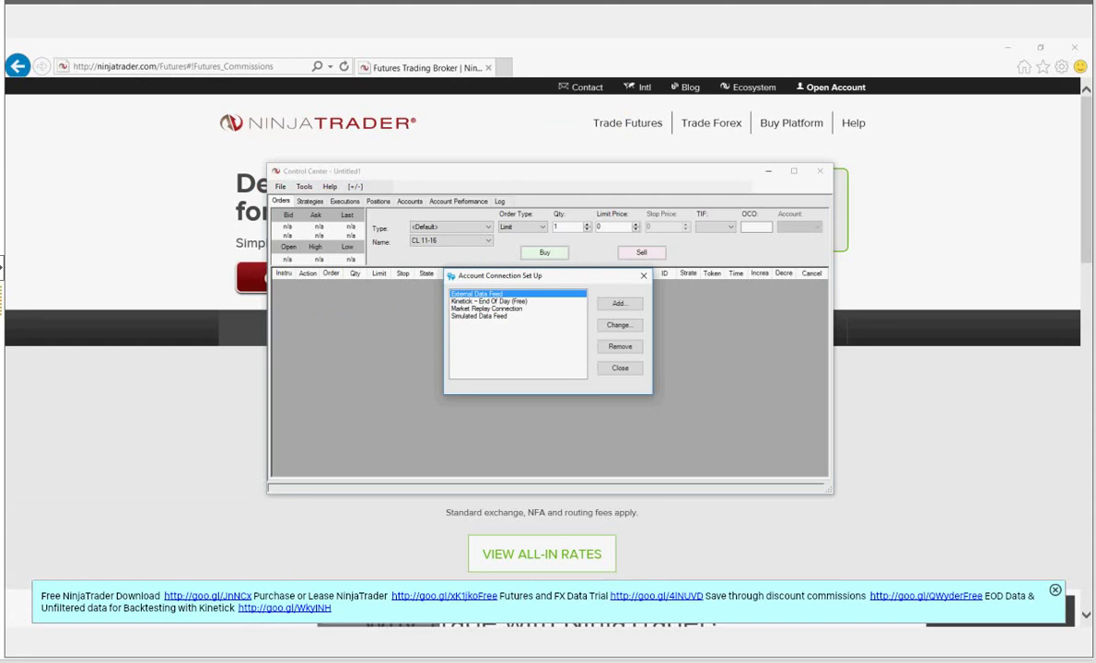
mouse_move(379, 659)
click(625, 309)
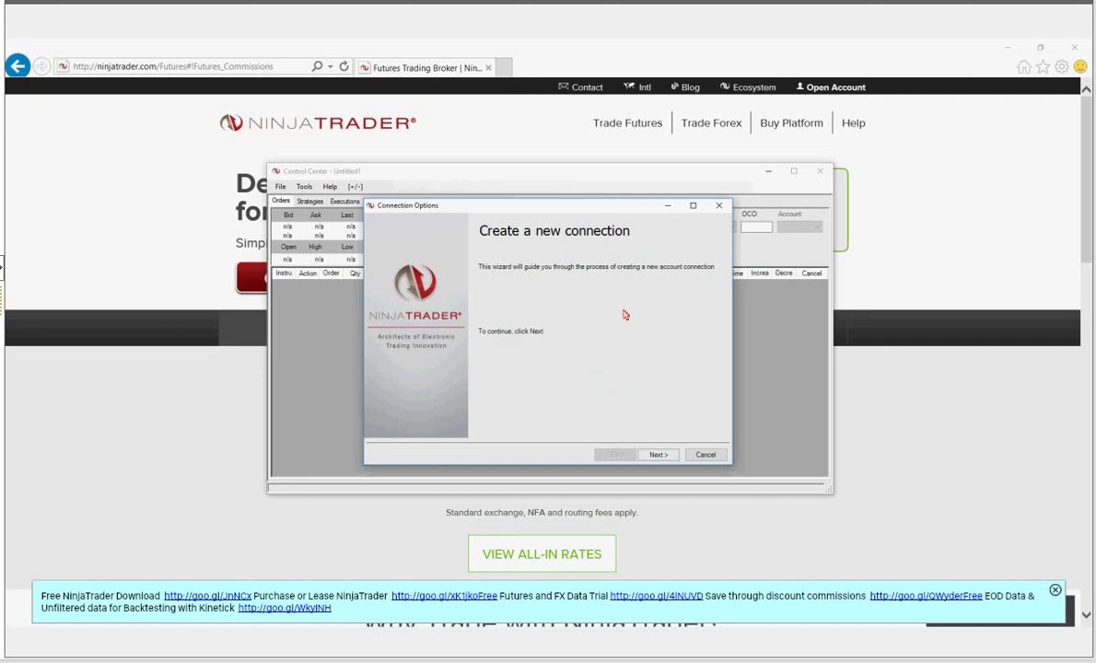
- Name the connection 'NinjaTrader Futures (Demo)' with NinjaTrader Continuum as provider and advance
click(674, 457)
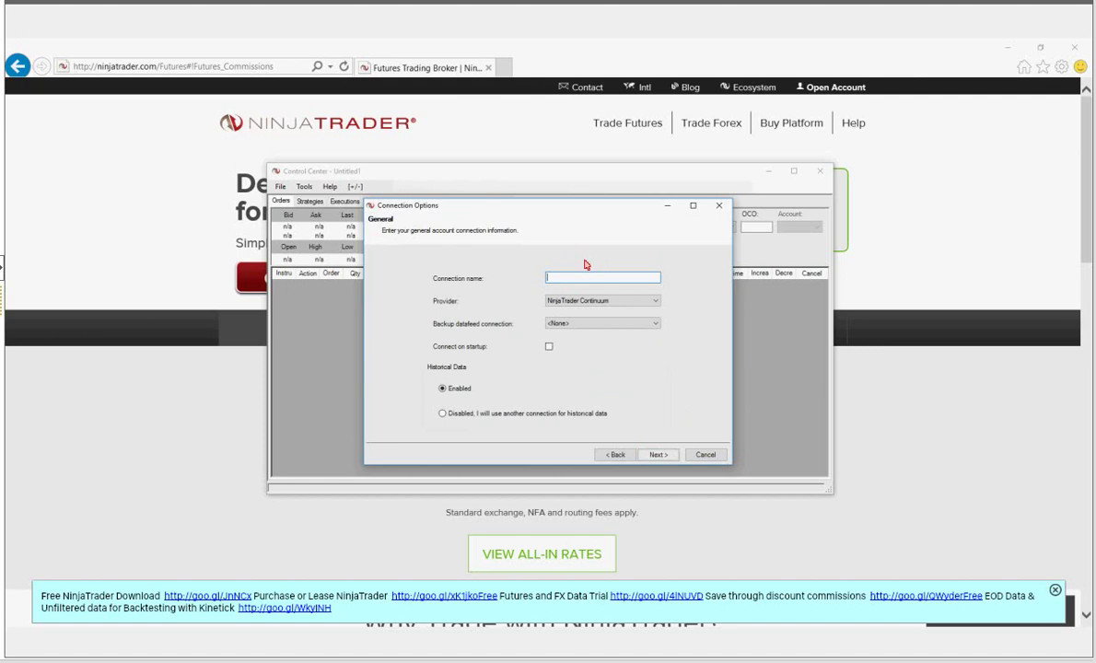
text(NinjaTrader Futures (Demo)
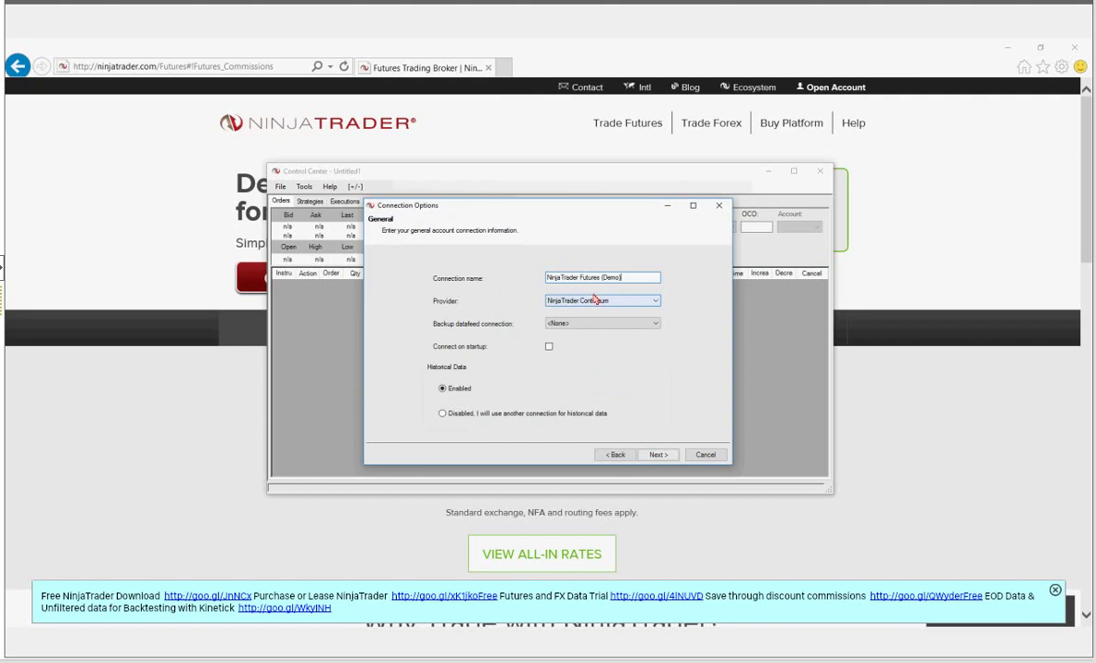
click(645, 301)
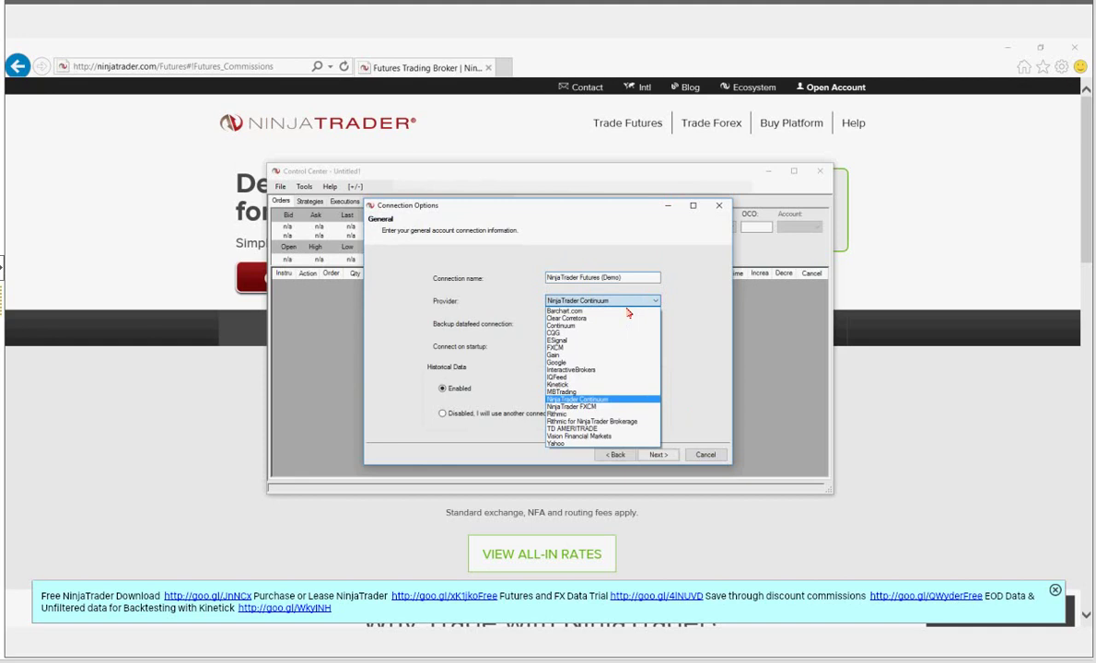
click(607, 402)
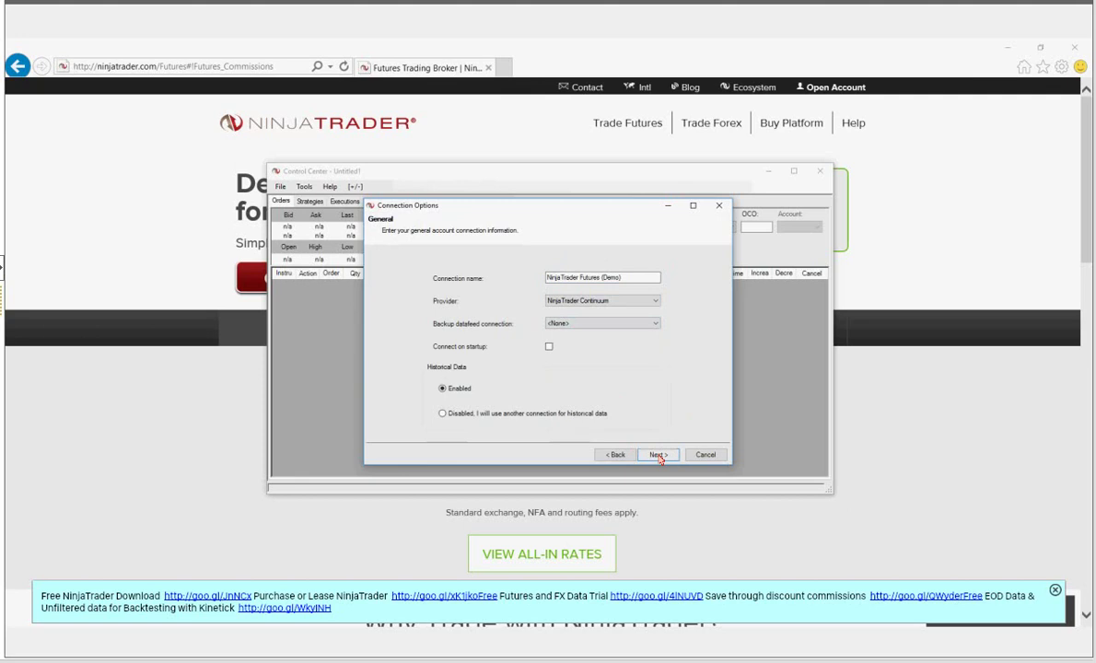
click(659, 456)
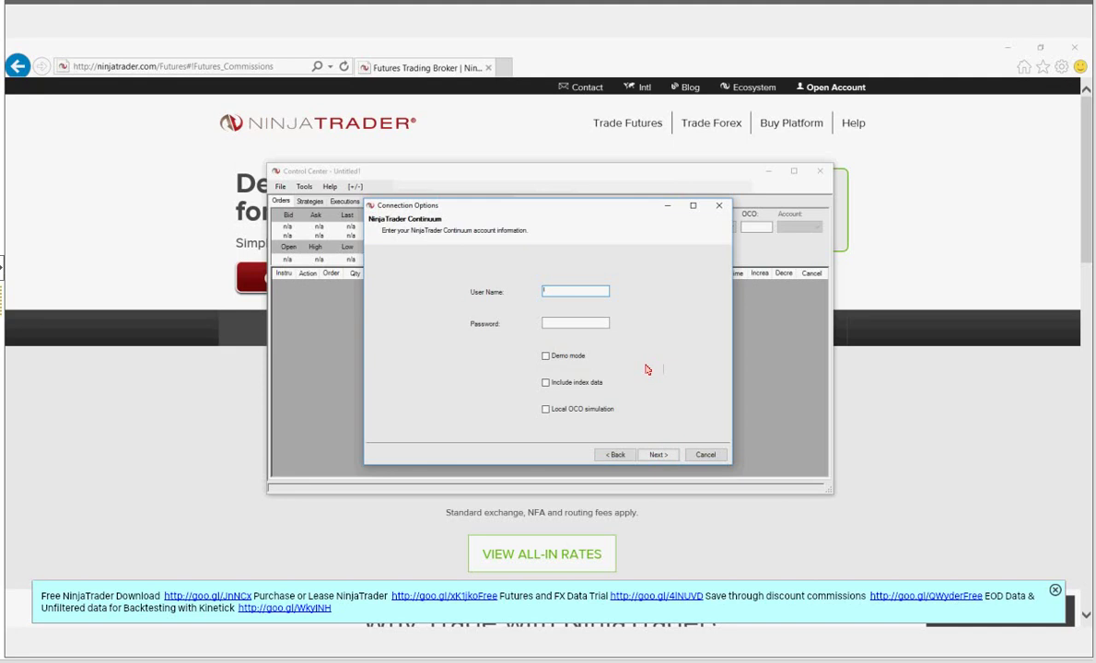
- Return to the general settings, confirm NinjaTrader Continuum as provider, and reach the login page
click(631, 458)
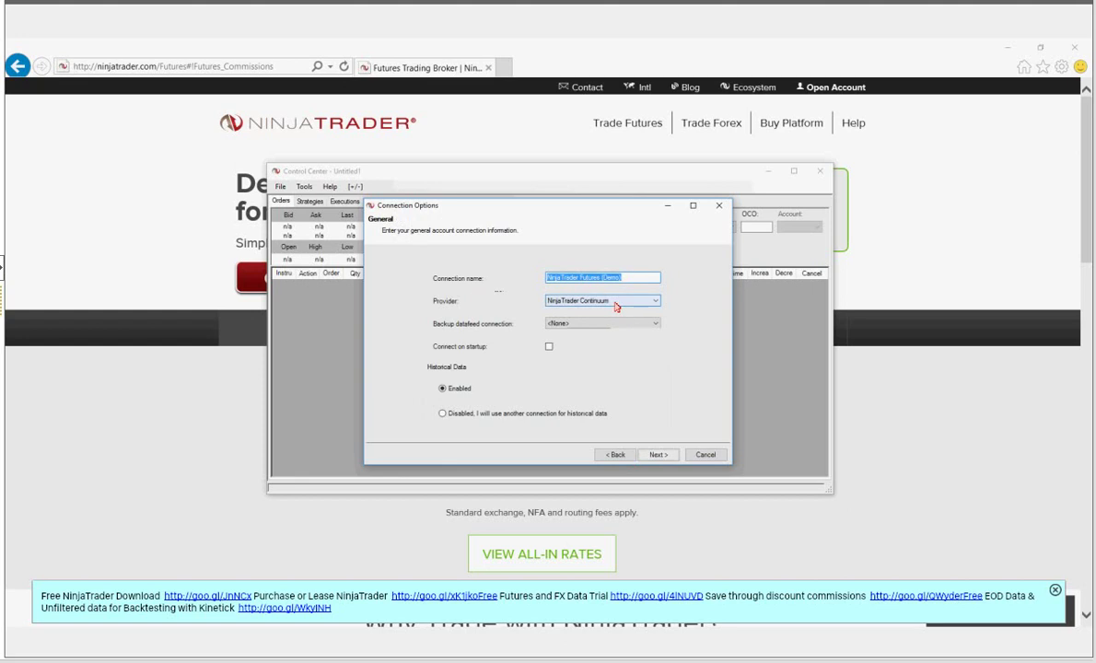
click(617, 307)
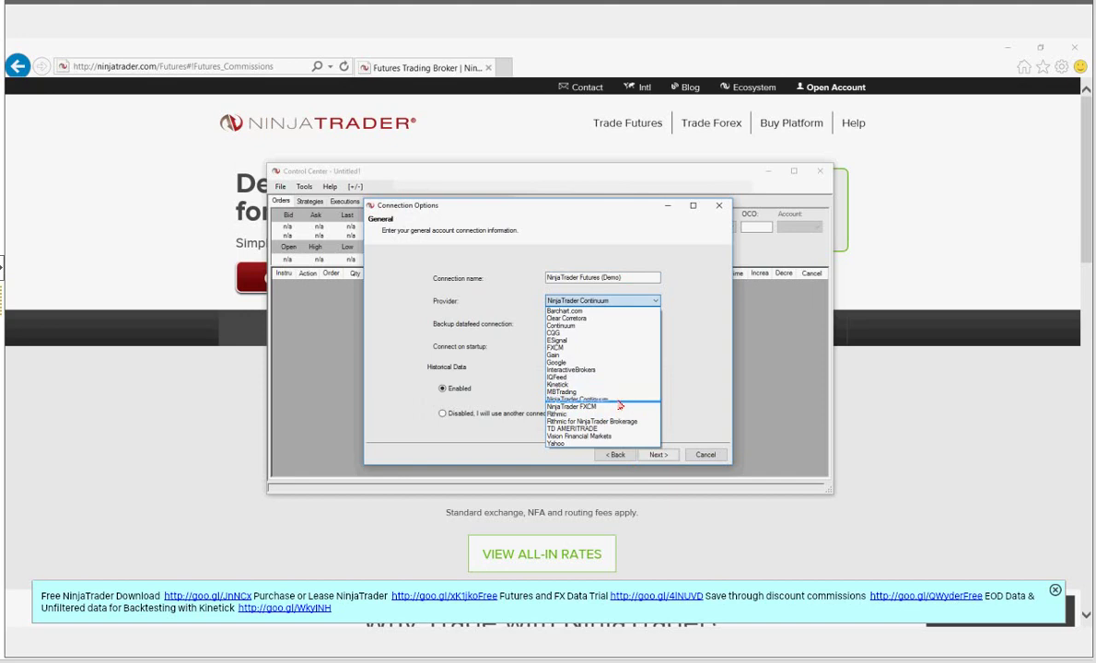
click(623, 401)
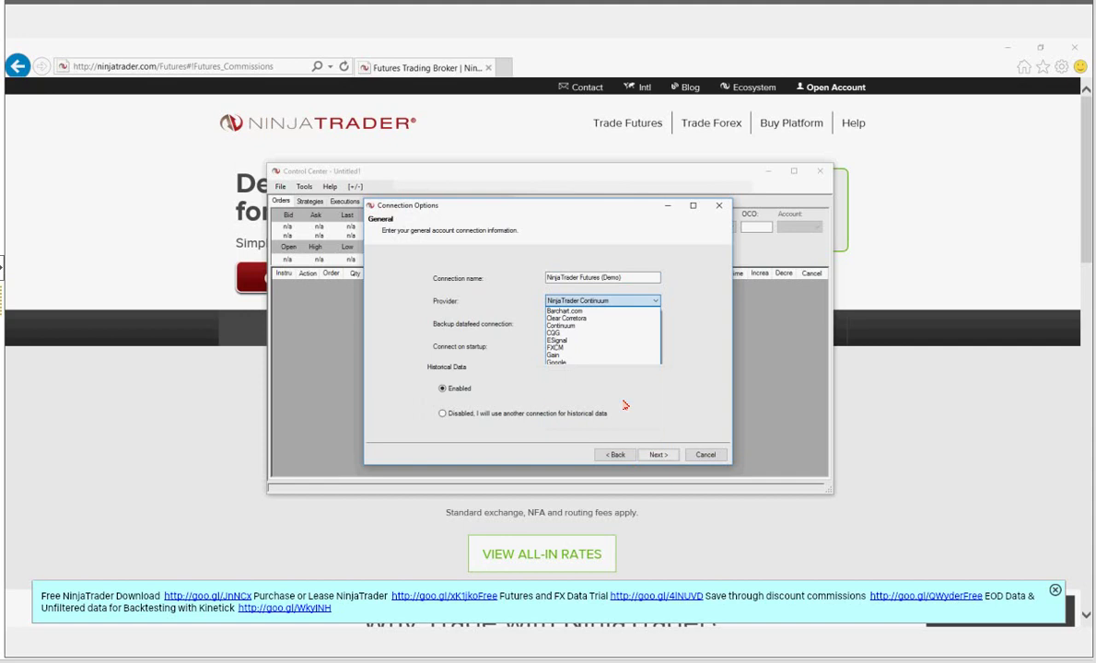
click(671, 456)
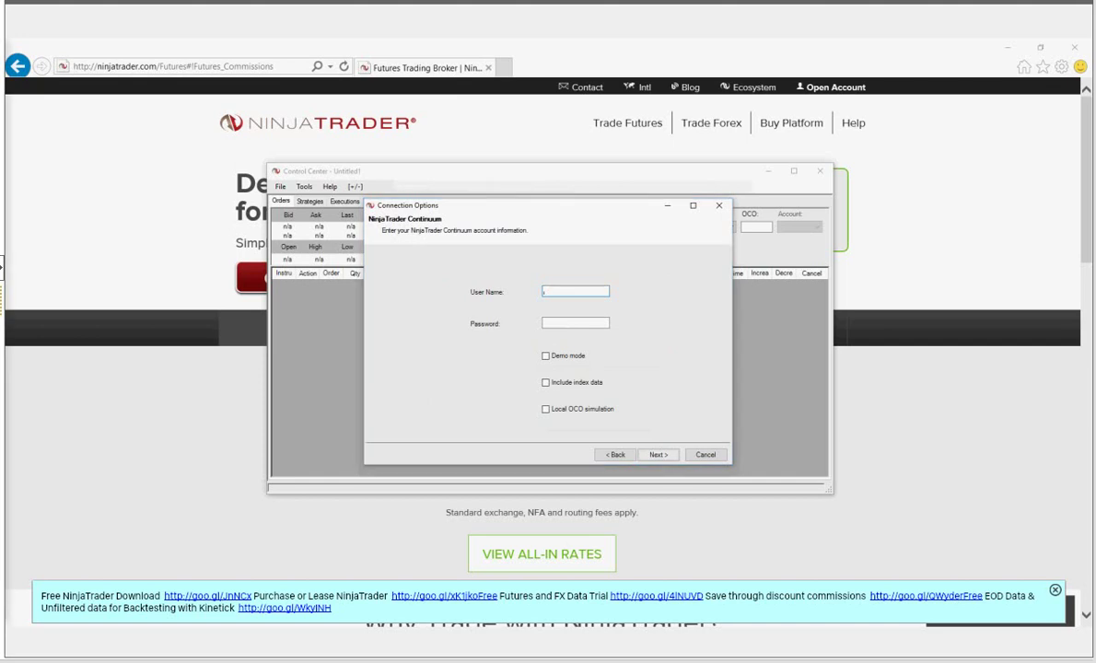
- Paste the account user name and password into their fields and enable Demo mode
right_click(606, 292)
click(612, 344)
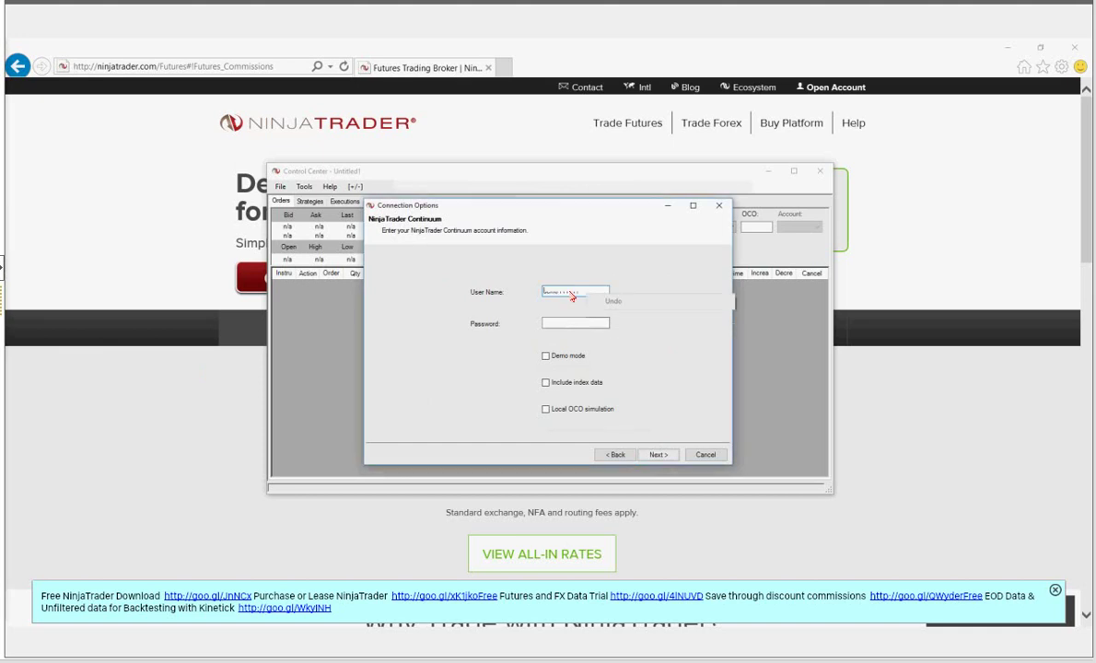
drag(548, 292, 559, 292)
drag(580, 293, 559, 293)
click(568, 324)
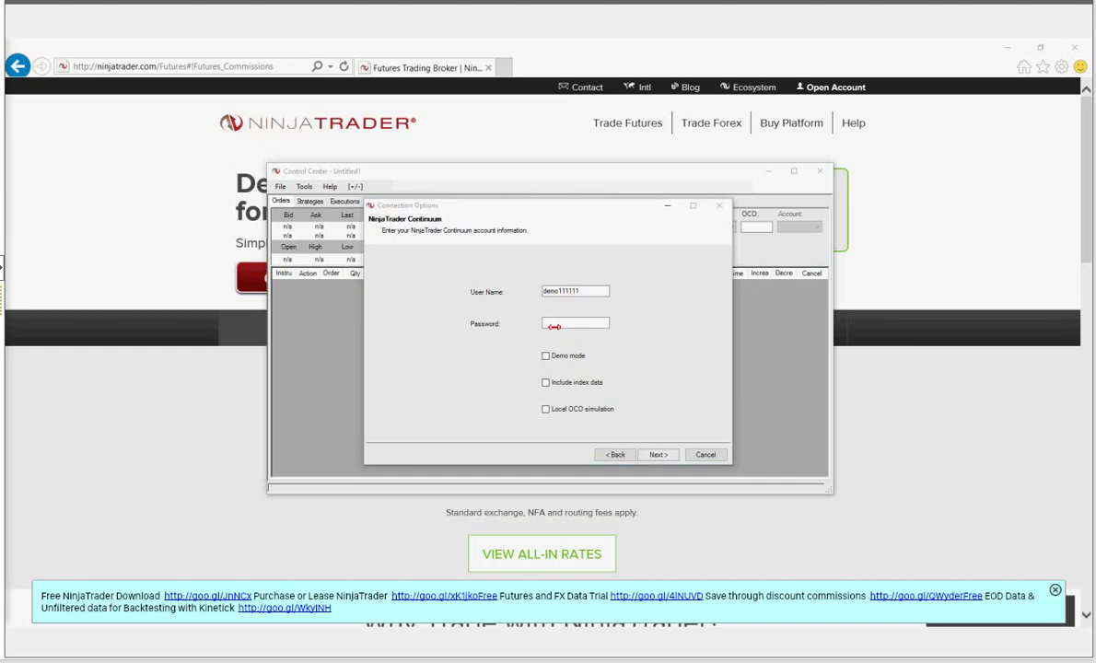
right_click(553, 327)
click(592, 373)
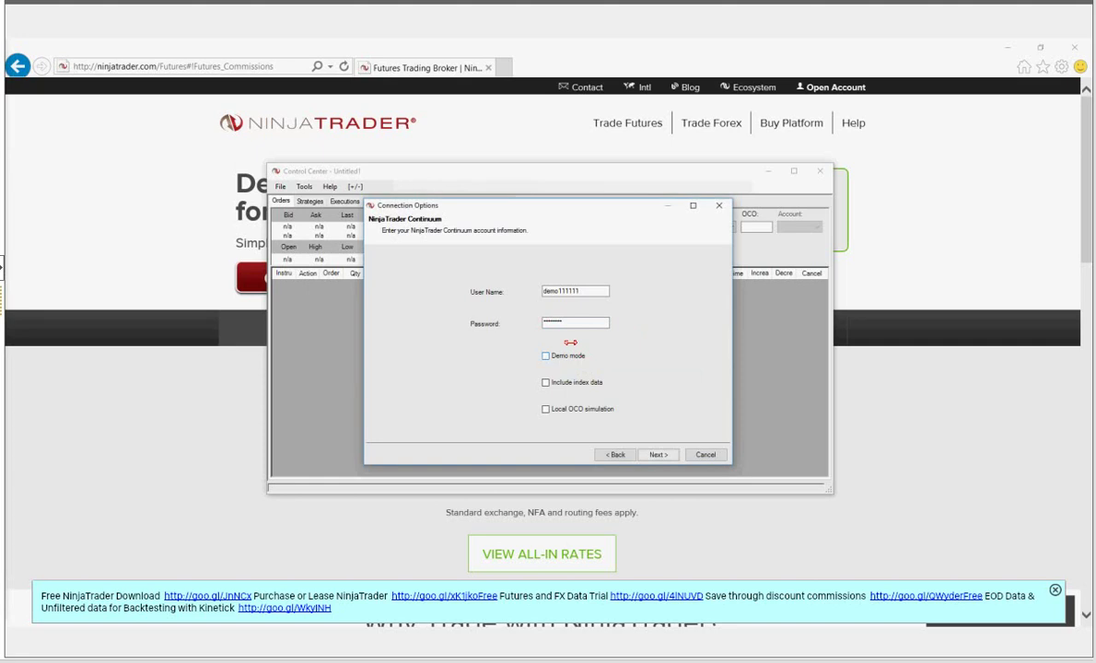
click(567, 357)
- Finish the NinjaTrader Futures (Demo) connection wizard and accept the OCO Handling Disclaimer
click(660, 455)
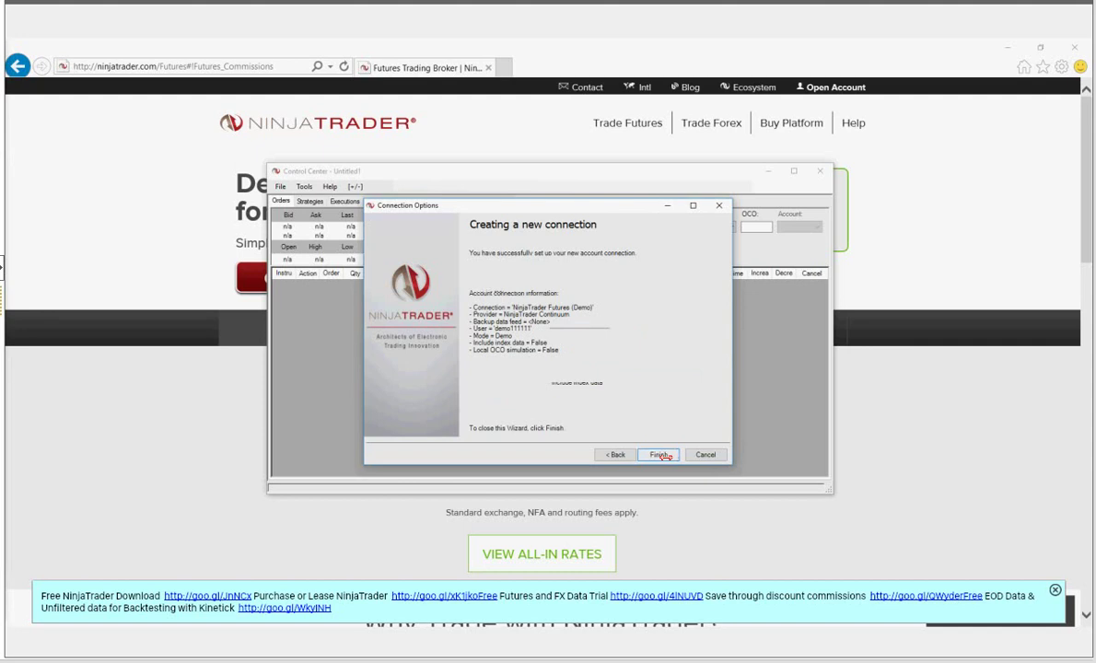
click(660, 455)
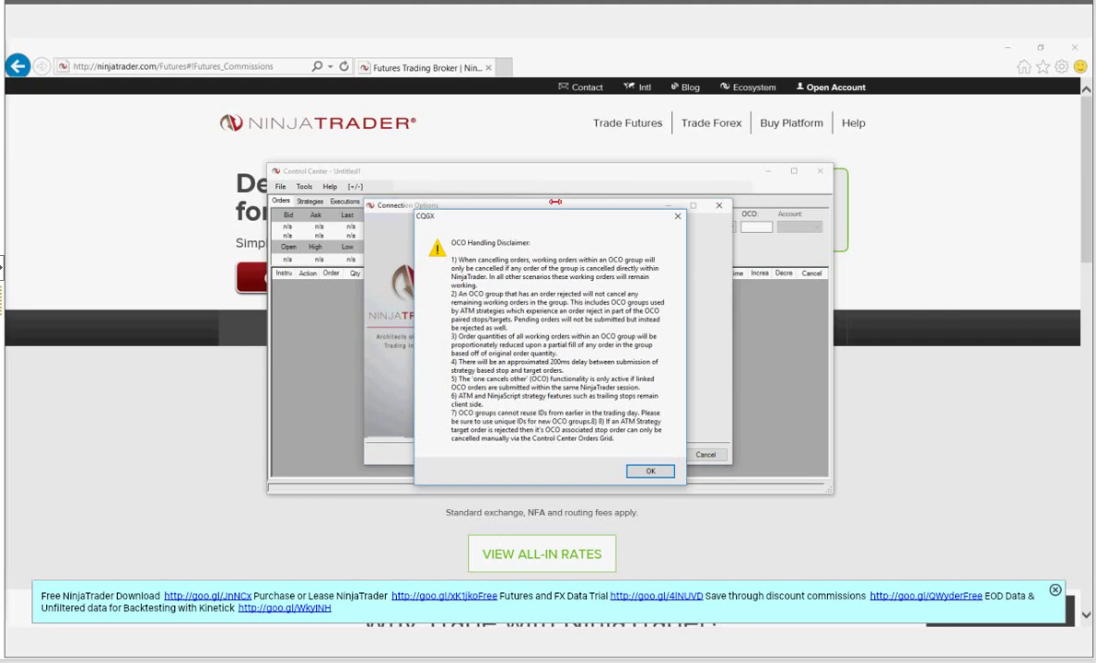
drag(560, 213, 560, 199)
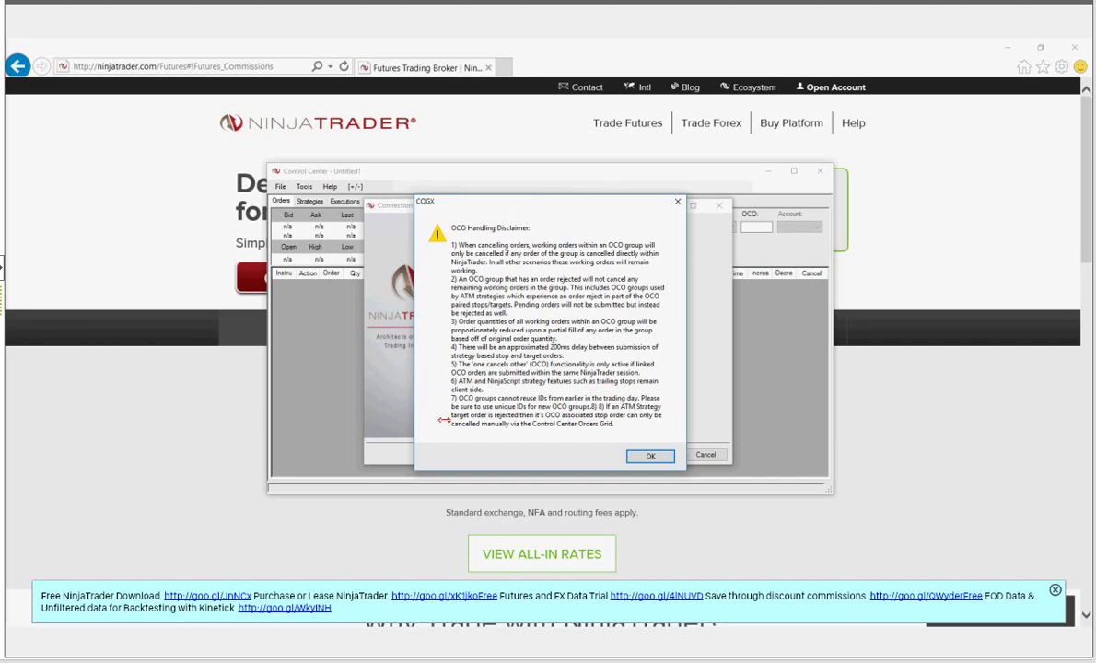
click(650, 456)
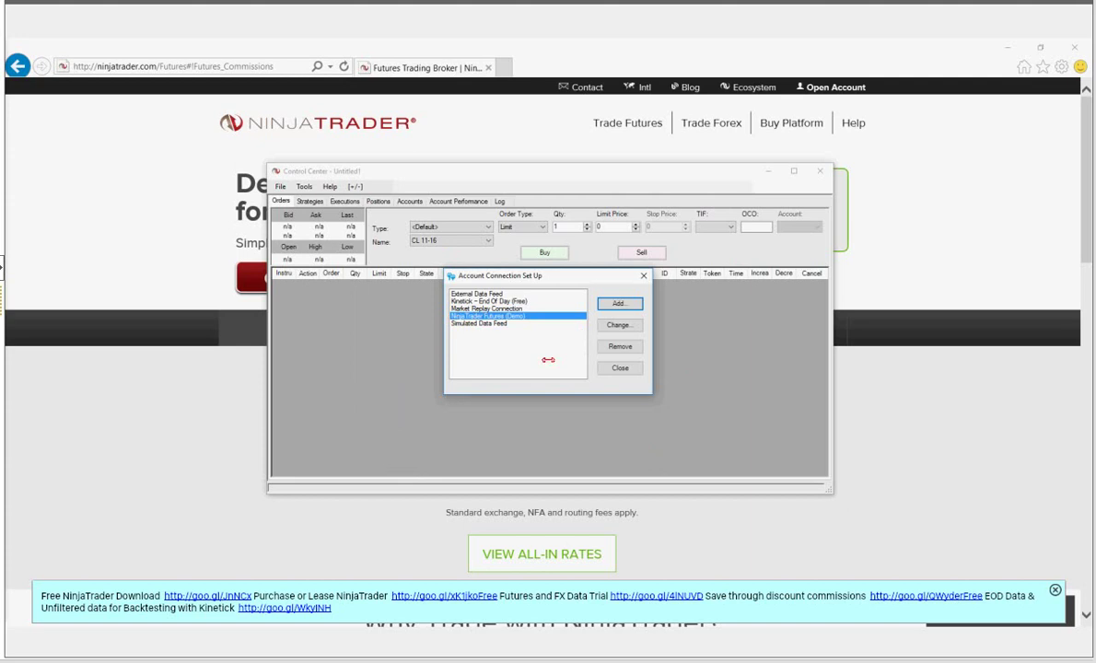
- Close Account Connection Set Up and show the File > Connect list of connections
click(630, 369)
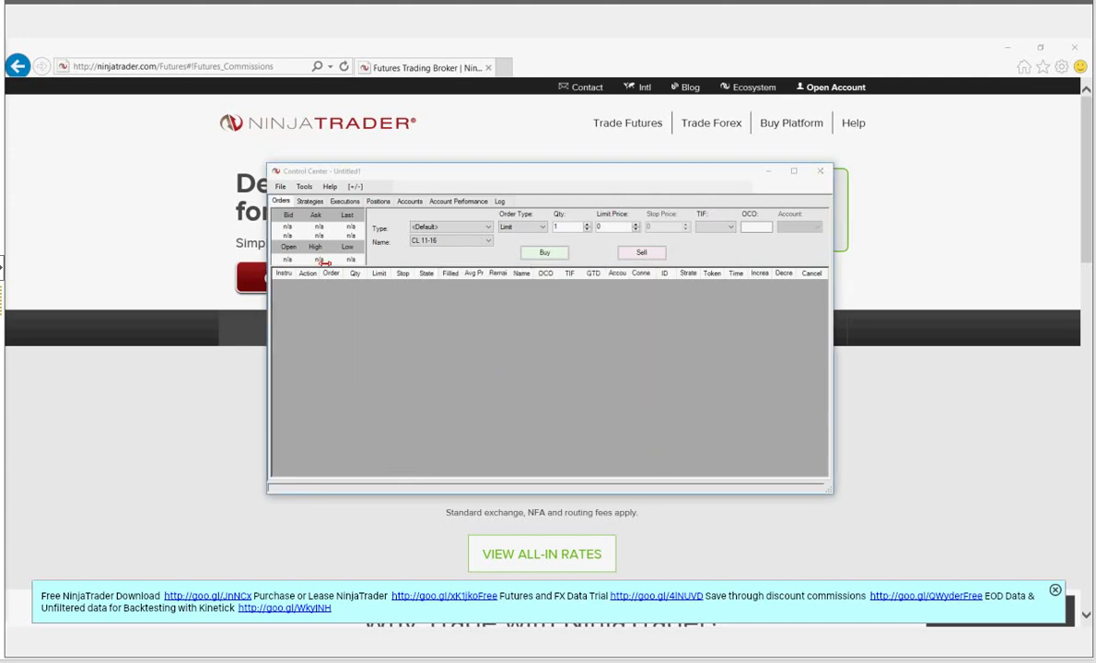
click(280, 187)
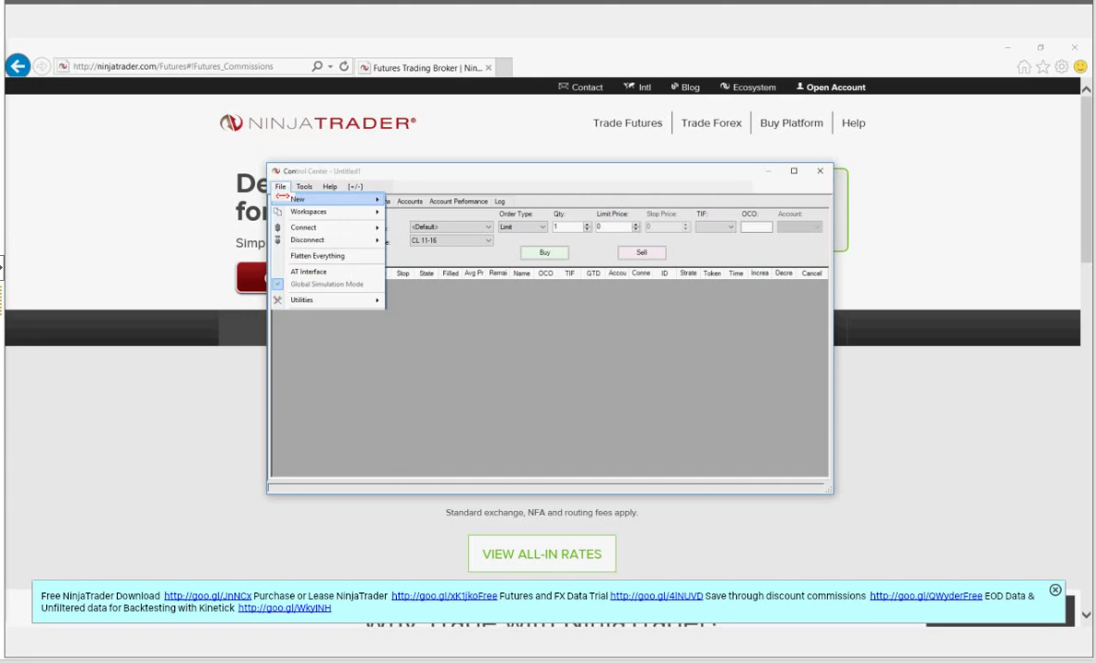
mouse_move(304, 228)
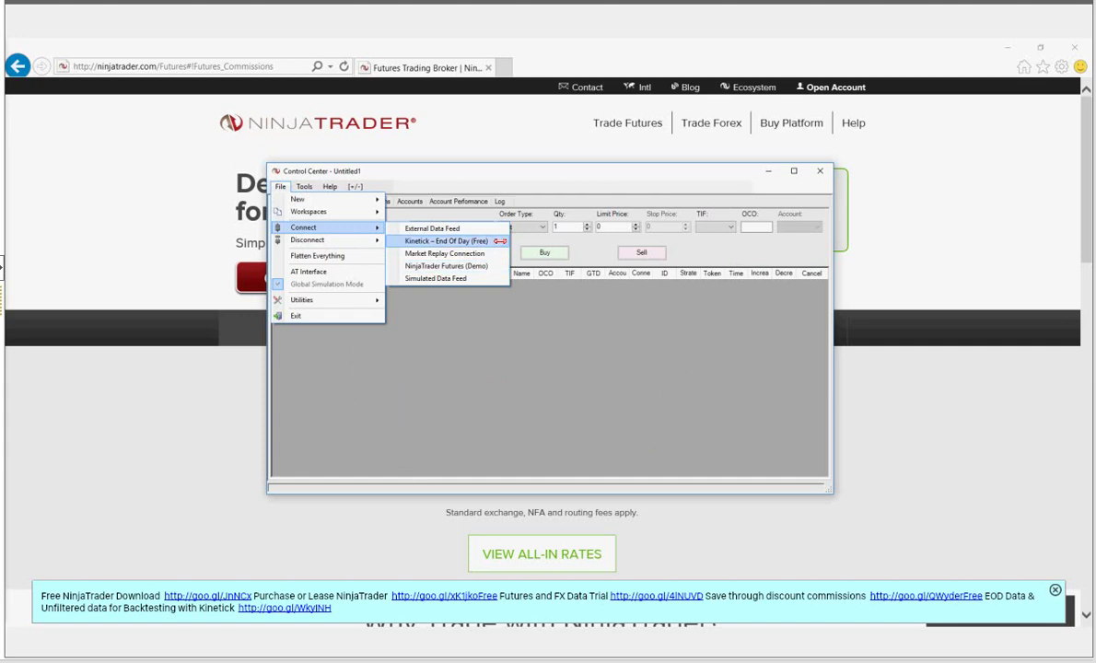
- Connect to Kinetick – End Of Day (Free) from the Connect menu
click(500, 241)
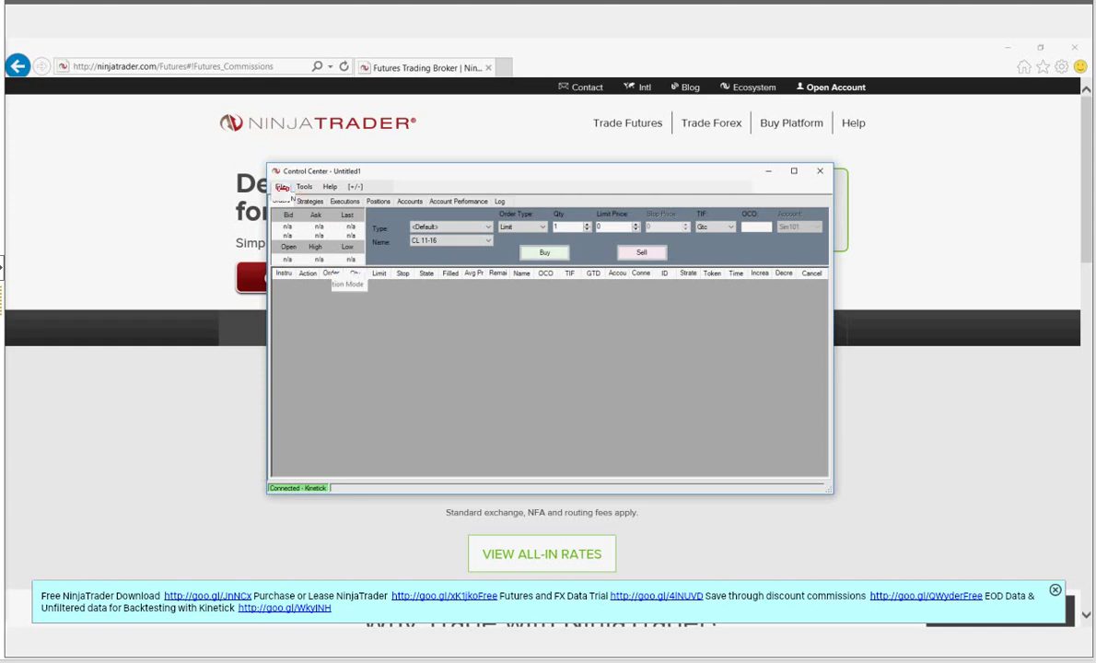
- Choose File > New > Chart to bring up the Data Series dialog
click(280, 186)
mouse_move(303, 226)
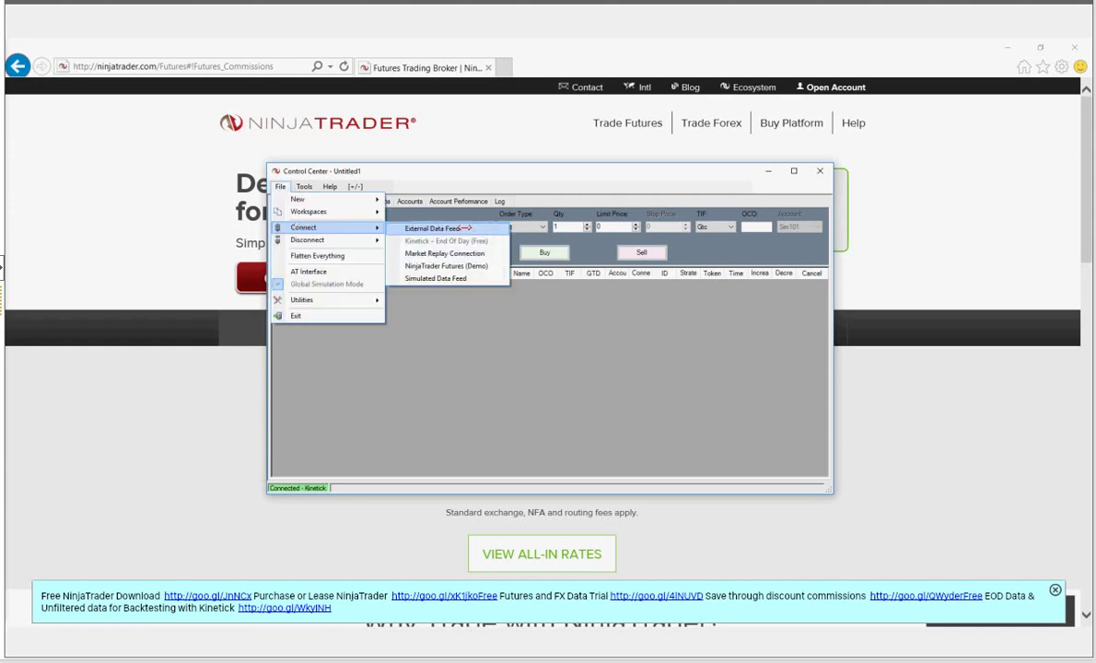
mouse_move(337, 196)
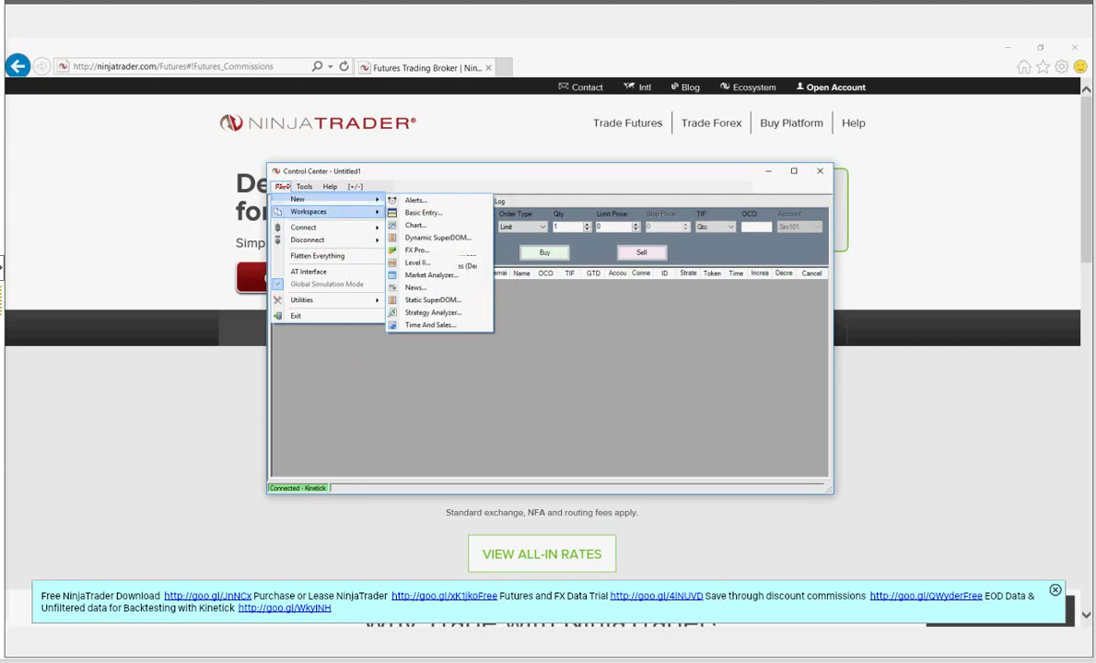
click(282, 187)
click(281, 187)
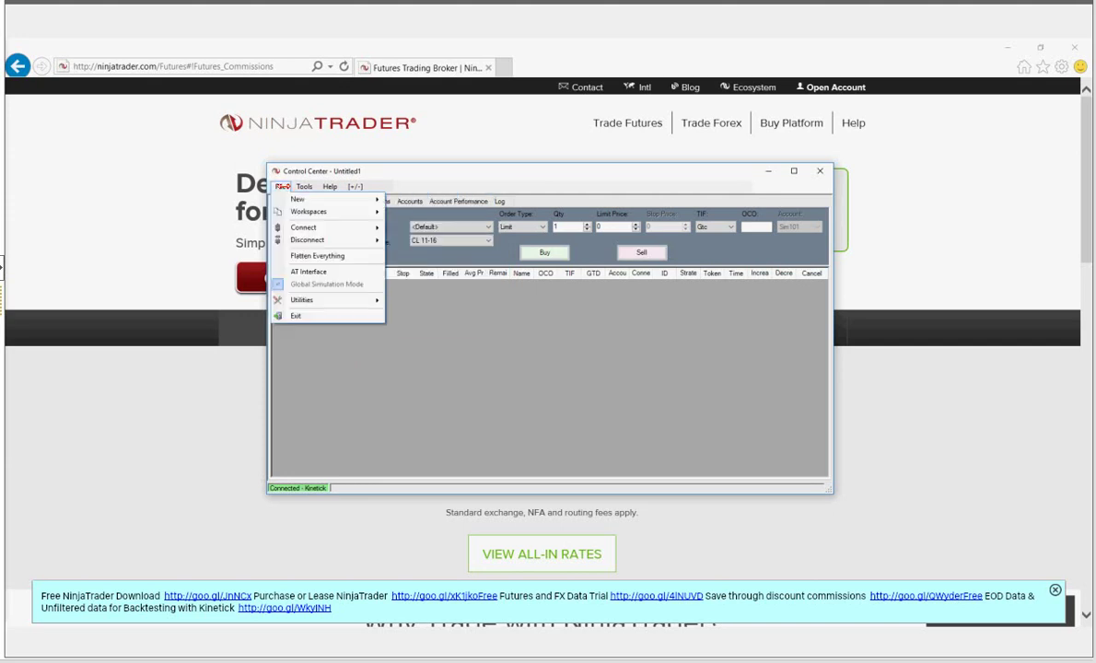
mouse_move(293, 197)
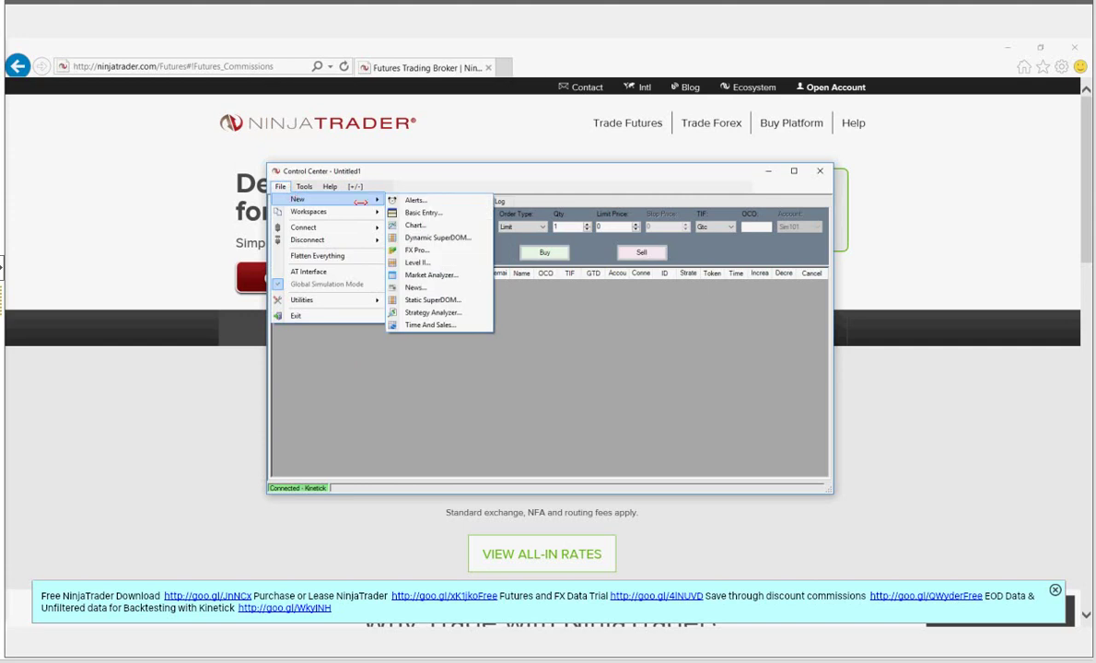
click(439, 225)
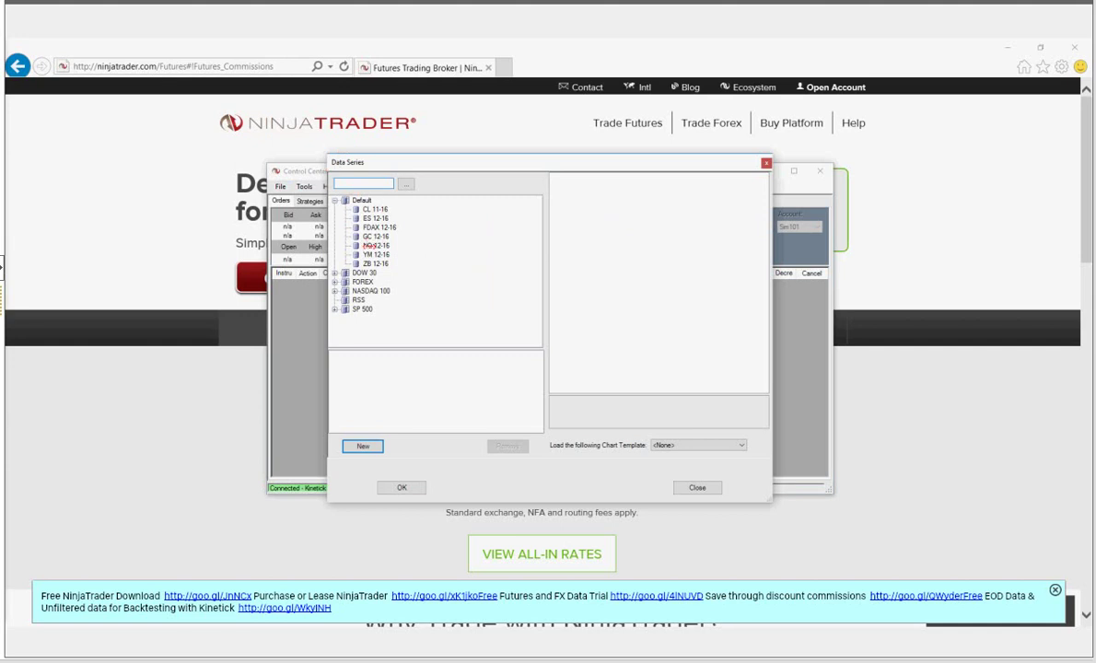
- Add ES 12-16 as a data series with daily bars and create the chart
click(377, 219)
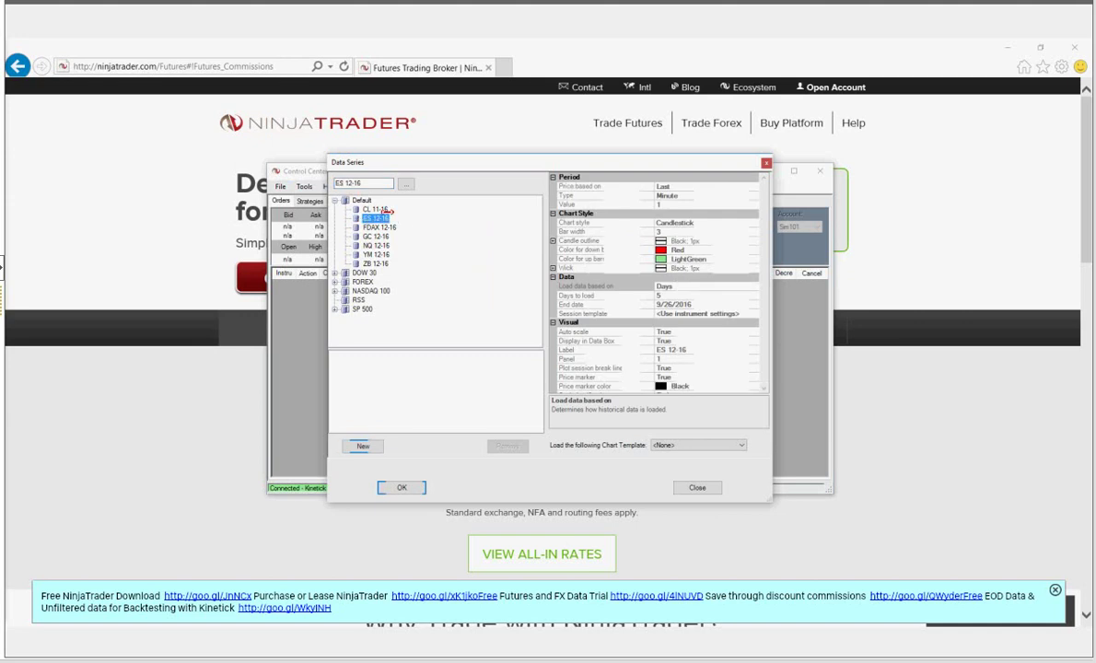
click(366, 443)
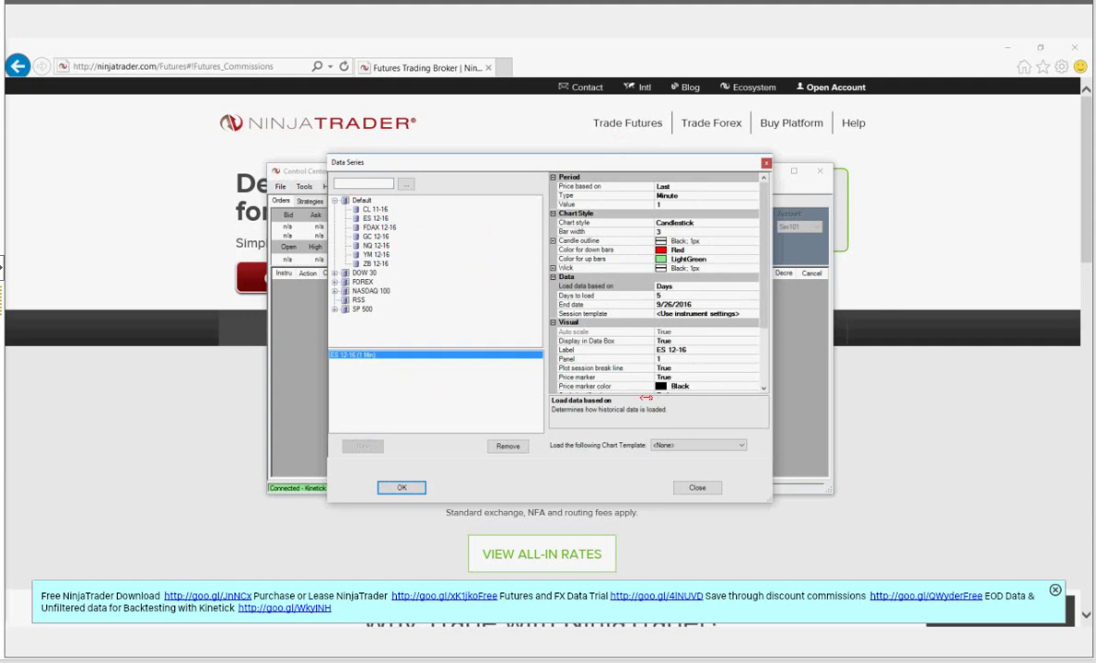
click(753, 194)
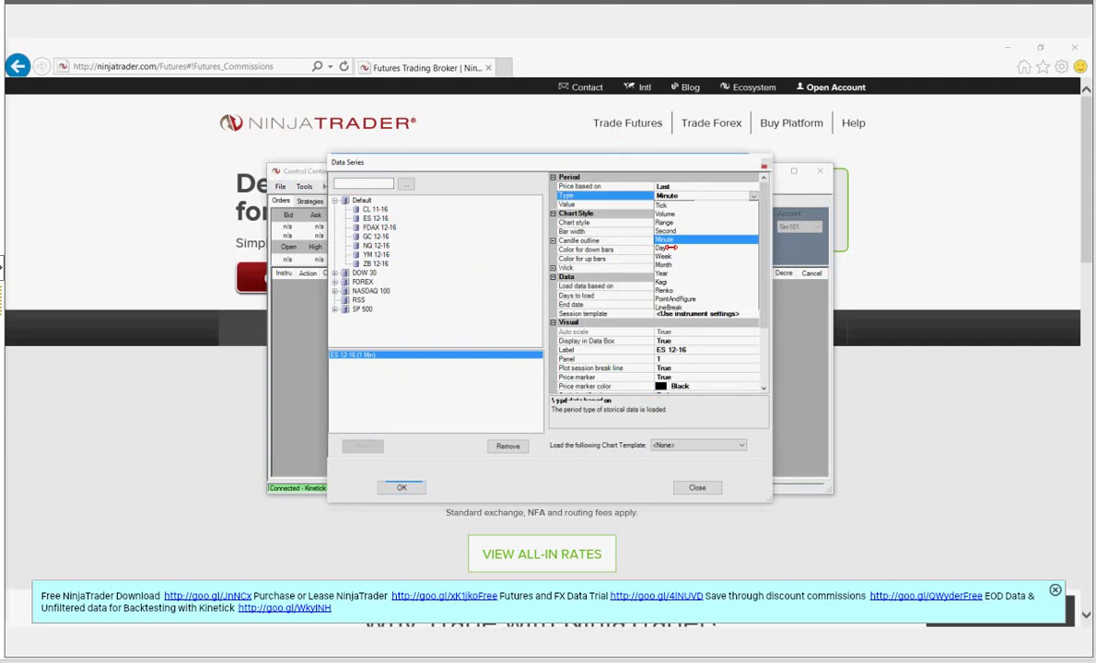
click(670, 247)
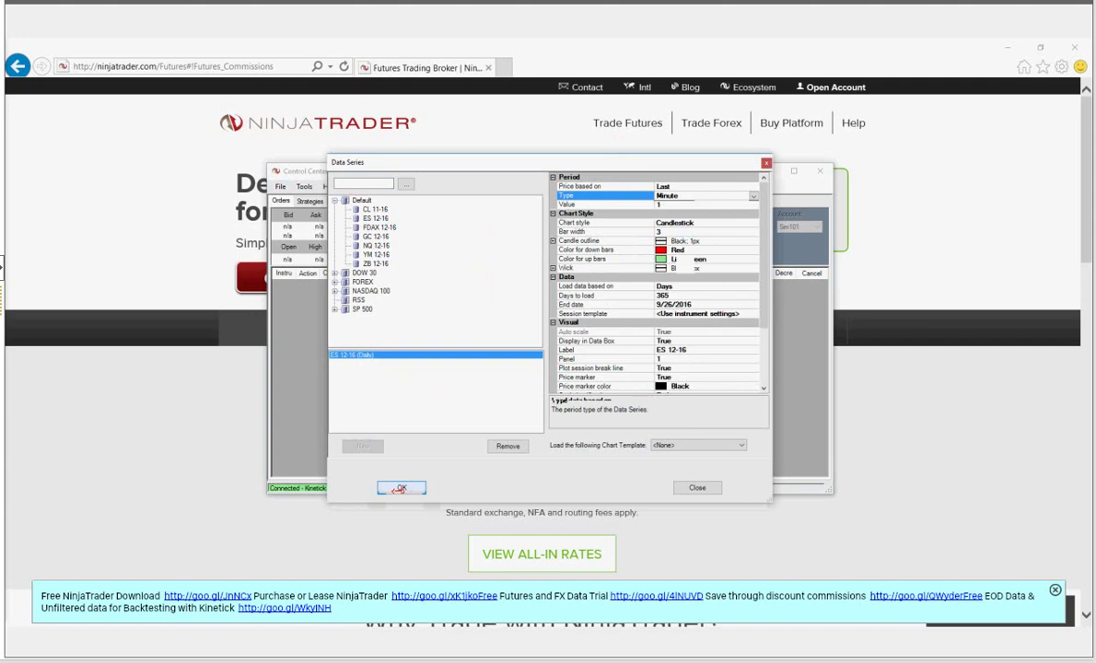
click(400, 488)
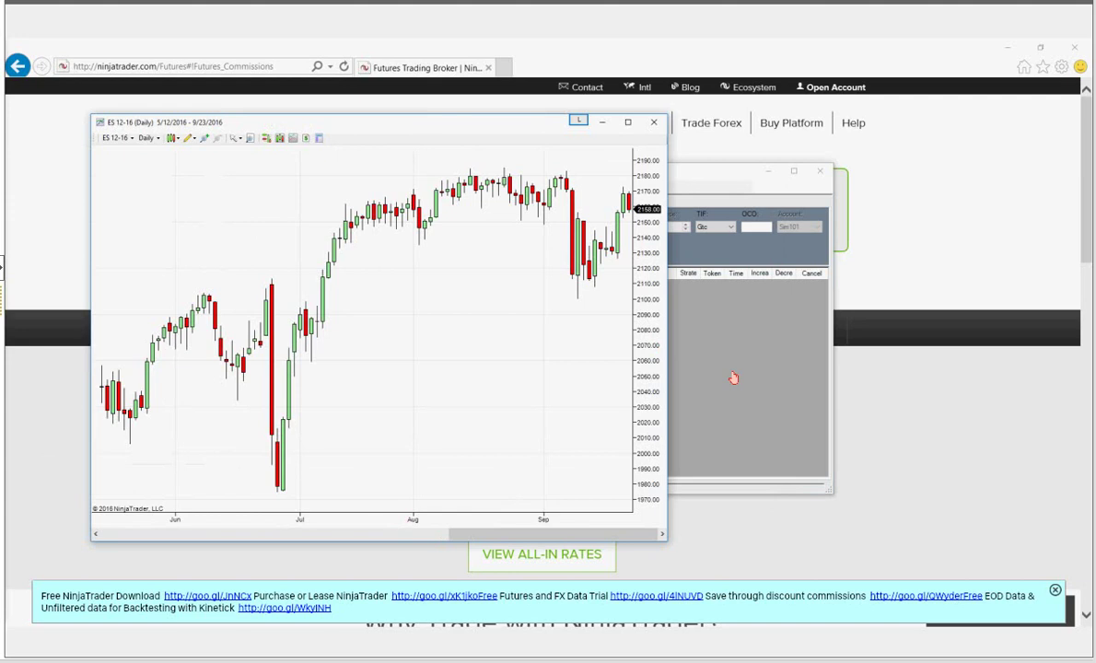
- Switch between the chart and Control Center, leaving Control Center in front and active
click(621, 346)
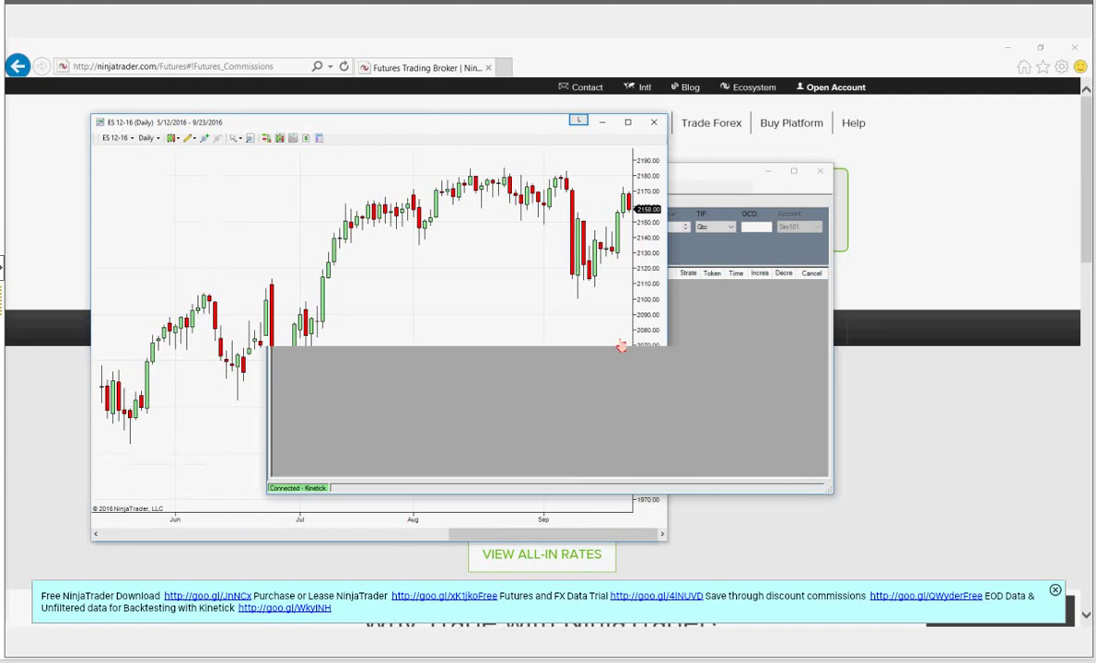
click(189, 301)
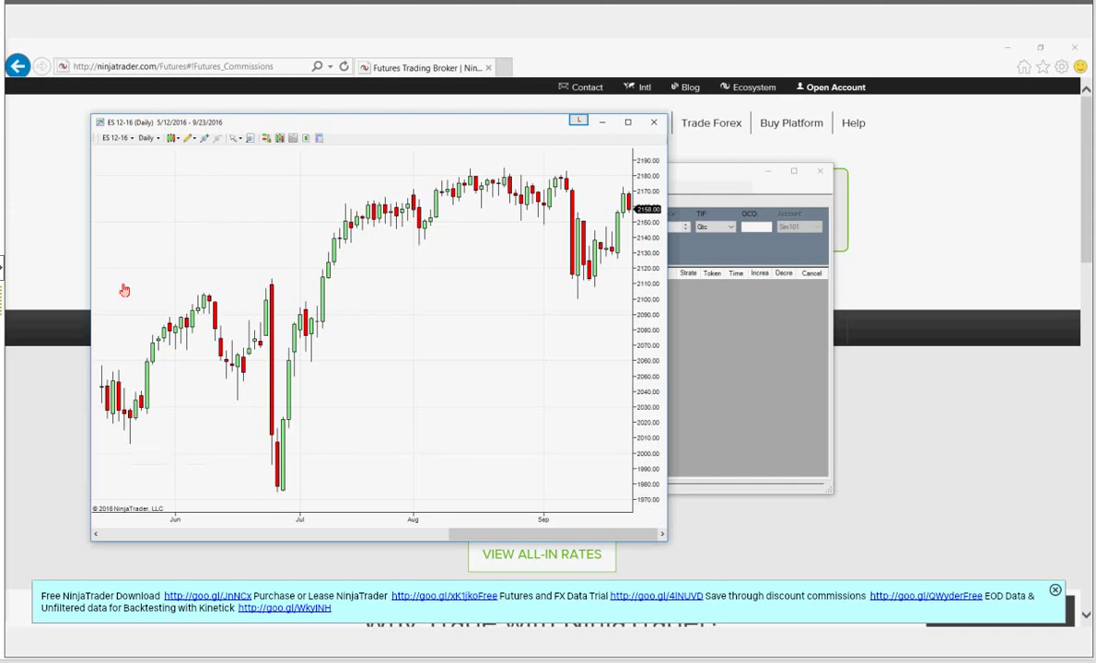
click(765, 369)
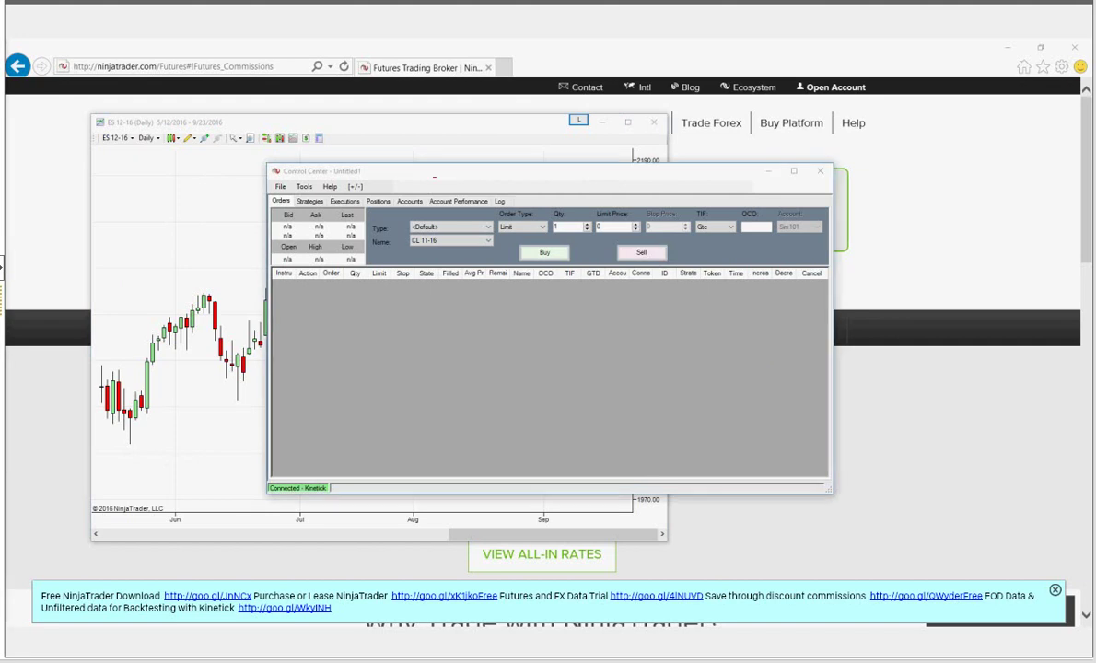
click(425, 171)
- Open the help guide with F1 and browse Time & Sales, Market Analyzer and Video Library topics
key(F1)
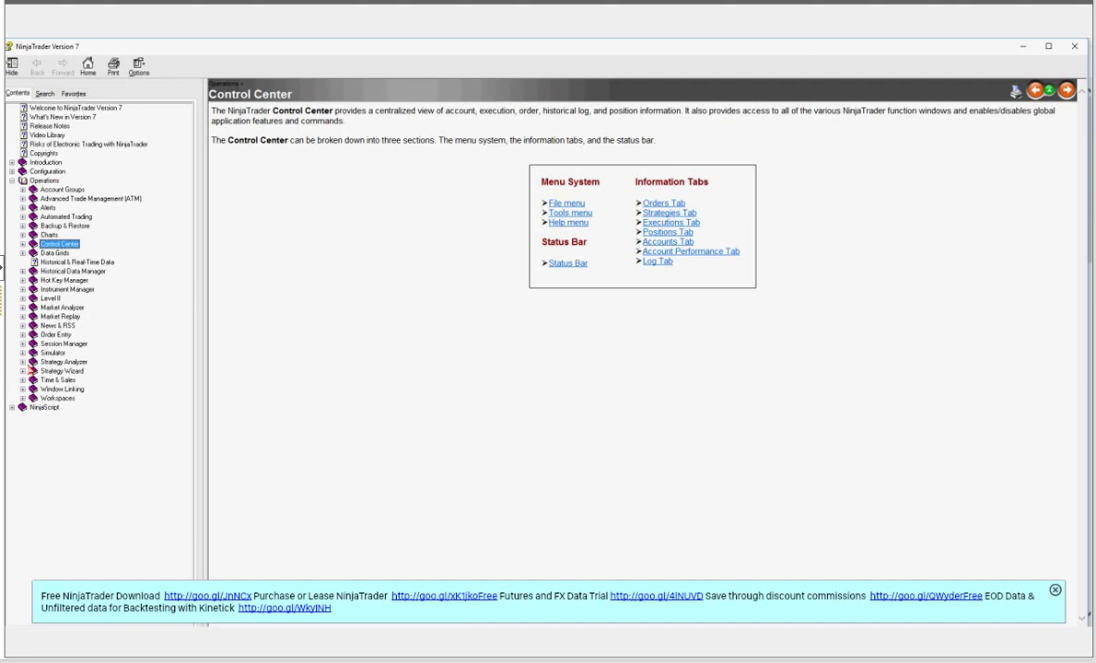
click(23, 379)
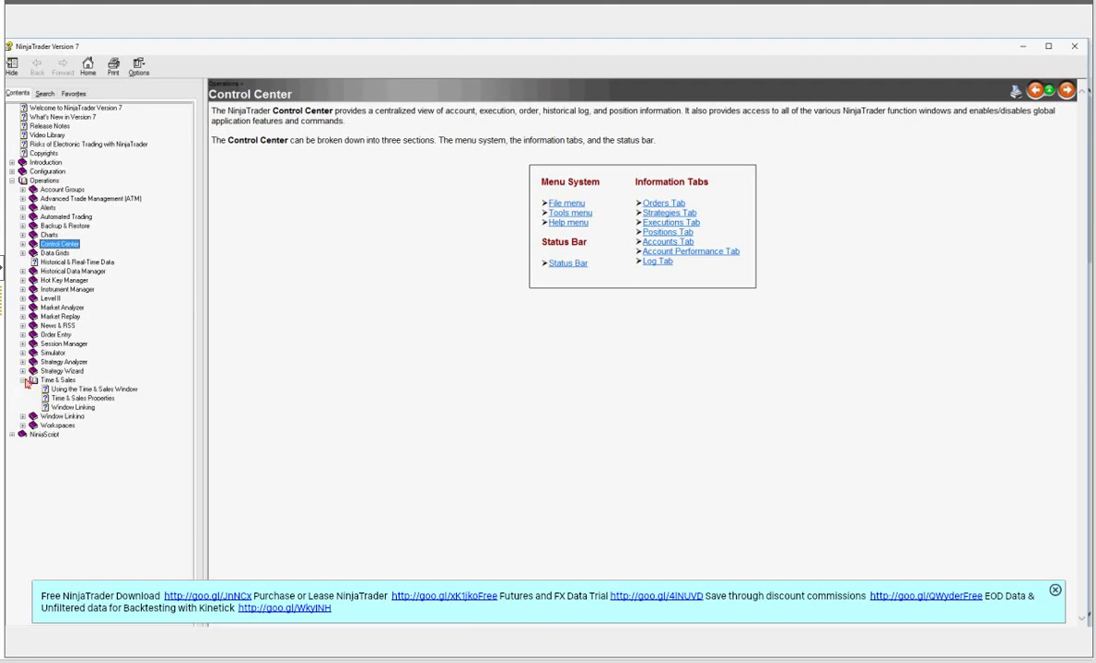
click(23, 380)
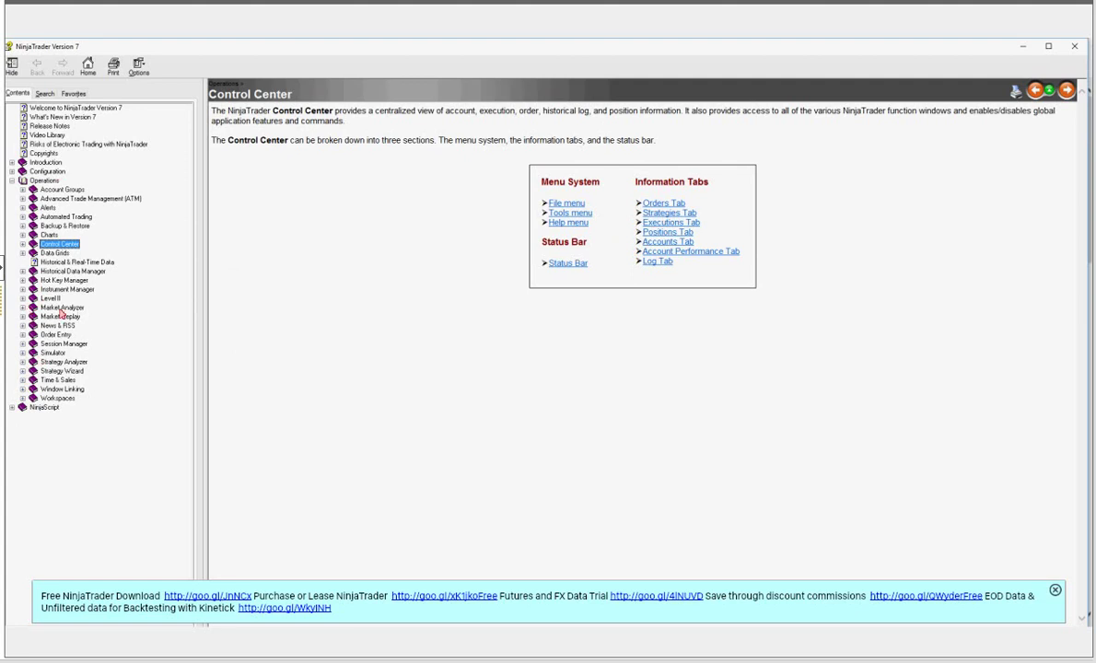
click(61, 309)
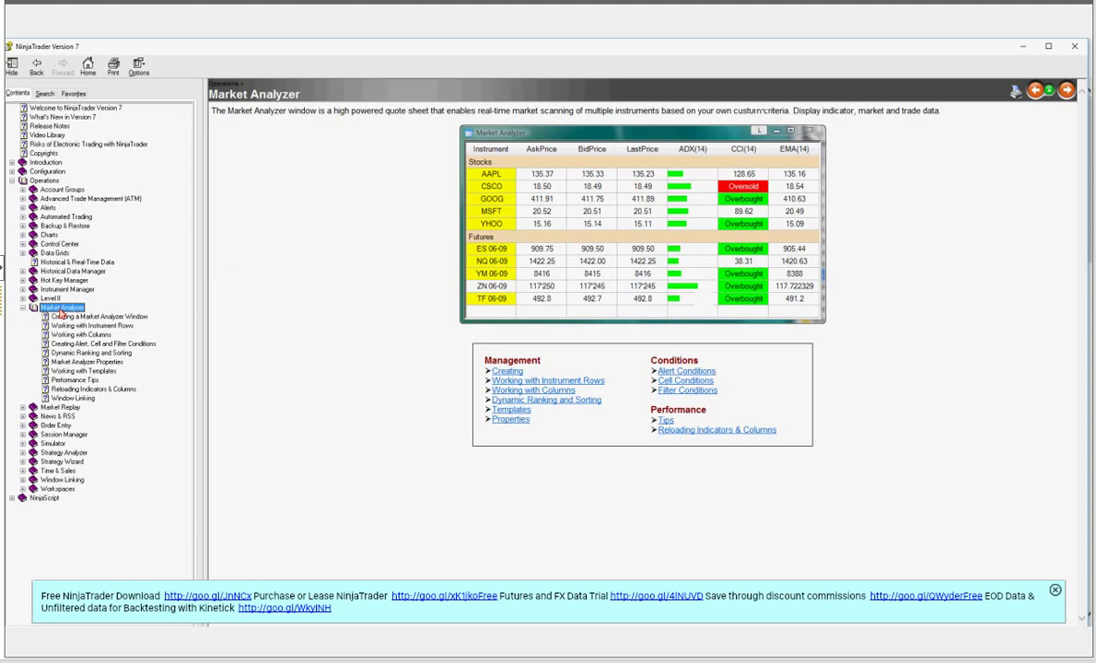
click(48, 135)
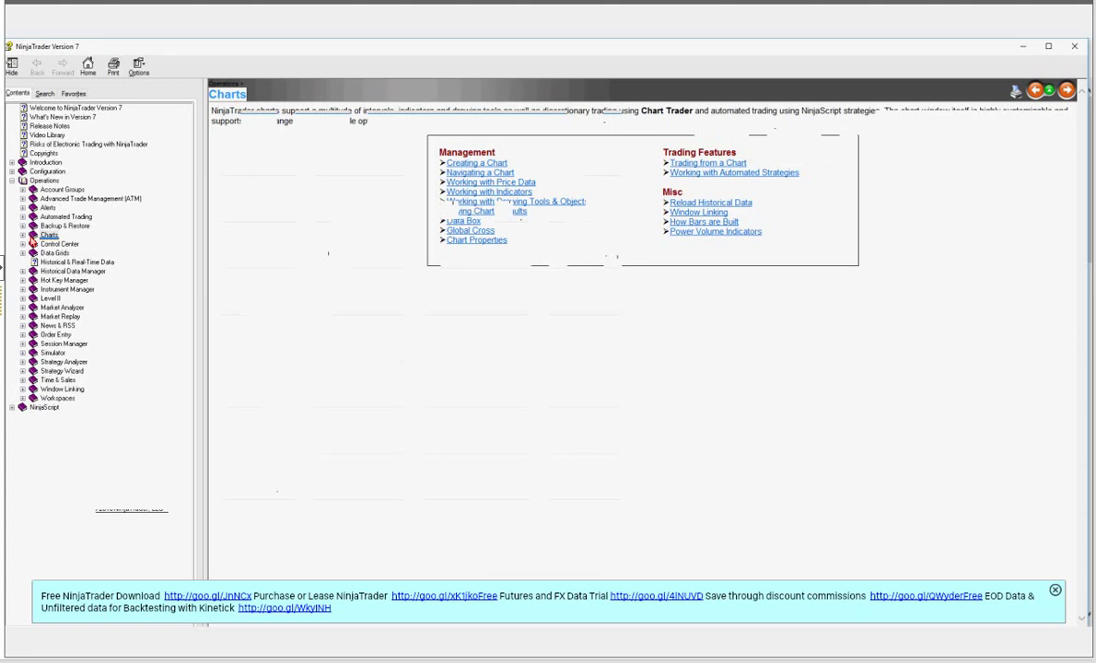
- View the Bar Types topic under Charts in the Help Guide, then minimize the help window
click(23, 236)
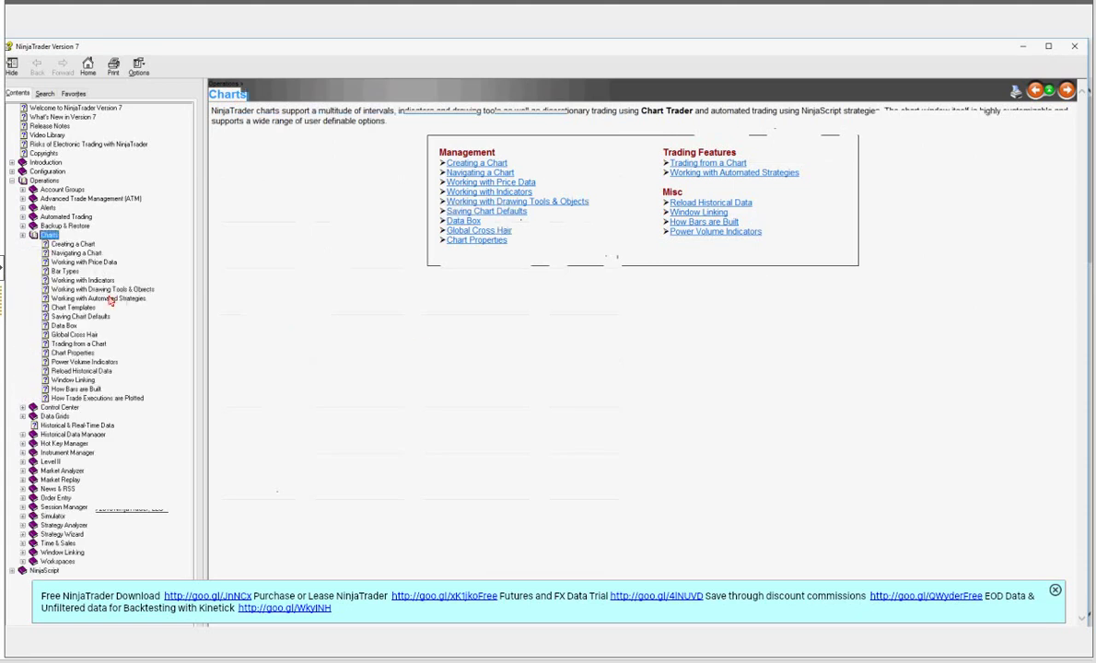
click(65, 272)
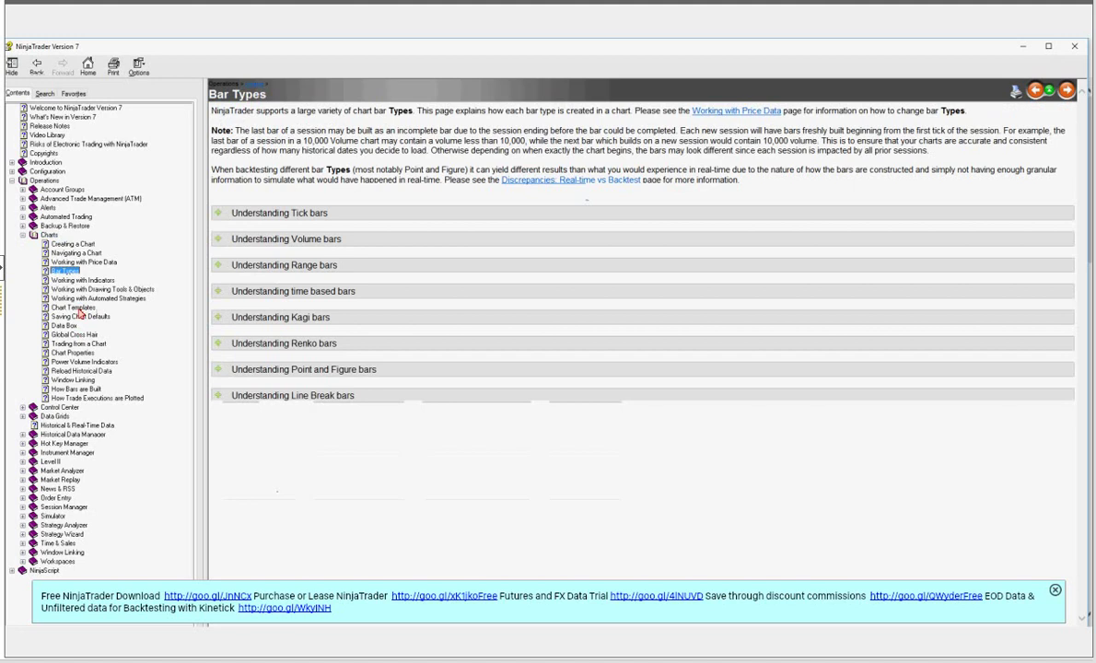
click(1025, 46)
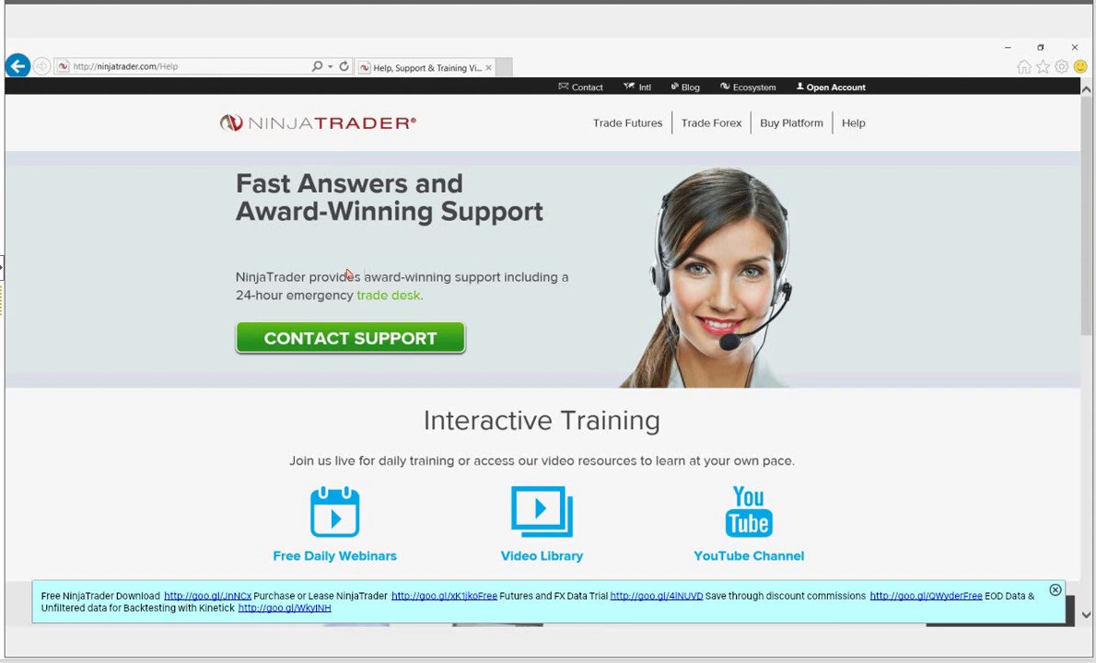
- Select the Interactive Training heading, visit Help and Connection Guides, then go back to Help
scroll(399, 249, down, 2)
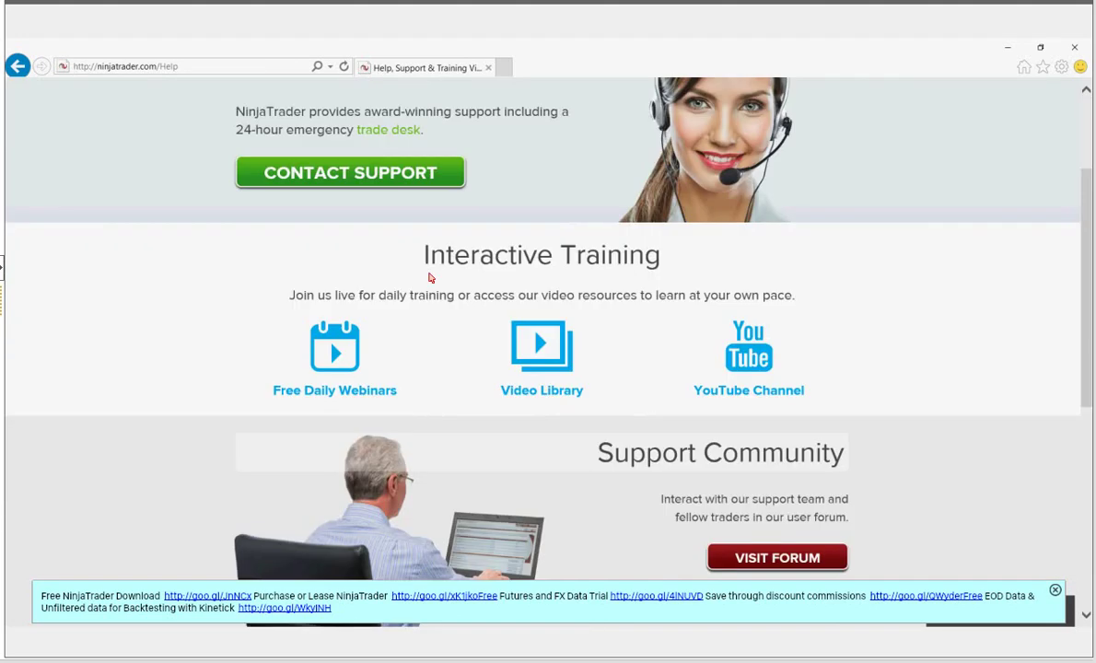
triple_click(587, 274)
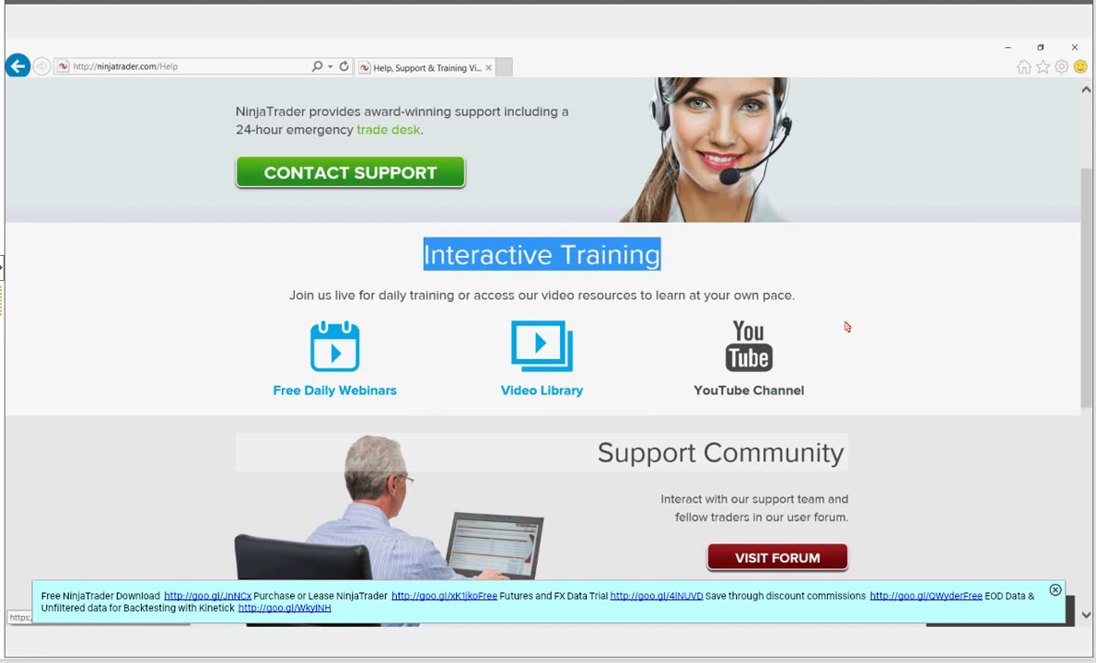
scroll(862, 350, down, 5)
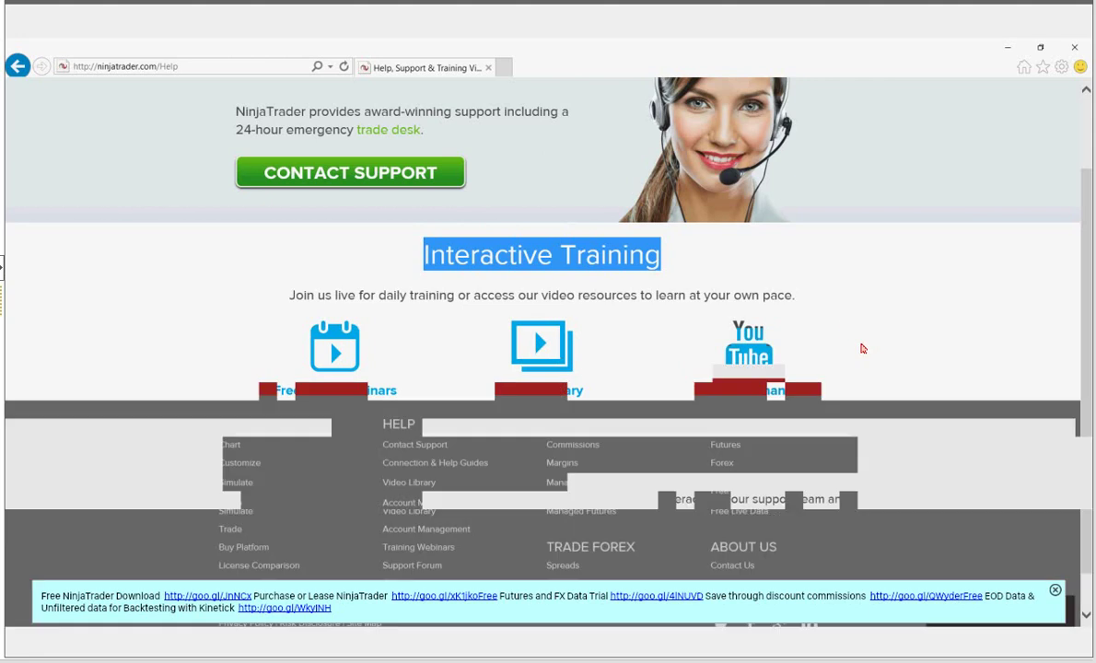
scroll(281, 452, down, 3)
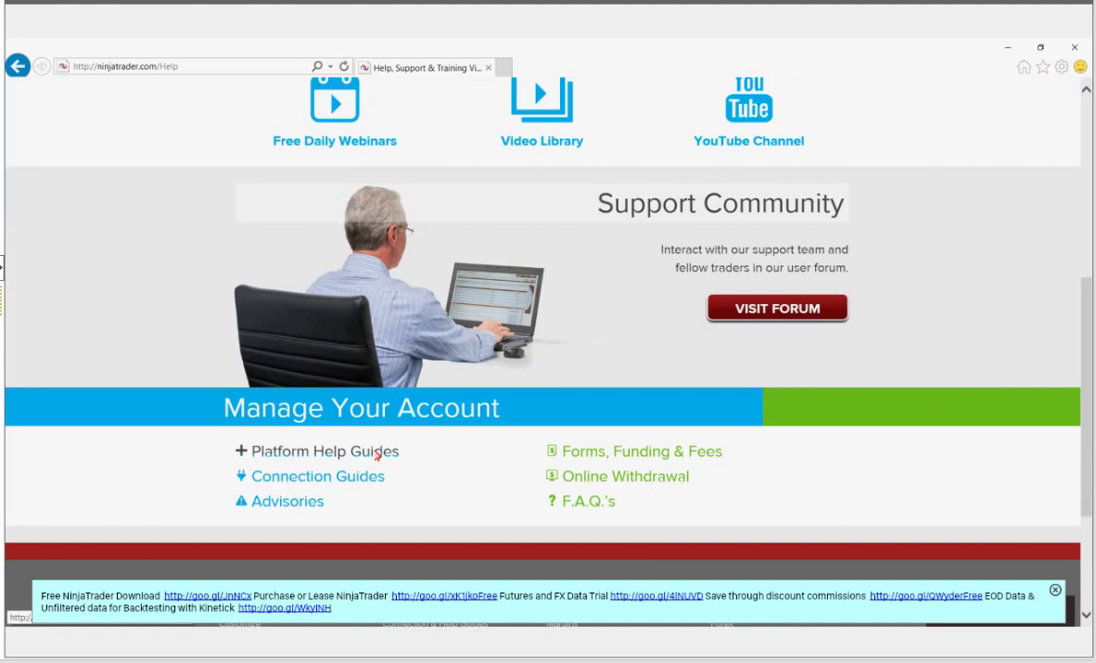
click(377, 456)
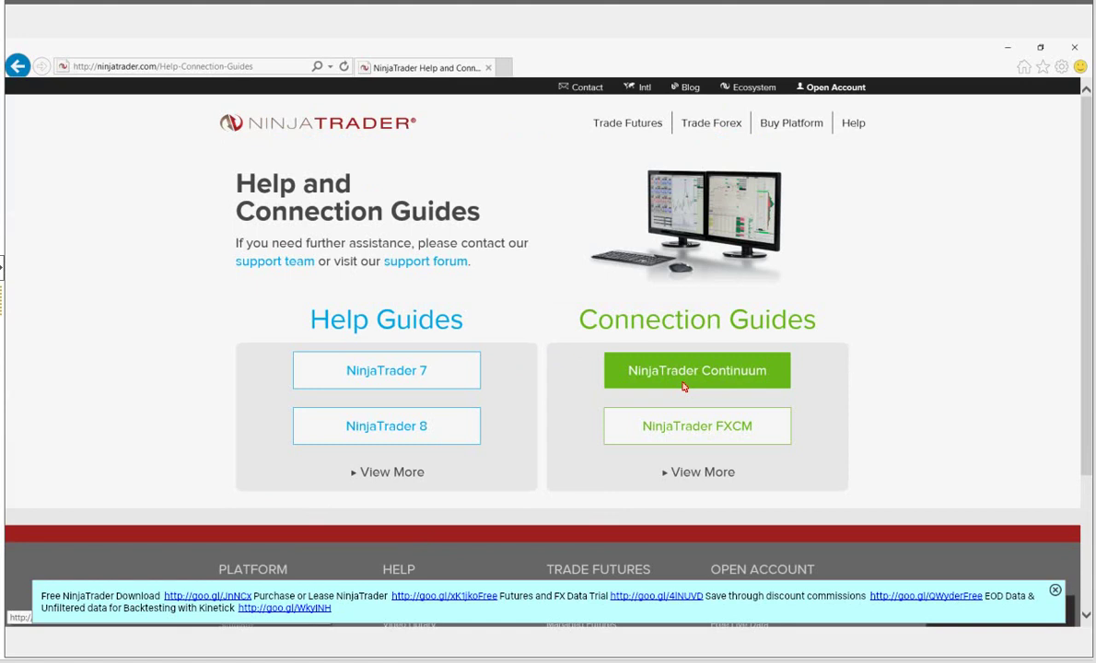
click(855, 122)
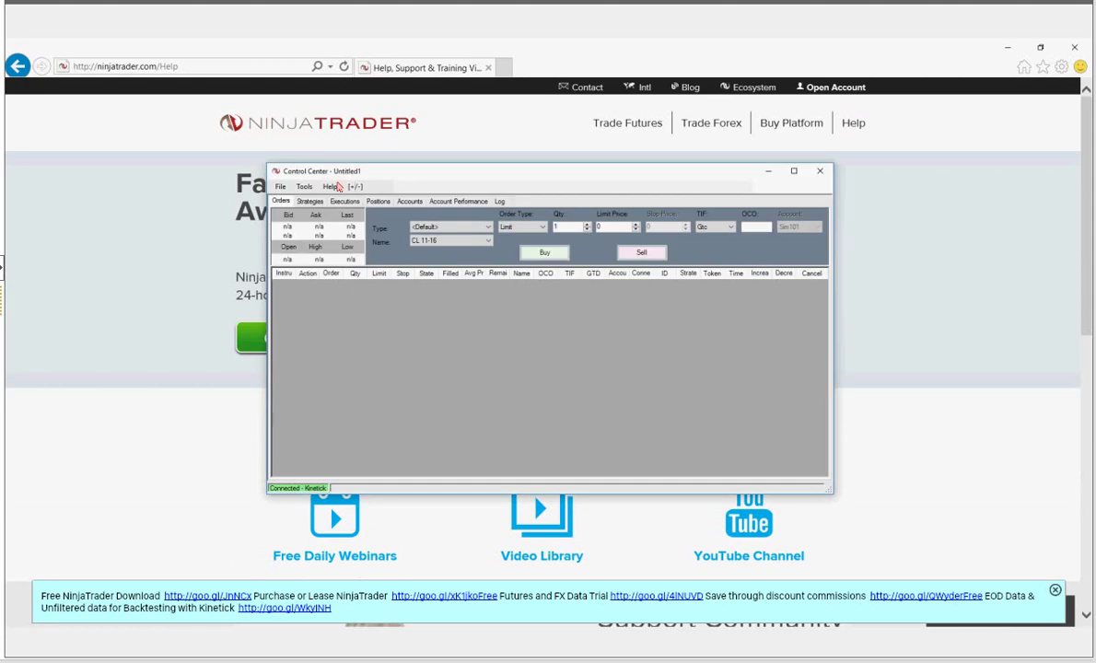
- Open Mail to Platform Support from the Control Center Help menu and focus the mail address field
click(331, 186)
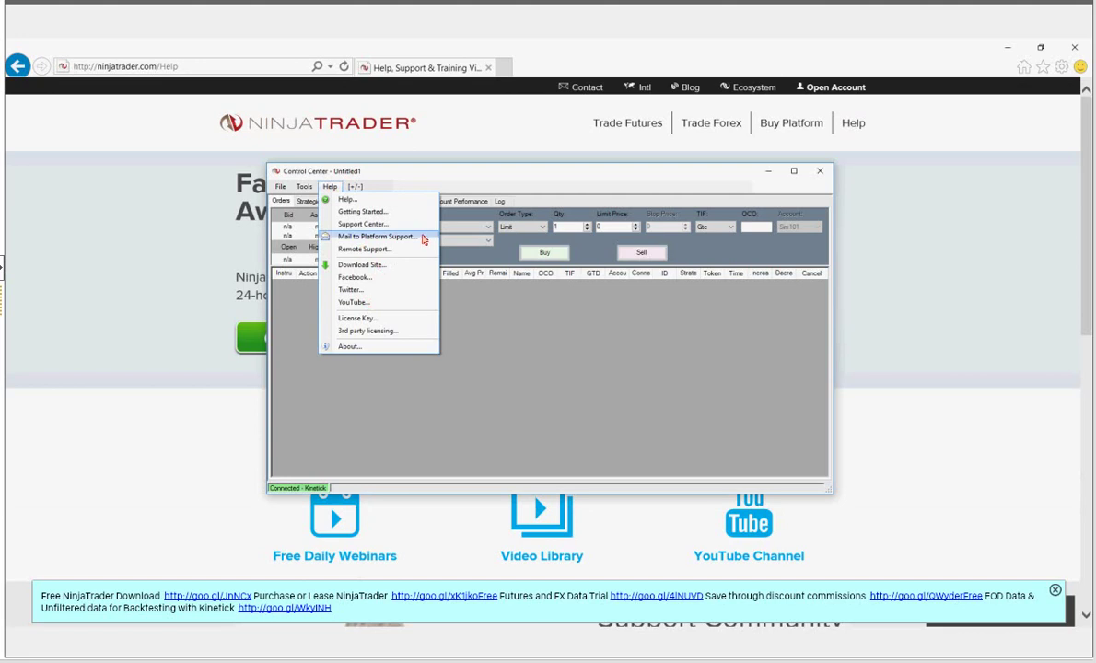
click(423, 240)
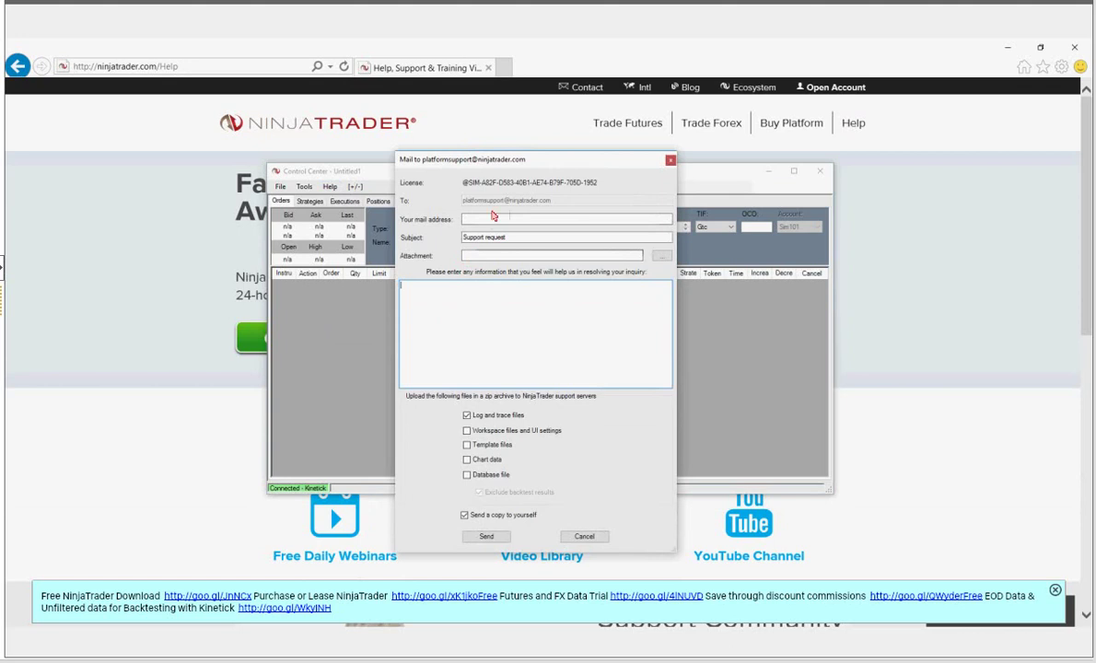
click(493, 222)
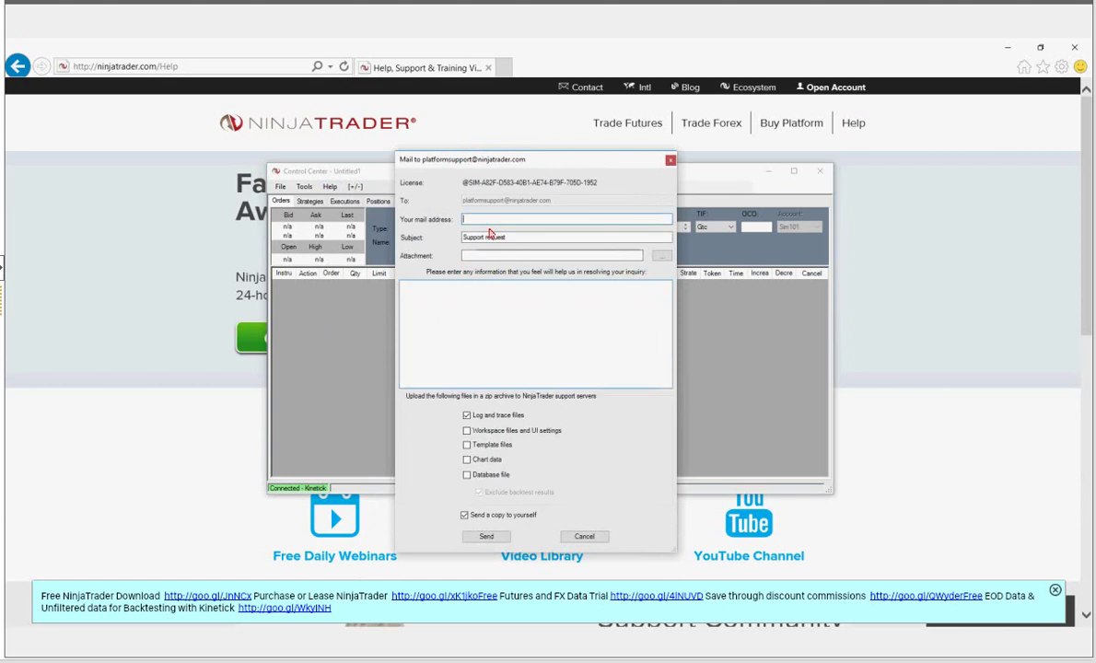
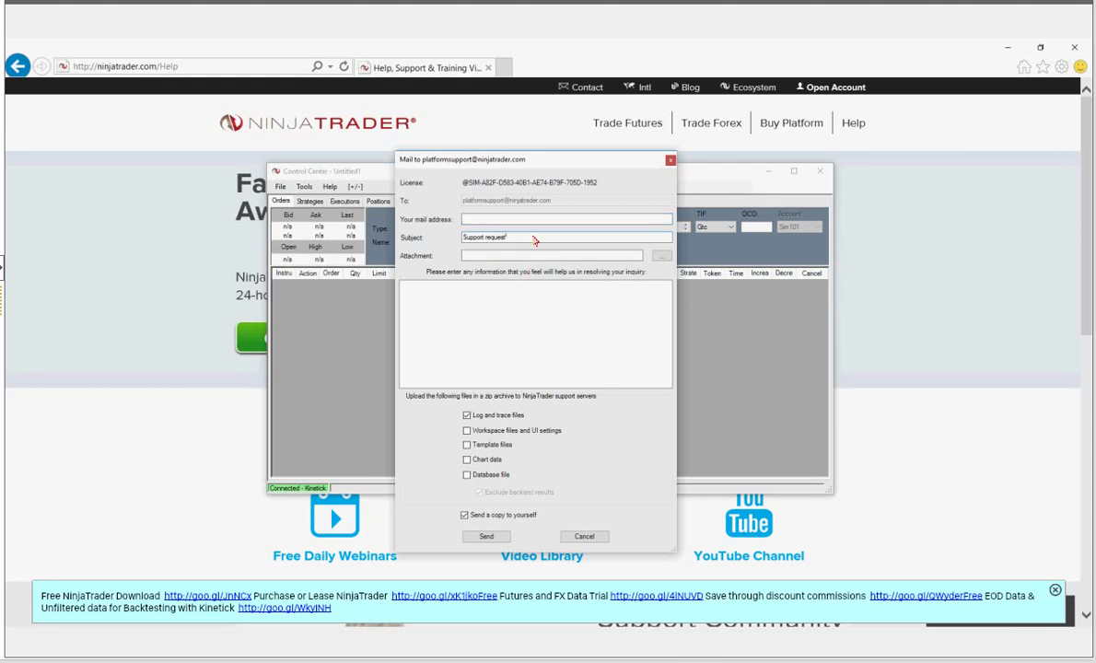
- Cancel the Mail to platformsupport message unsent and minimize the NinjaTrader Control Center
click(553, 224)
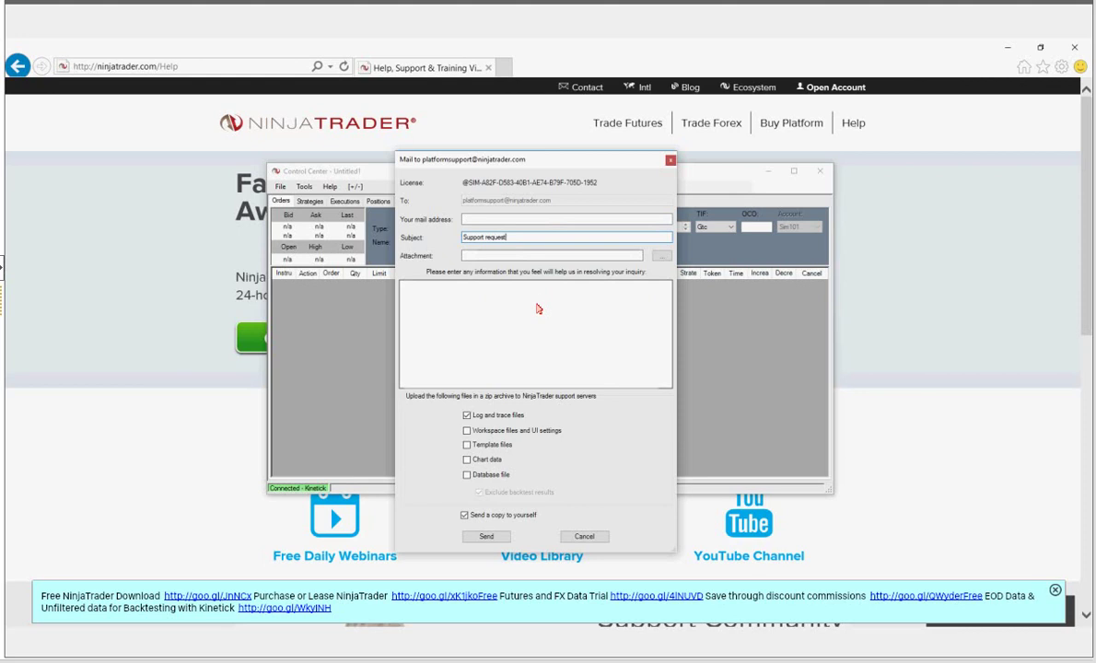
click(477, 255)
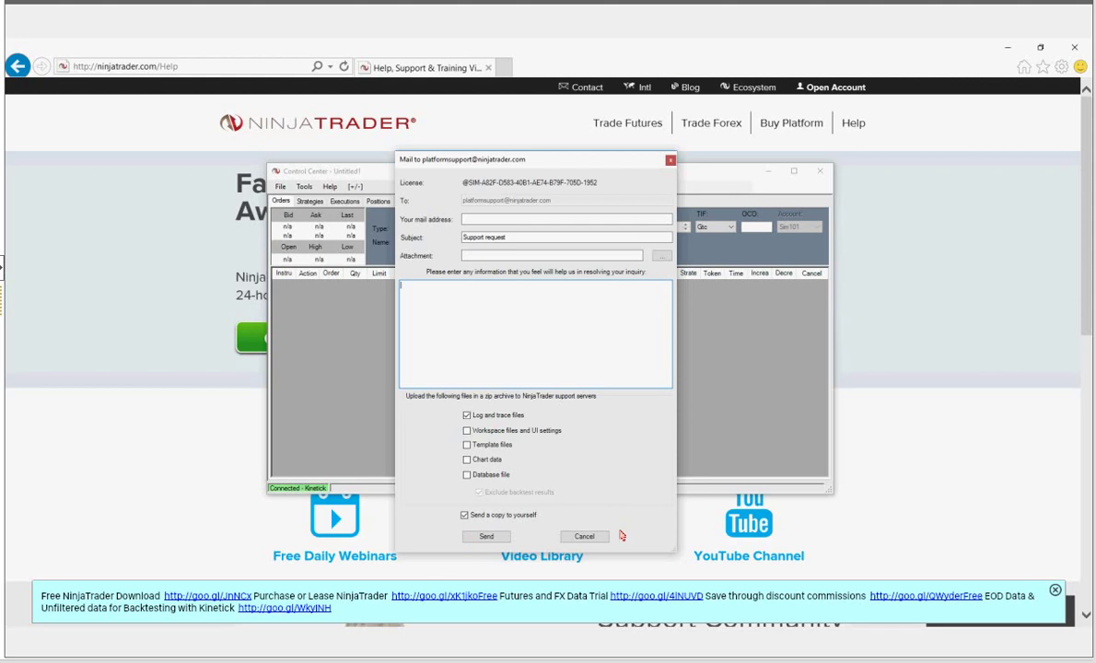
click(596, 541)
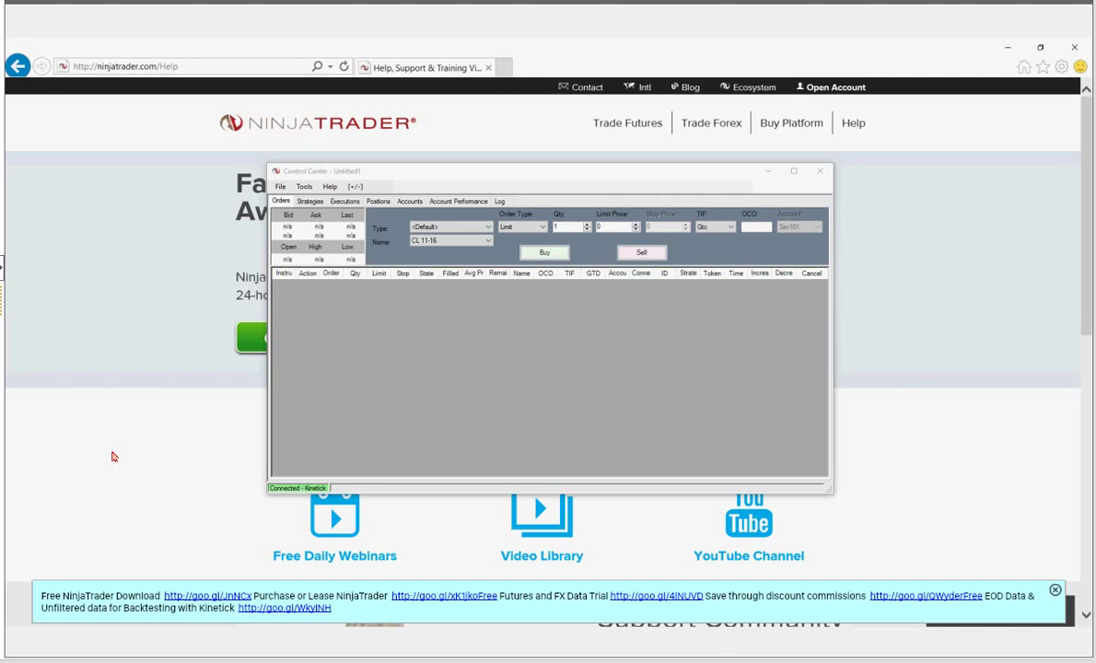
click(105, 422)
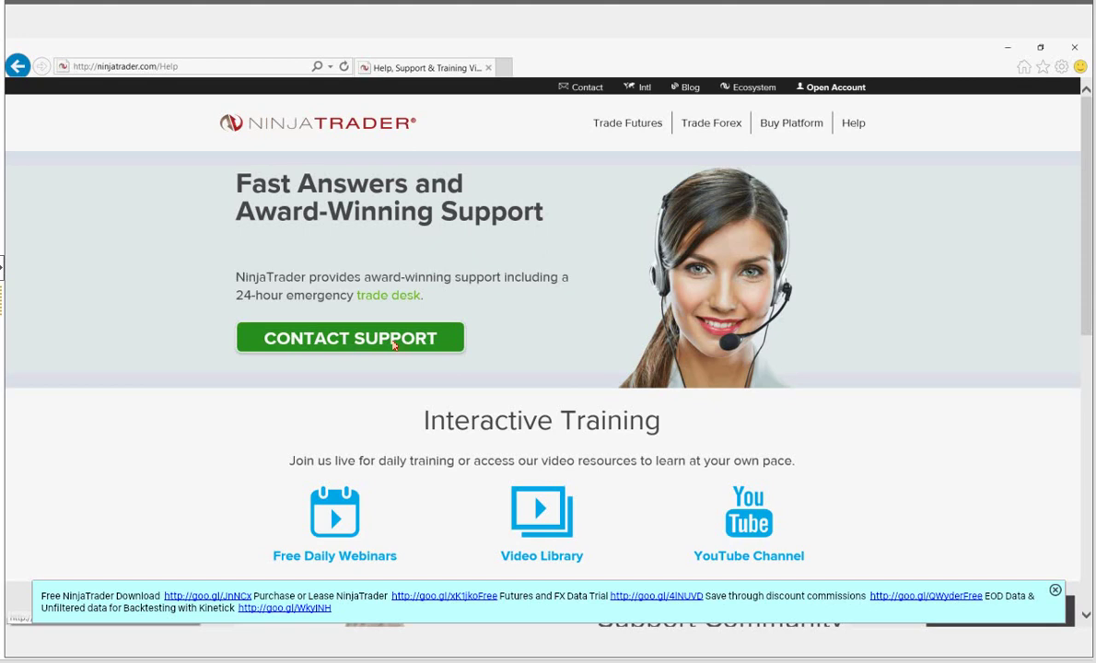
- Open the Submit a Support Request form with the green CONTACT SUPPORT button
click(394, 344)
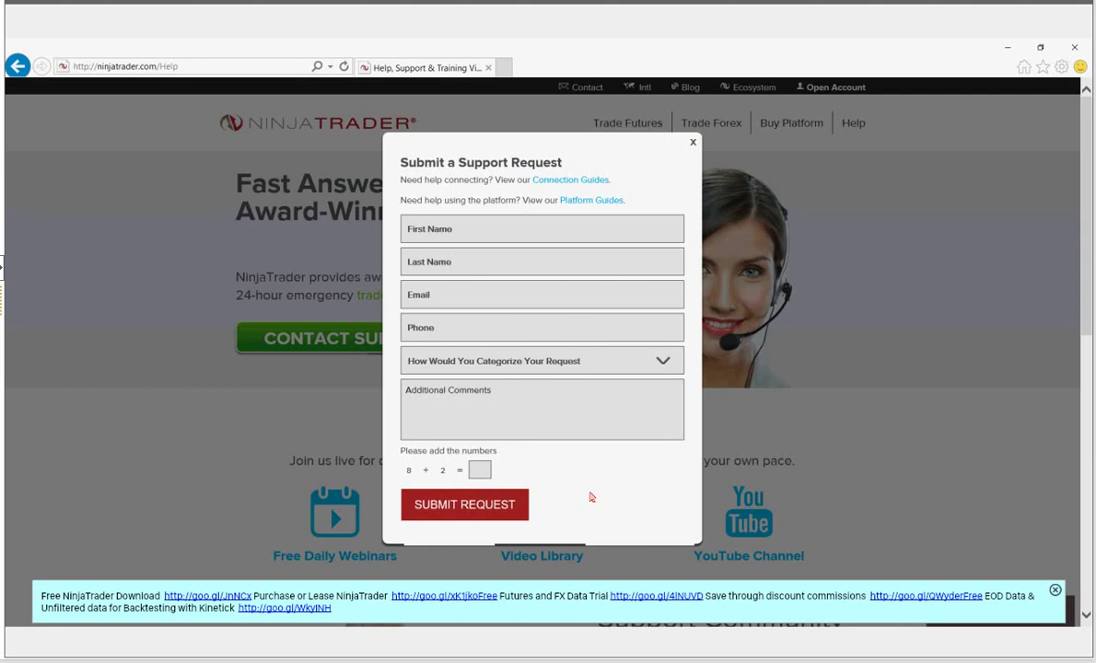
- Step through the empty name, e-mail and phone fields and show the request category list
click(453, 232)
click(465, 267)
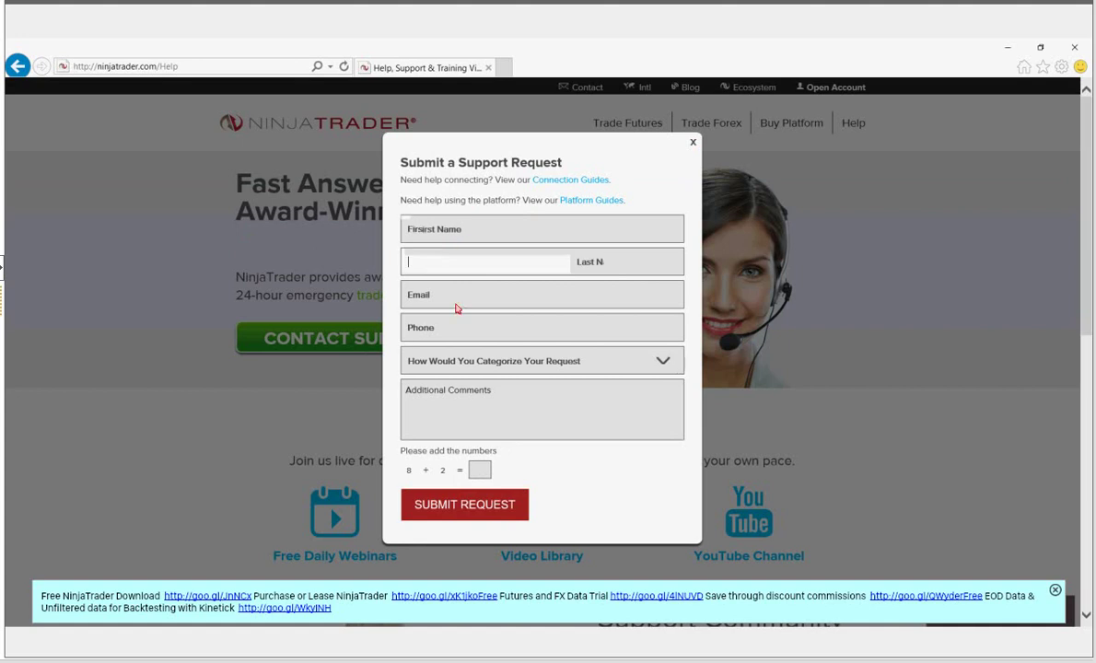
click(444, 303)
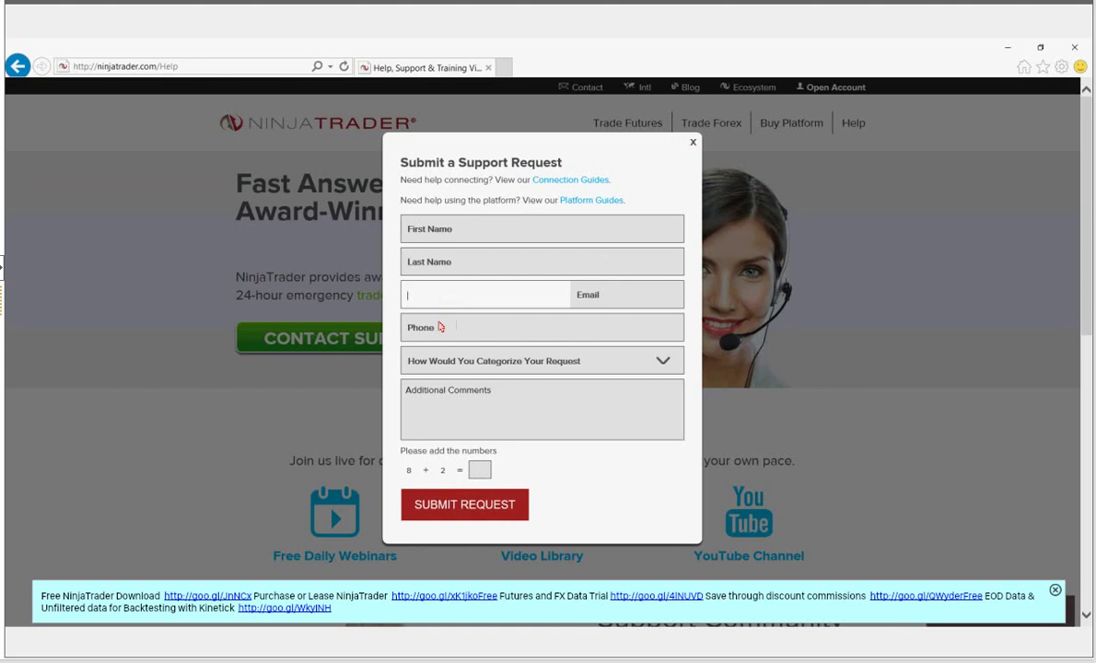
click(440, 327)
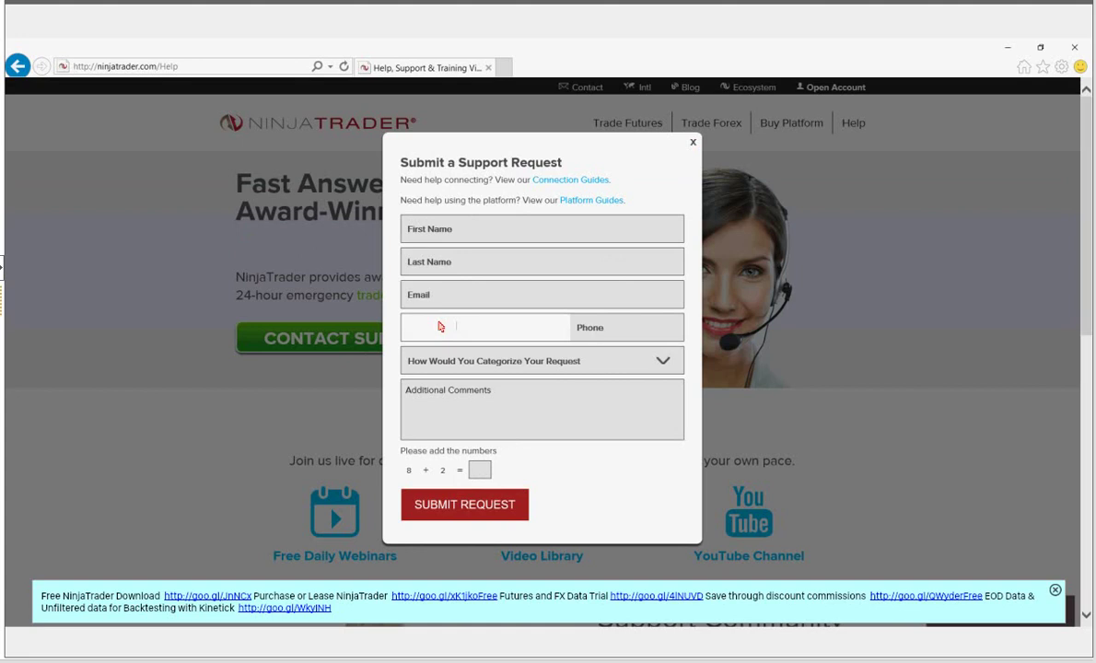
click(612, 361)
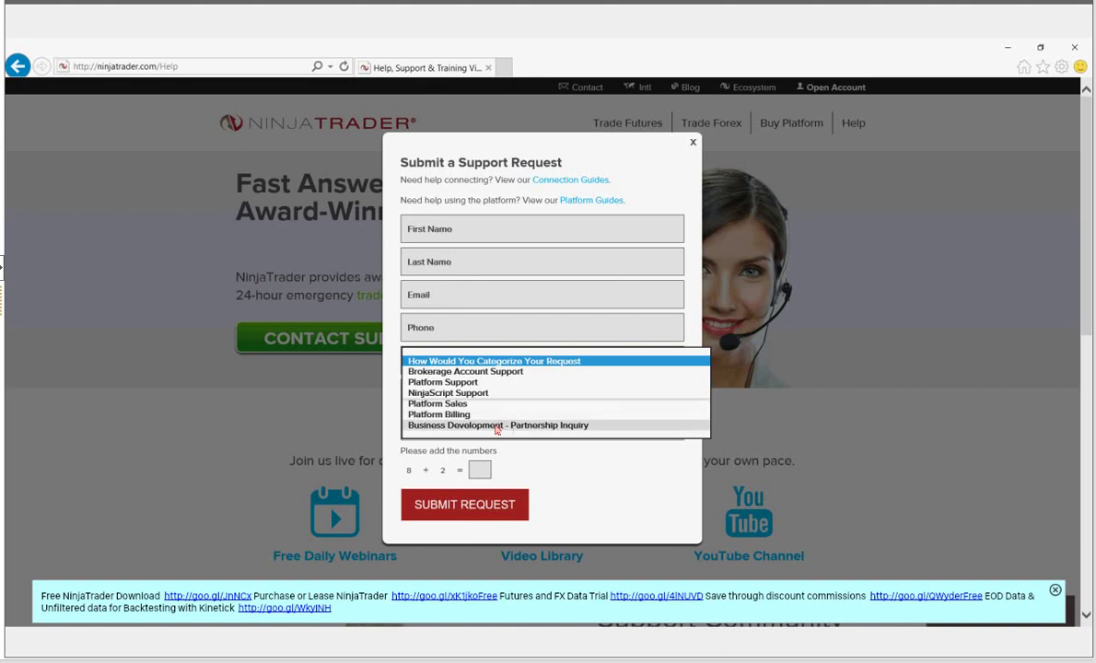
- Close the category list without choosing one and answer the add-the-numbers check with 10
click(626, 473)
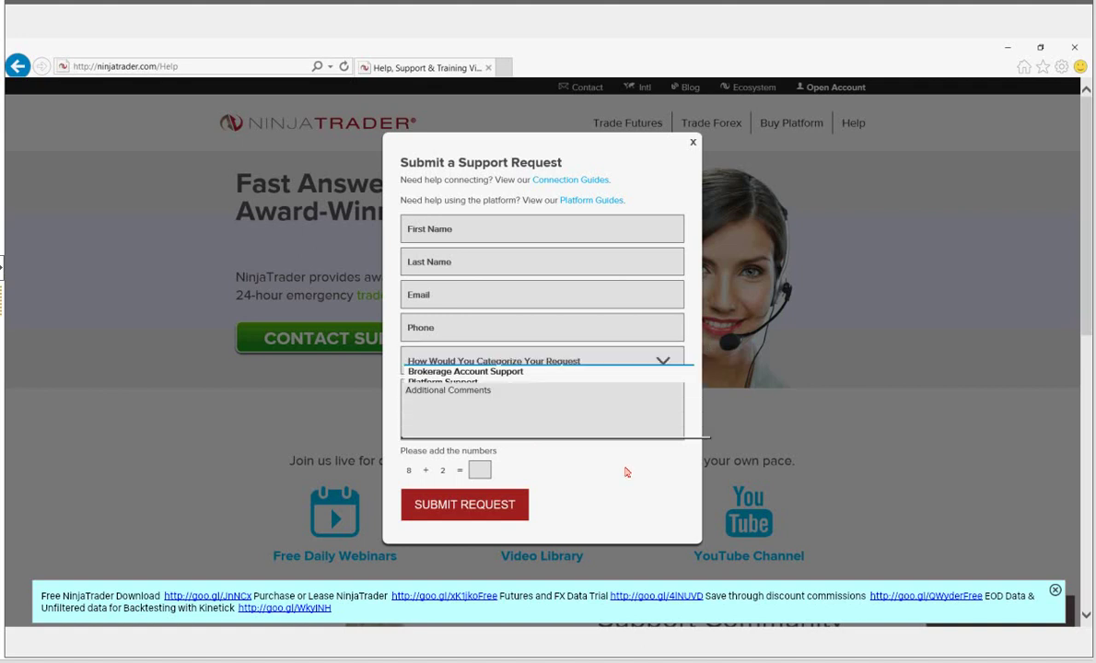
click(464, 414)
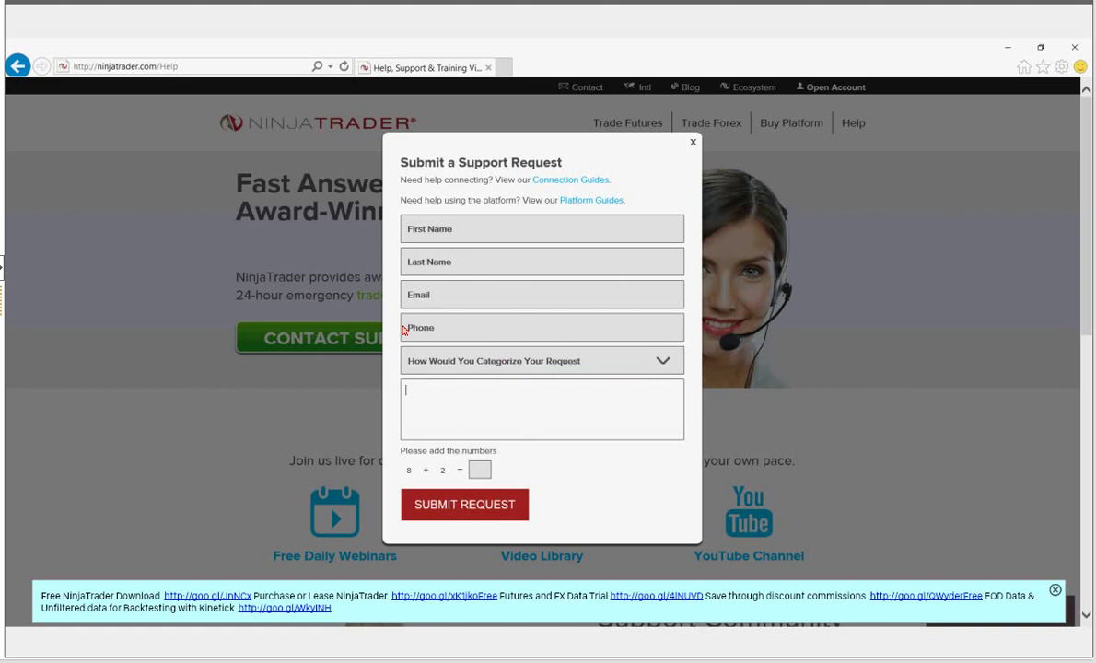
click(479, 472)
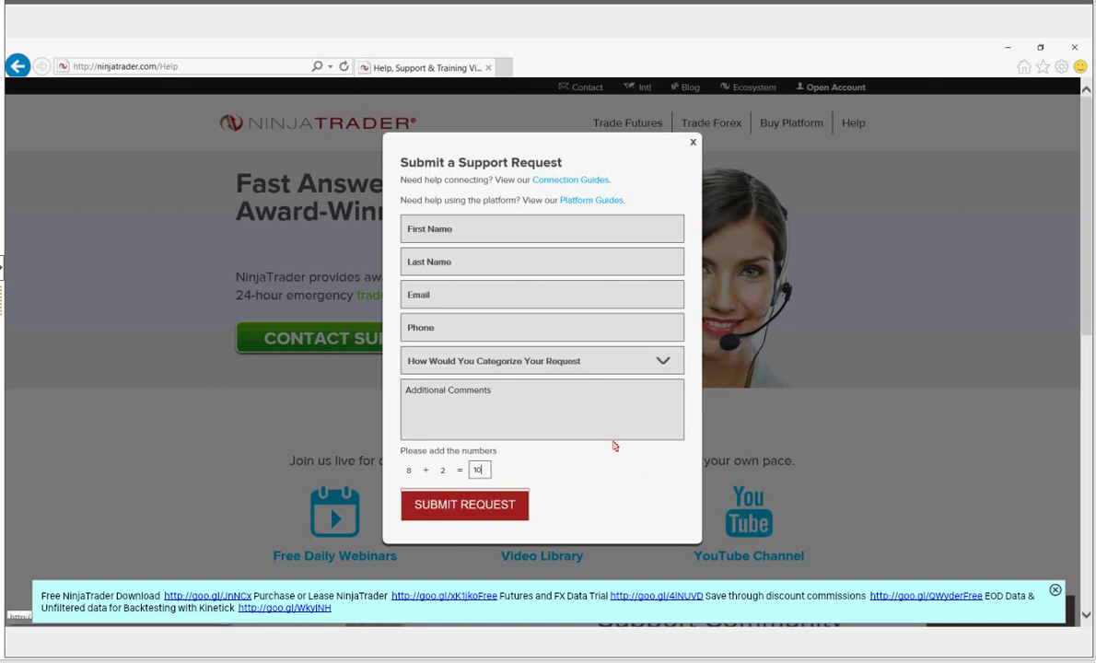
- Close the unsent support request form and scroll over the Help page
click(692, 148)
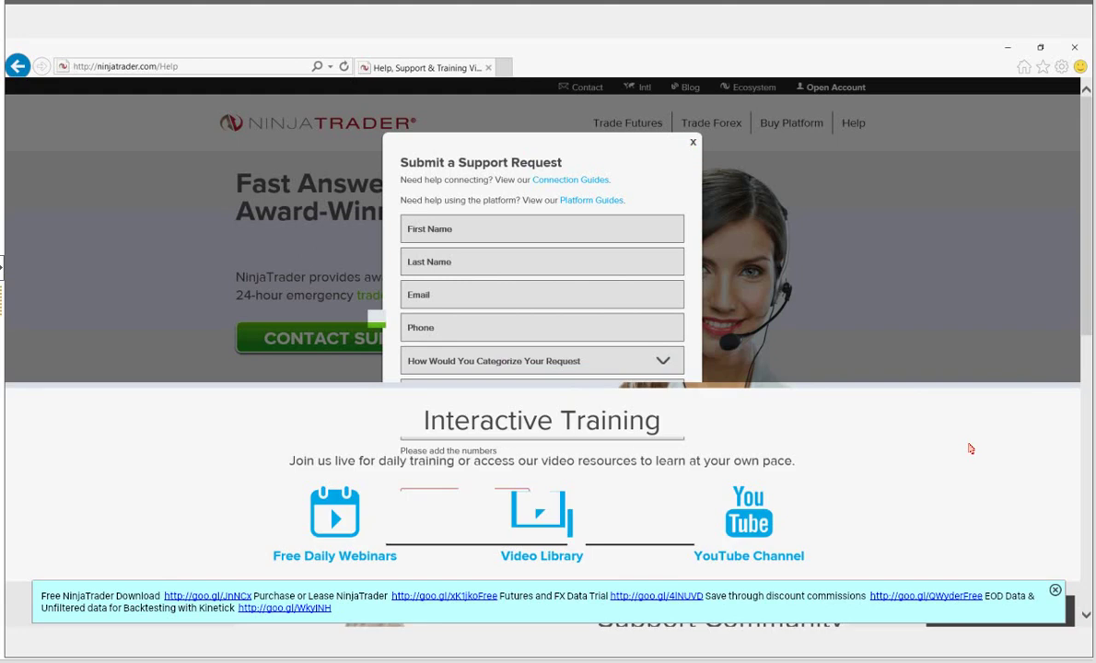
scroll(970, 449, down, 3)
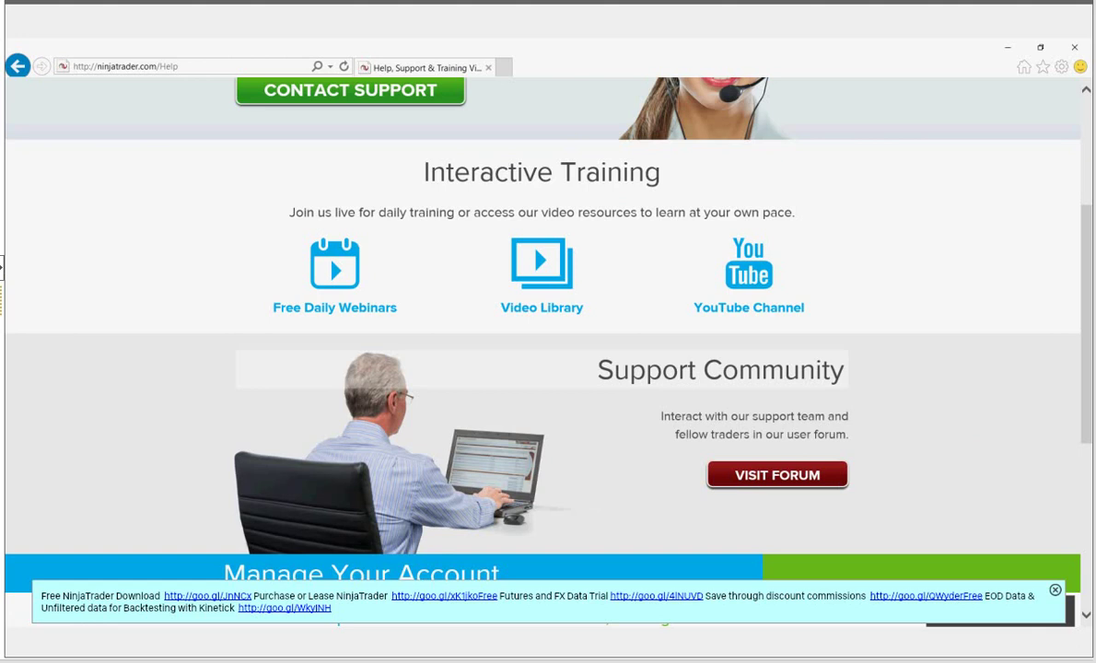
scroll(606, 412, up, 3)
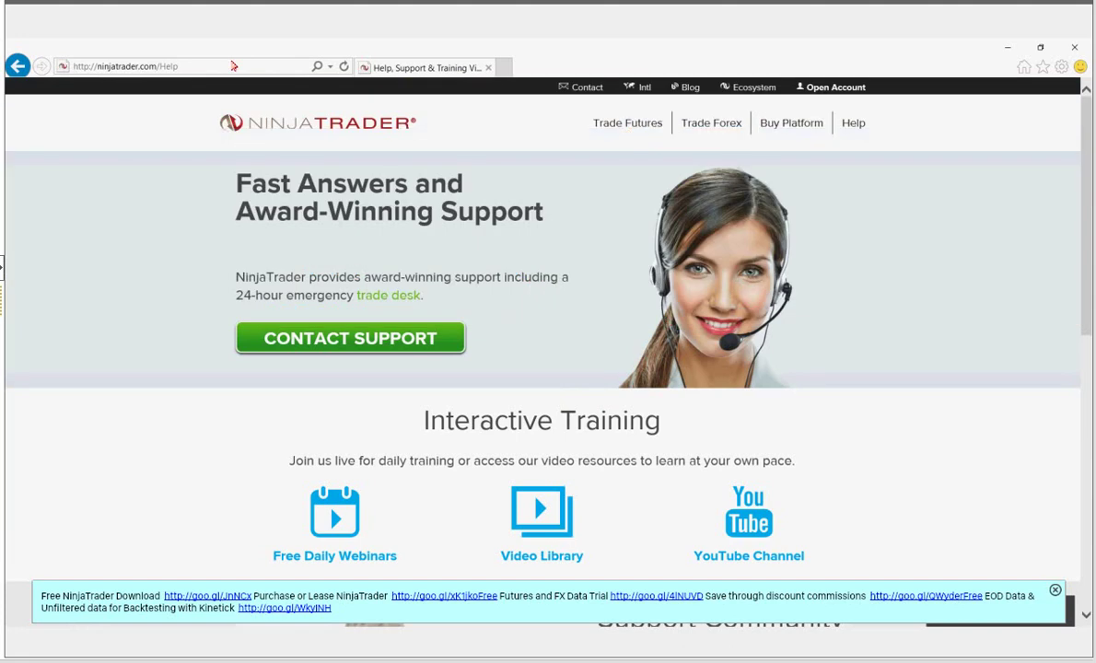
- Scroll to Support Community and choose VISIT FORUM, bringing up the leaving-site Attention notice
drag(180, 67, 160, 67)
scroll(262, 261, down, 5)
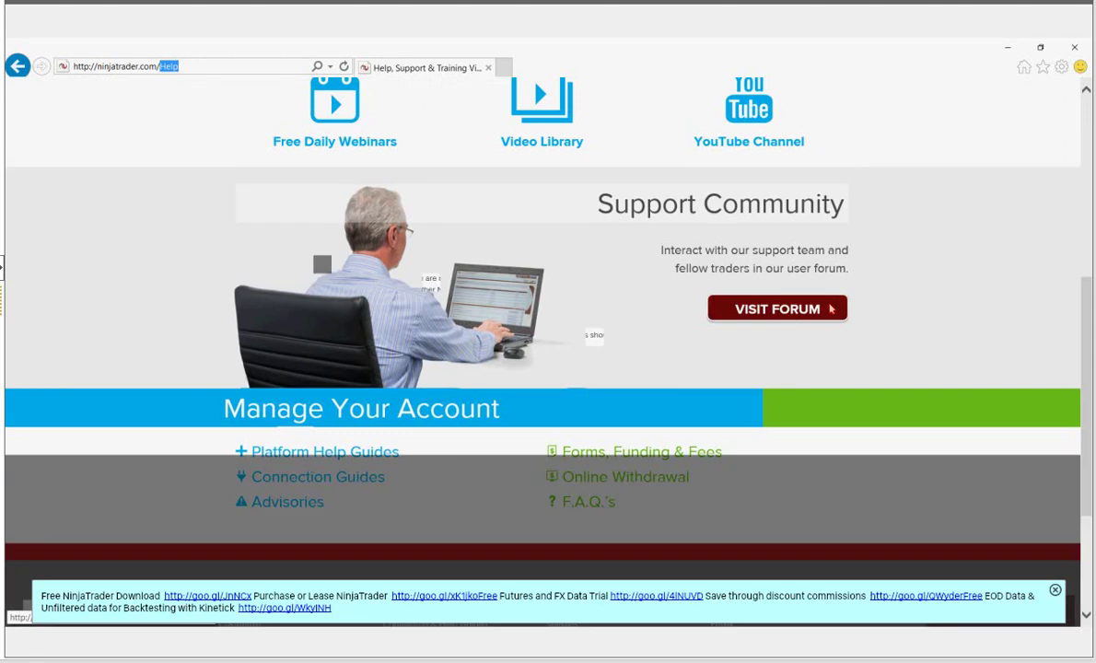
click(832, 309)
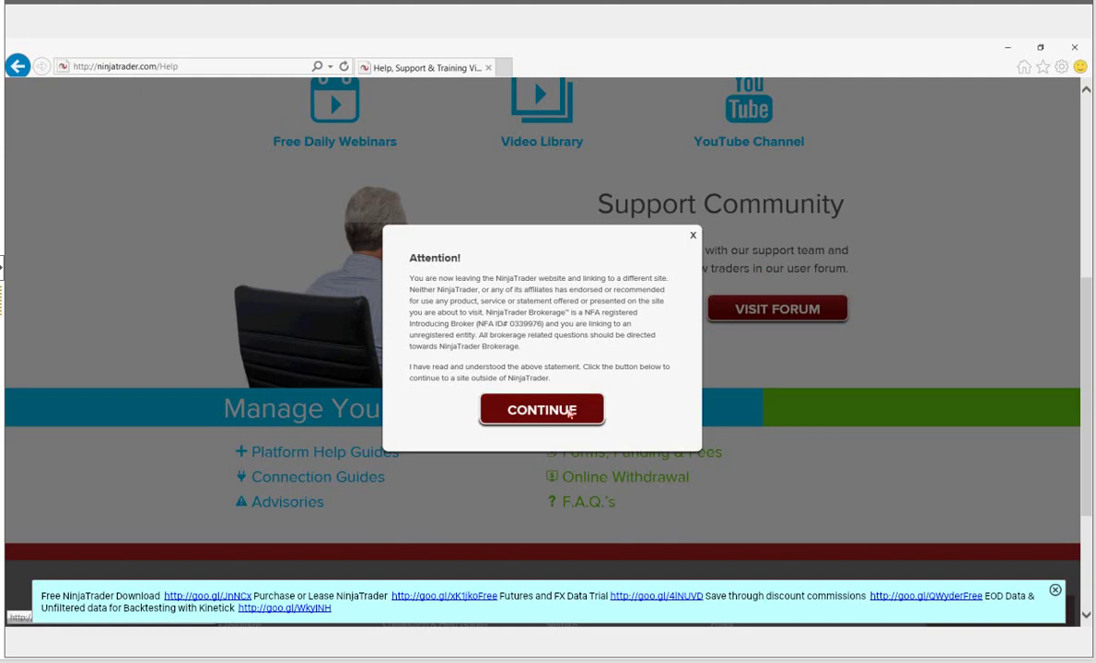
- Confirm the Attention notice to open the NinjaTrader Support Forum in a new tab
click(572, 414)
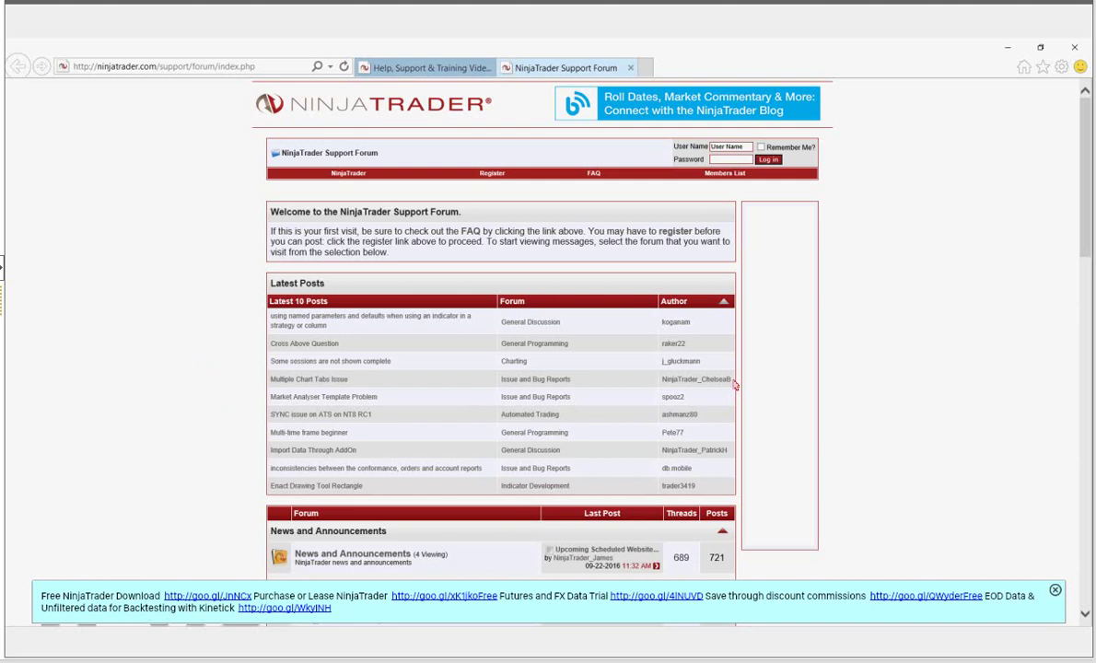
double_click(696, 378)
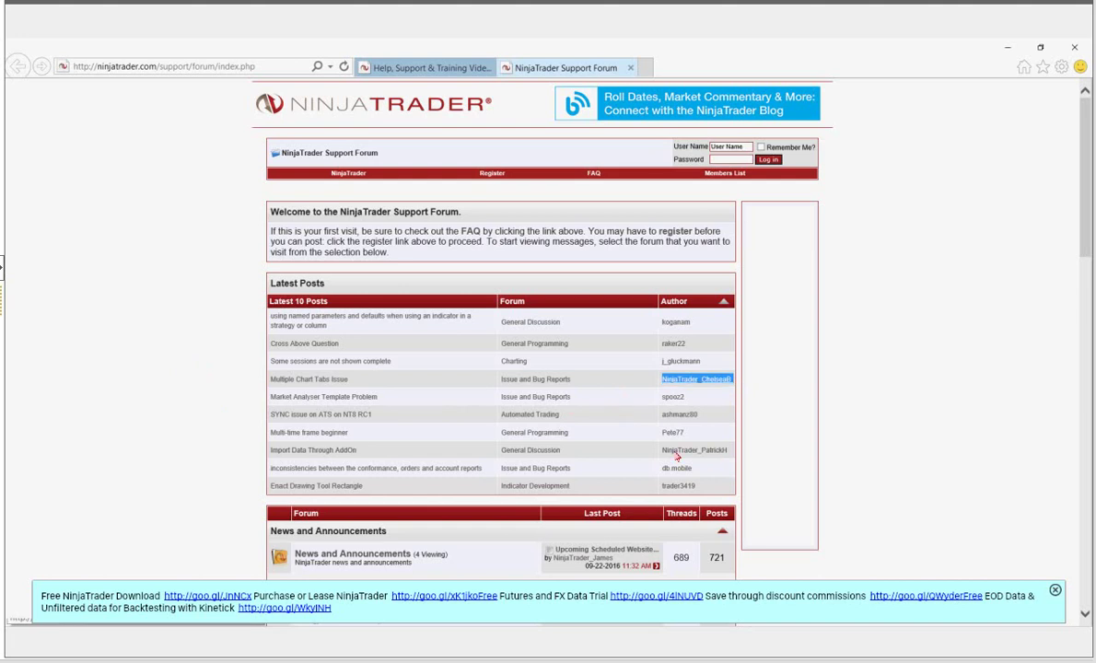
click(778, 485)
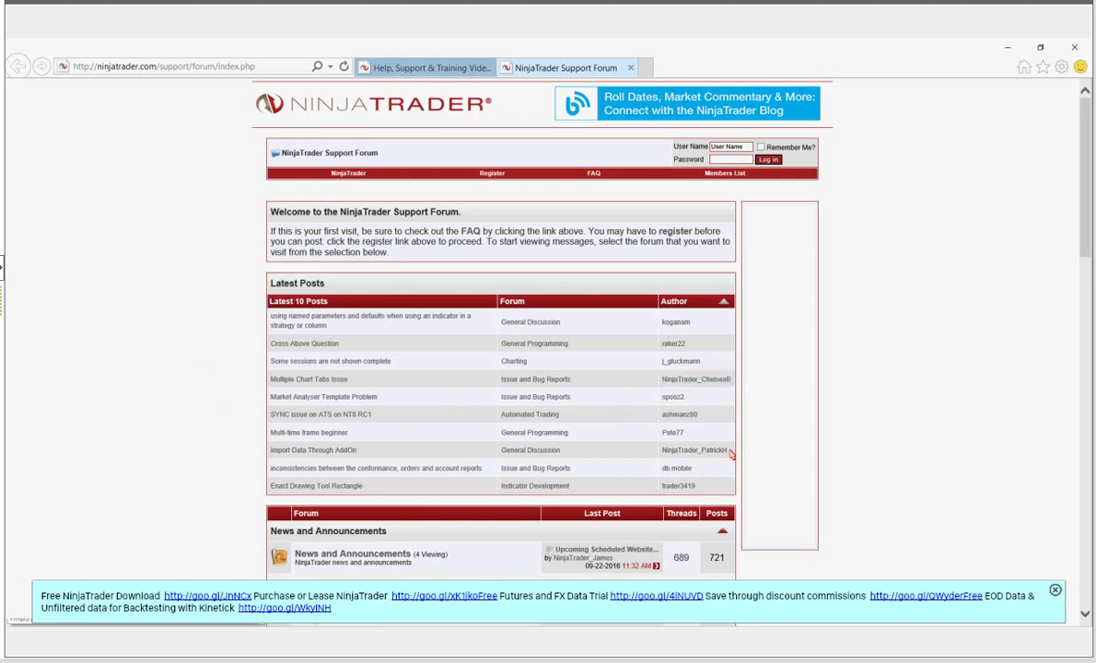
double_click(666, 451)
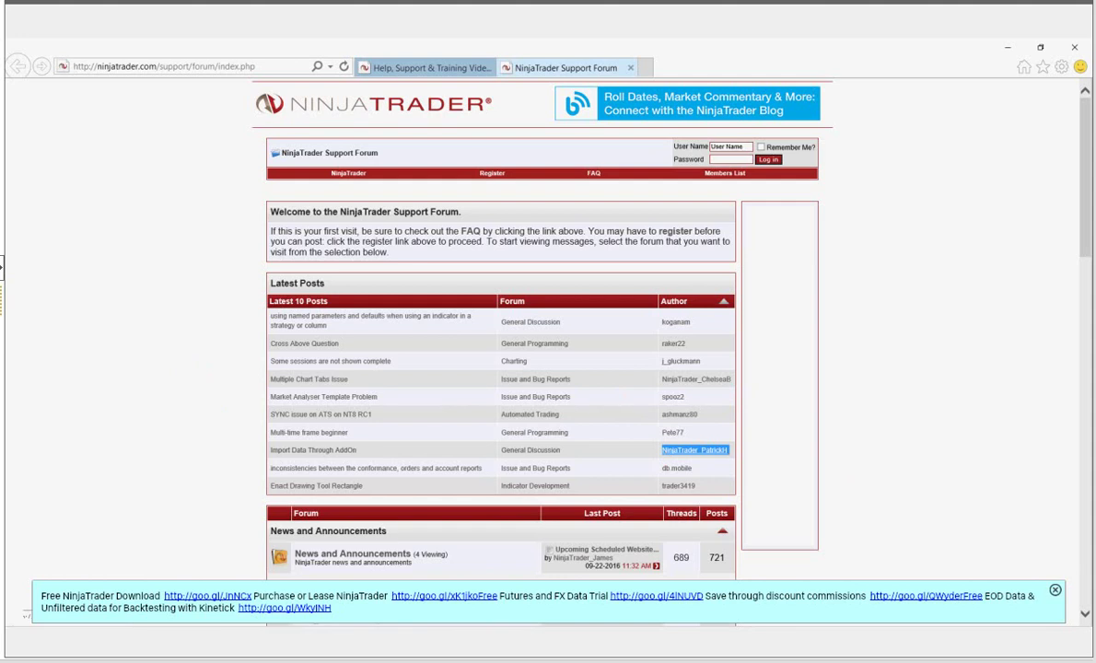
click(648, 418)
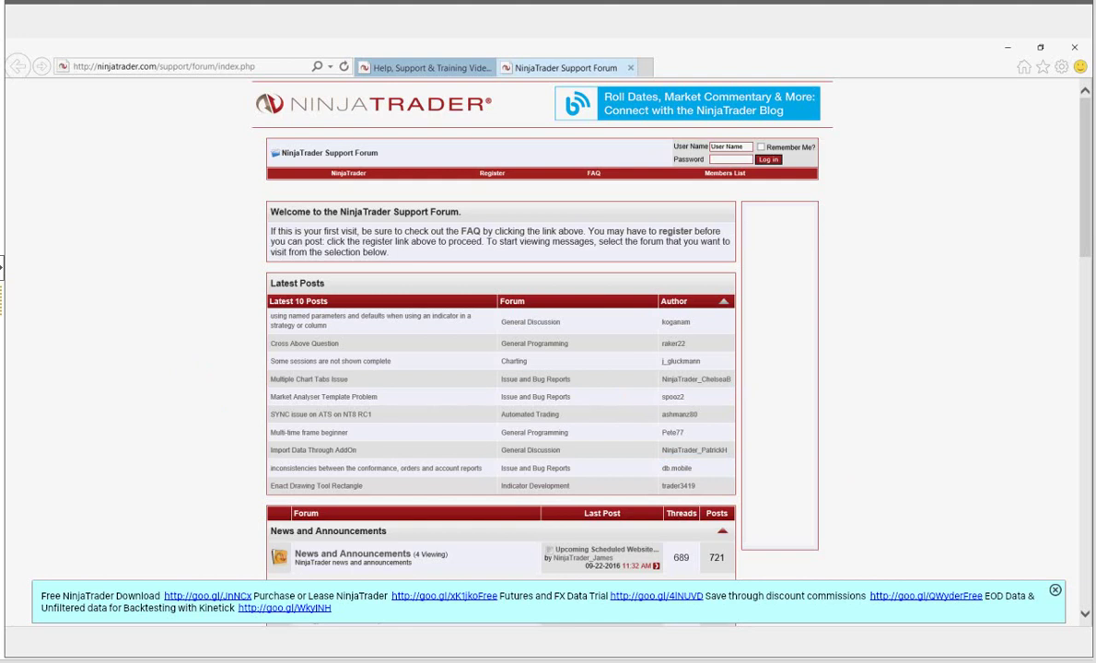
double_click(694, 449)
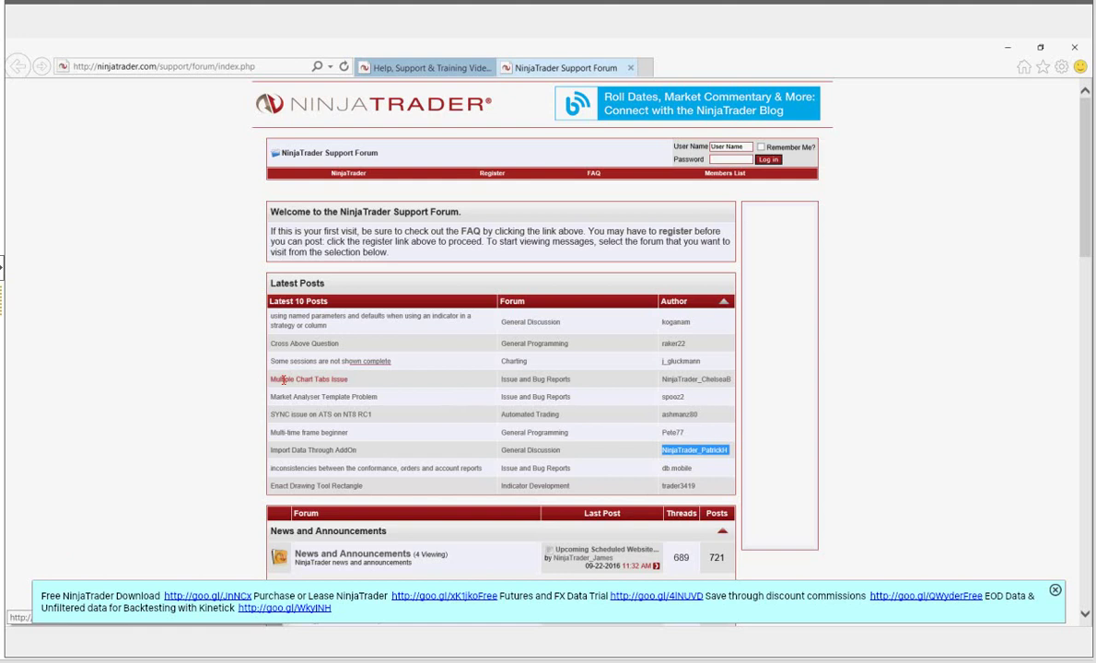
click(284, 380)
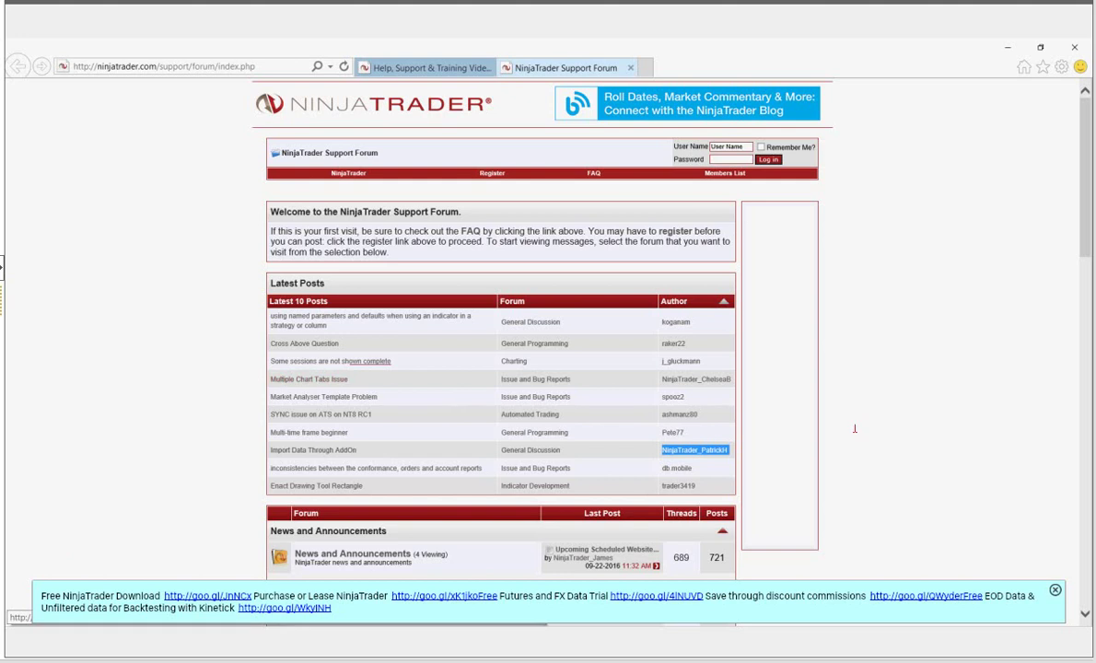
click(829, 339)
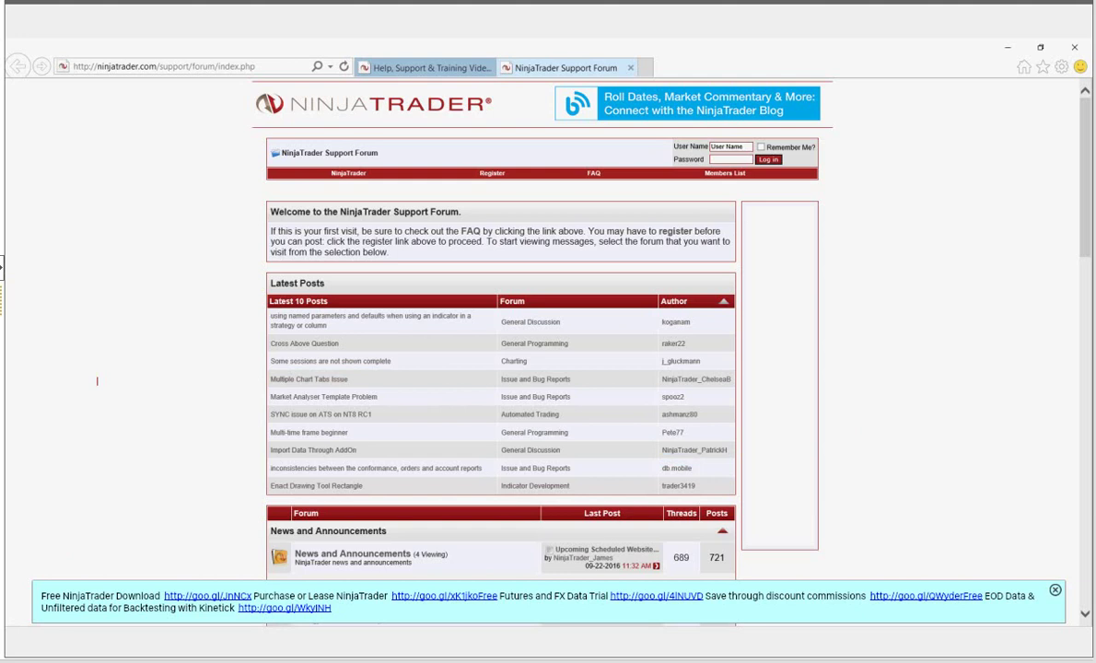
scroll(97, 380, down, 2)
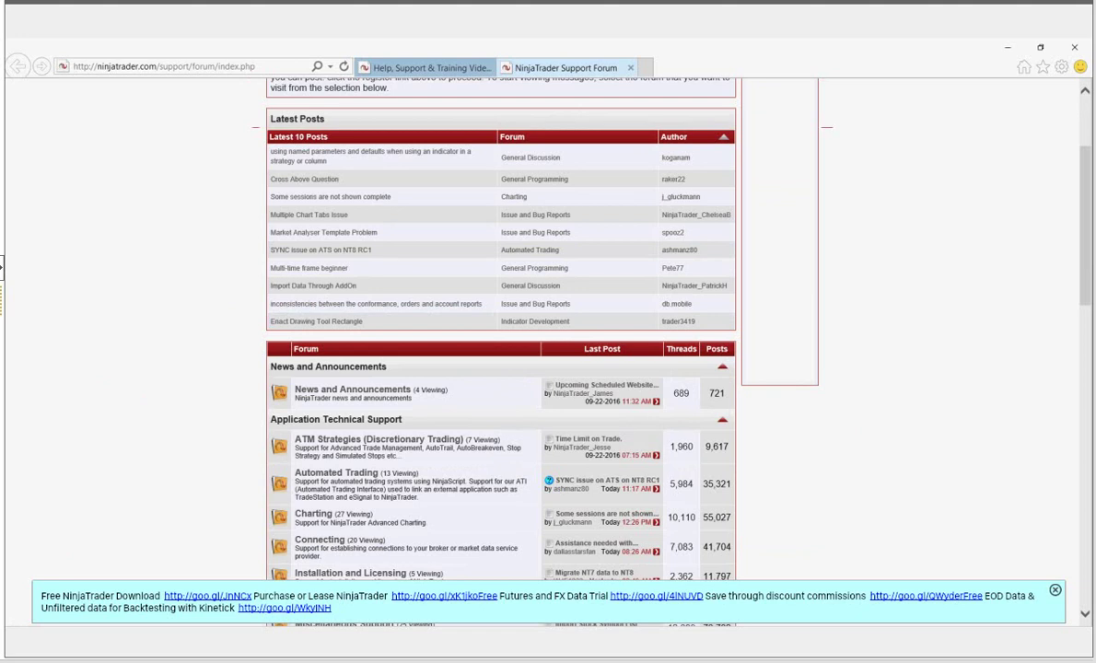
scroll(501, 461, down, 5)
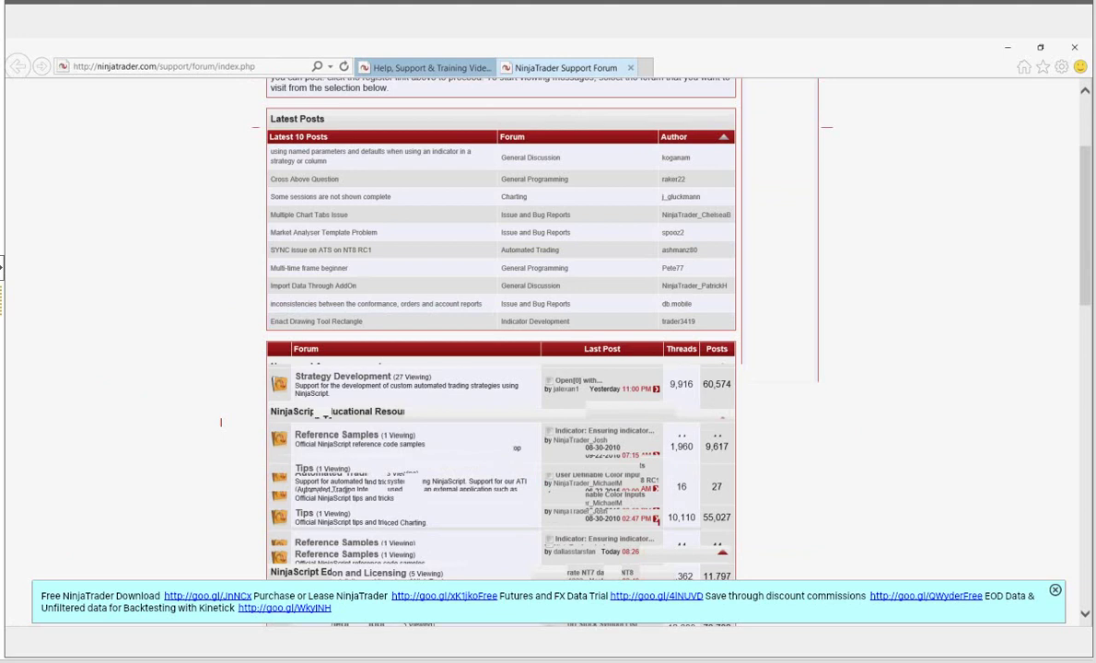
scroll(220, 421, down, 5)
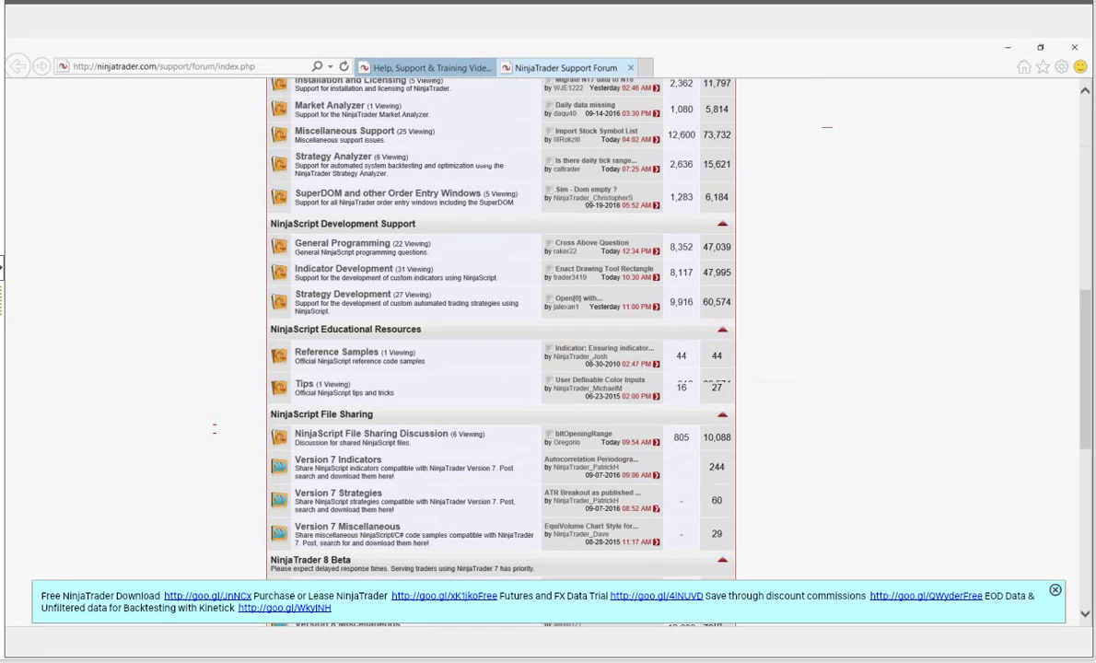
scroll(501, 350, up, 10)
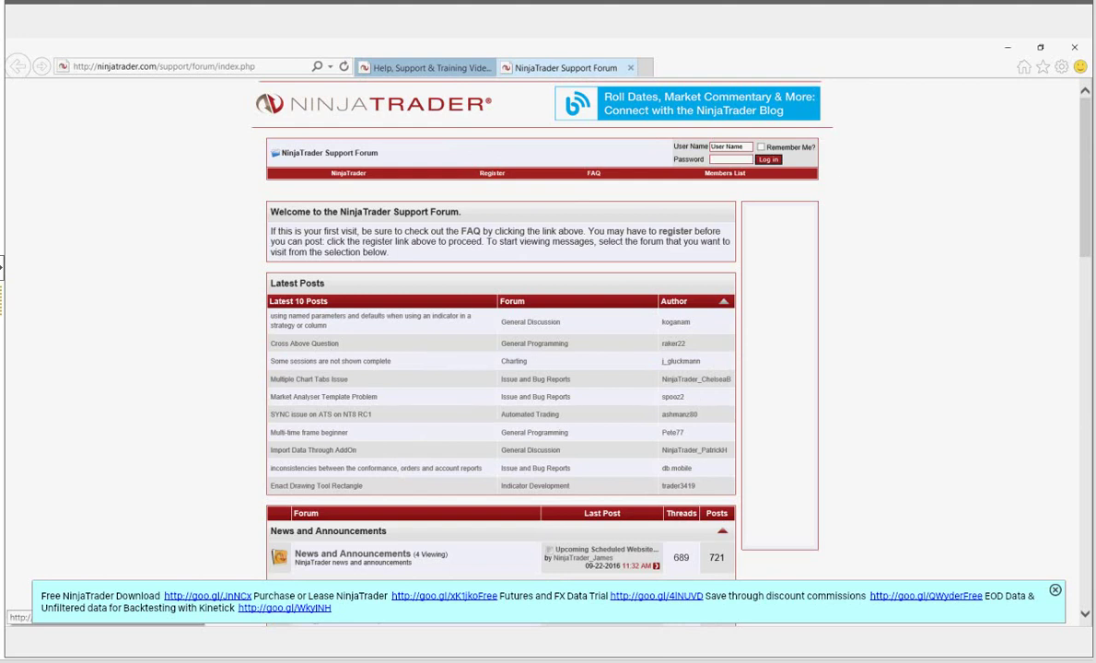
- Open the forum registration page and agree to the rules to reach the sign-up form
click(492, 174)
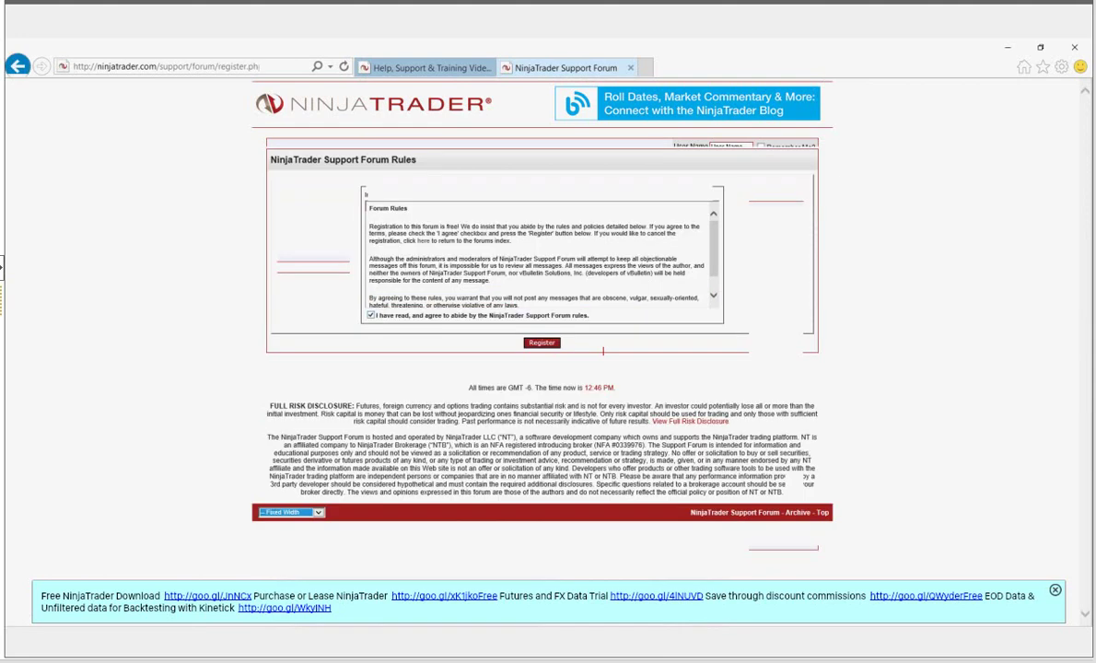
click(542, 342)
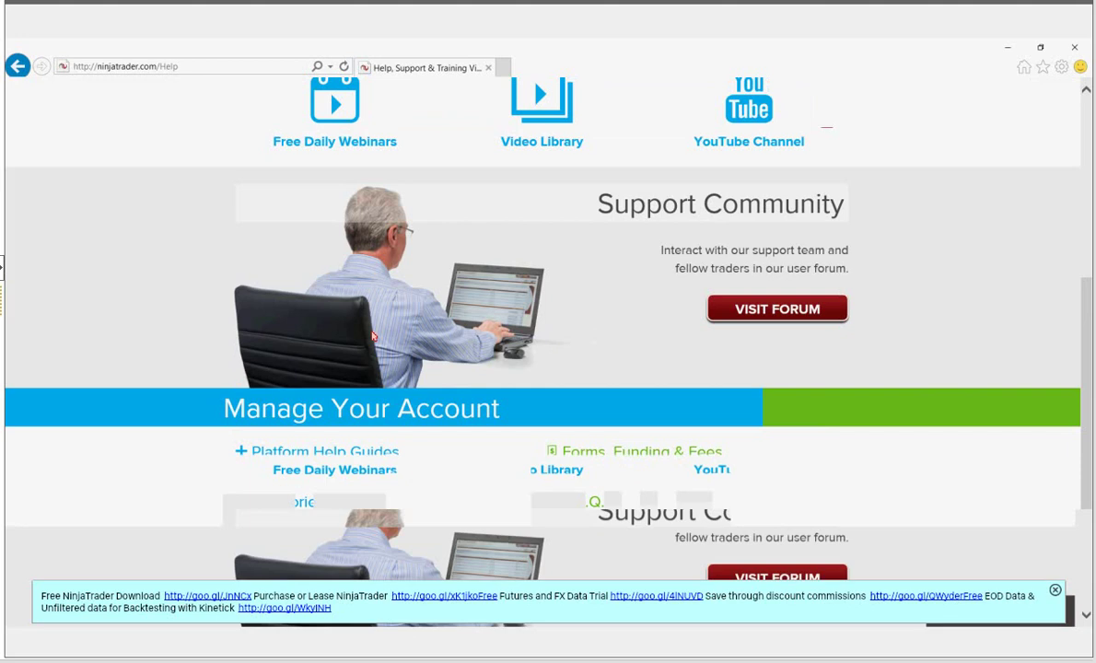
- Return to the top of the Help page and go to Buy Platform in the site navigation
scroll(373, 336, up, 5)
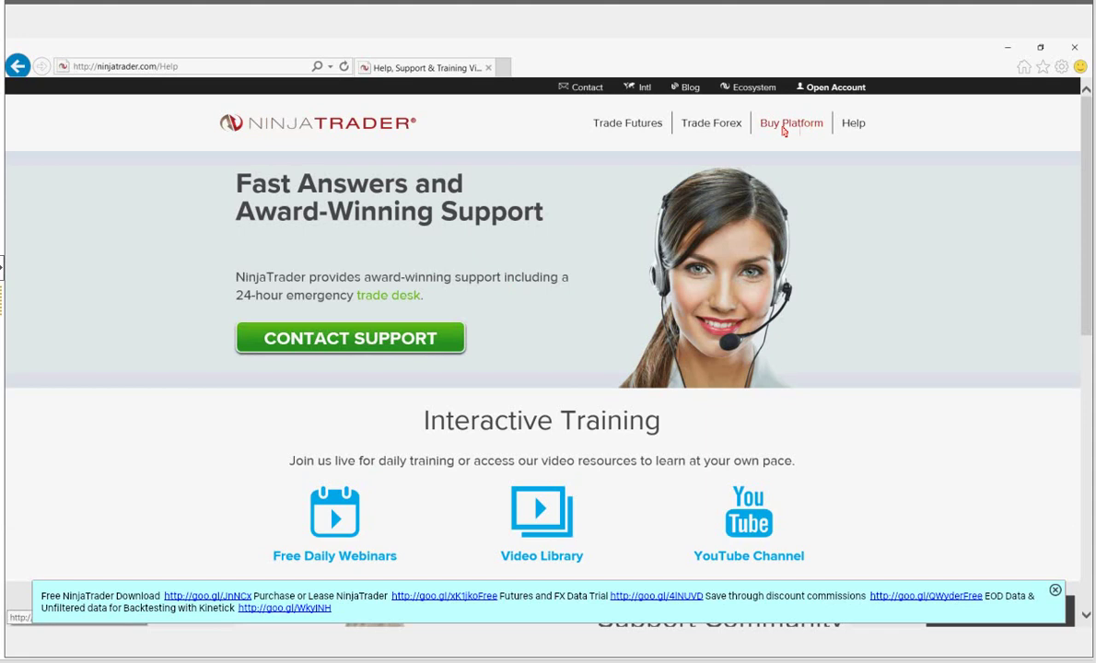
click(784, 132)
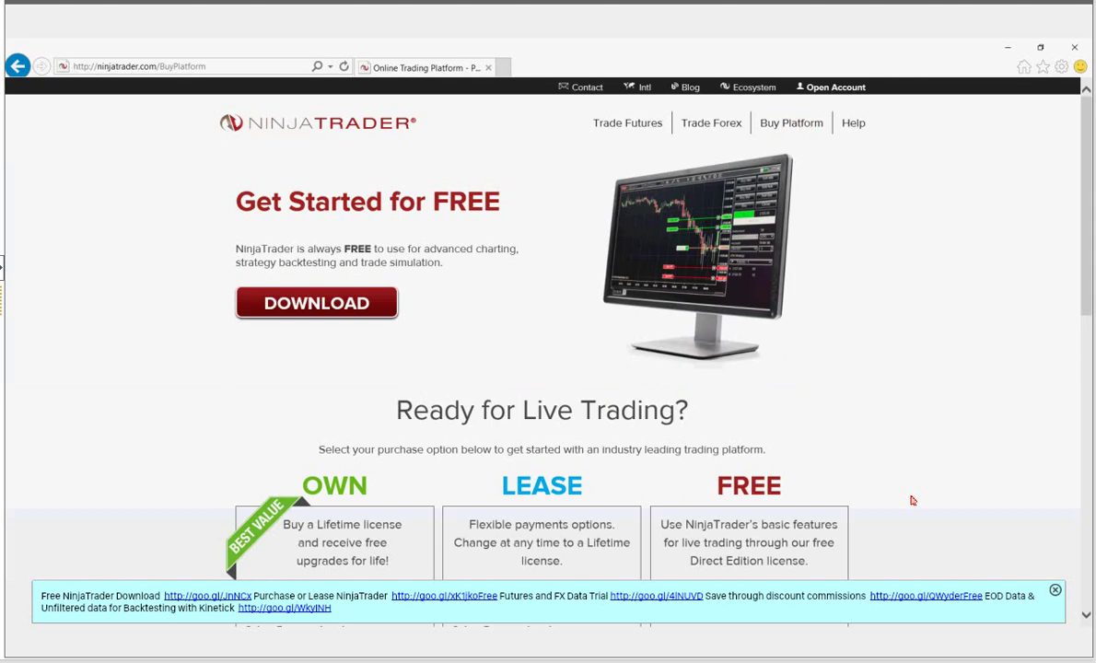
- Scroll to the Own $999, Lease $600/year and Free pricing options, briefly highlighting FREE
scroll(912, 500, down, 2)
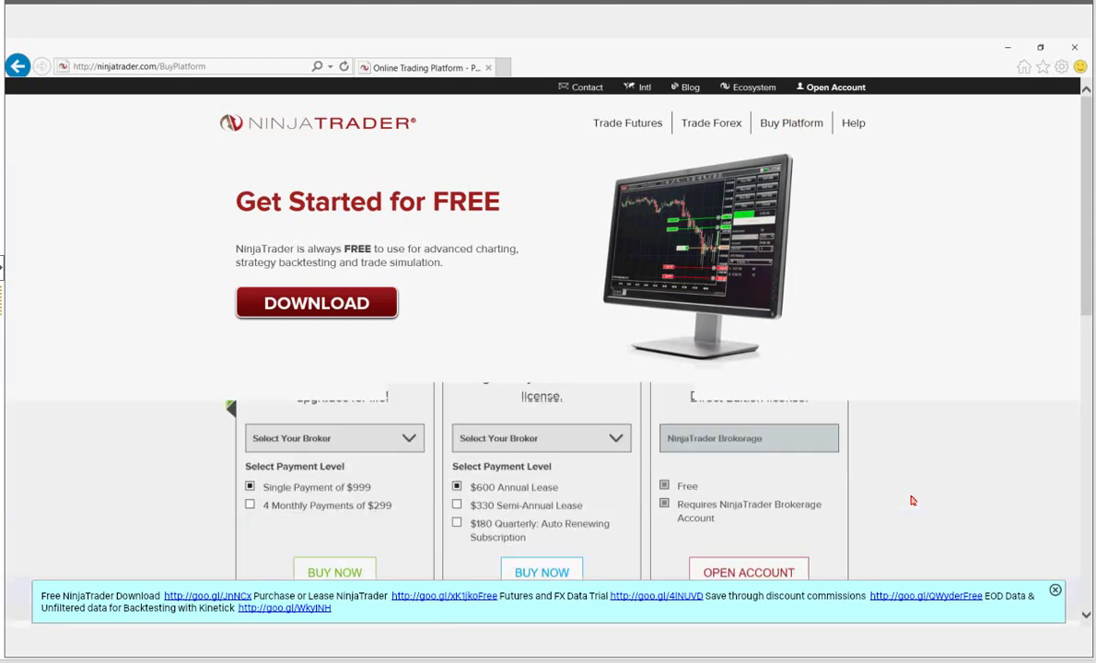
scroll(912, 500, down, 1)
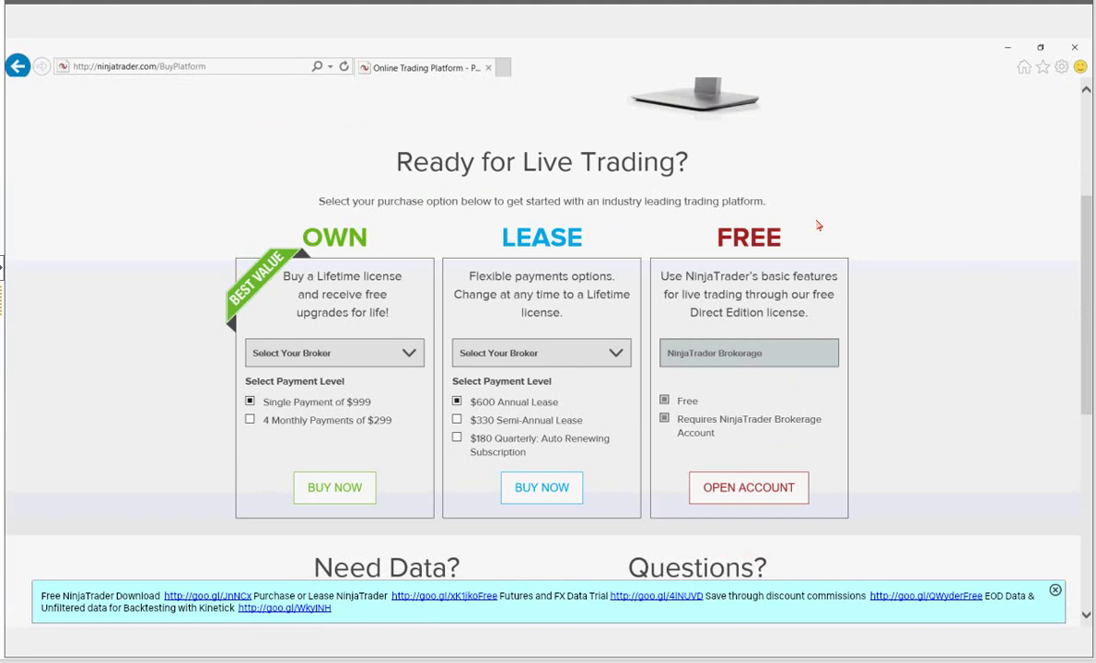
drag(702, 228, 885, 255)
click(803, 296)
drag(526, 453, 468, 446)
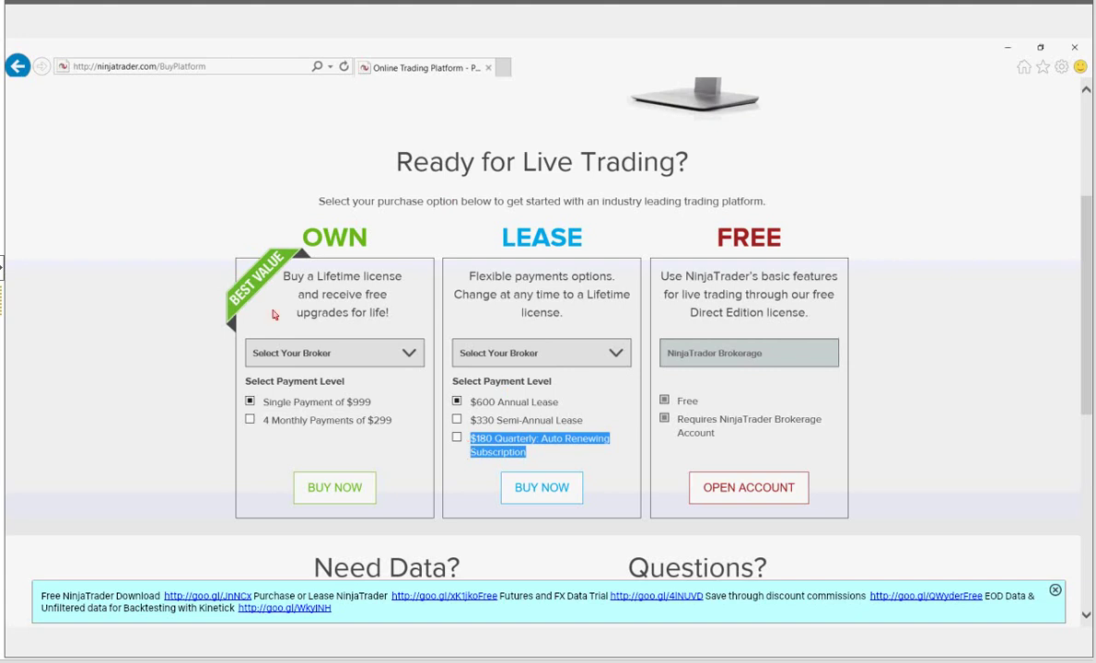
click(347, 412)
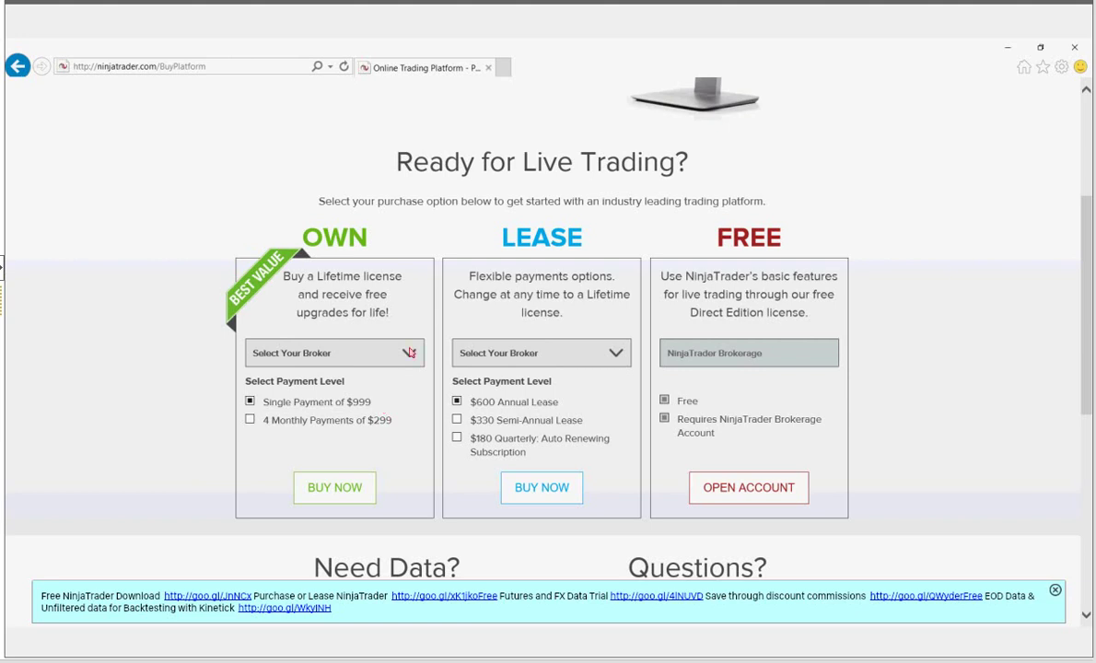
- Switch the OWN license broker to NinjaTrader Brokerage, then to TD AMERITRADE, keeping the $999 price
click(409, 352)
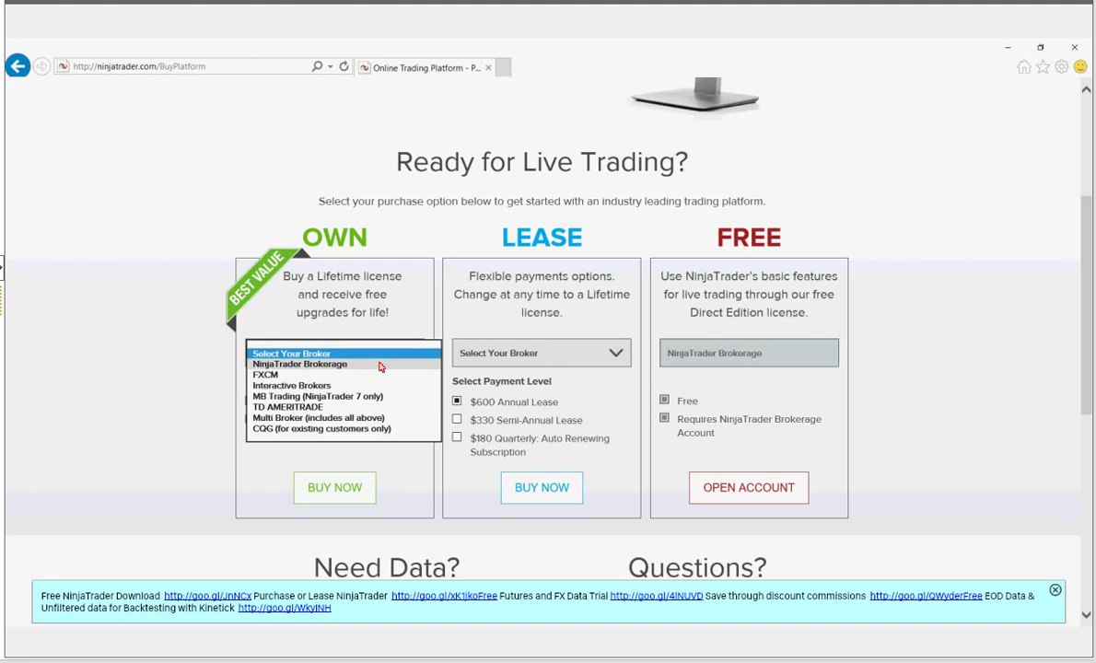
click(379, 365)
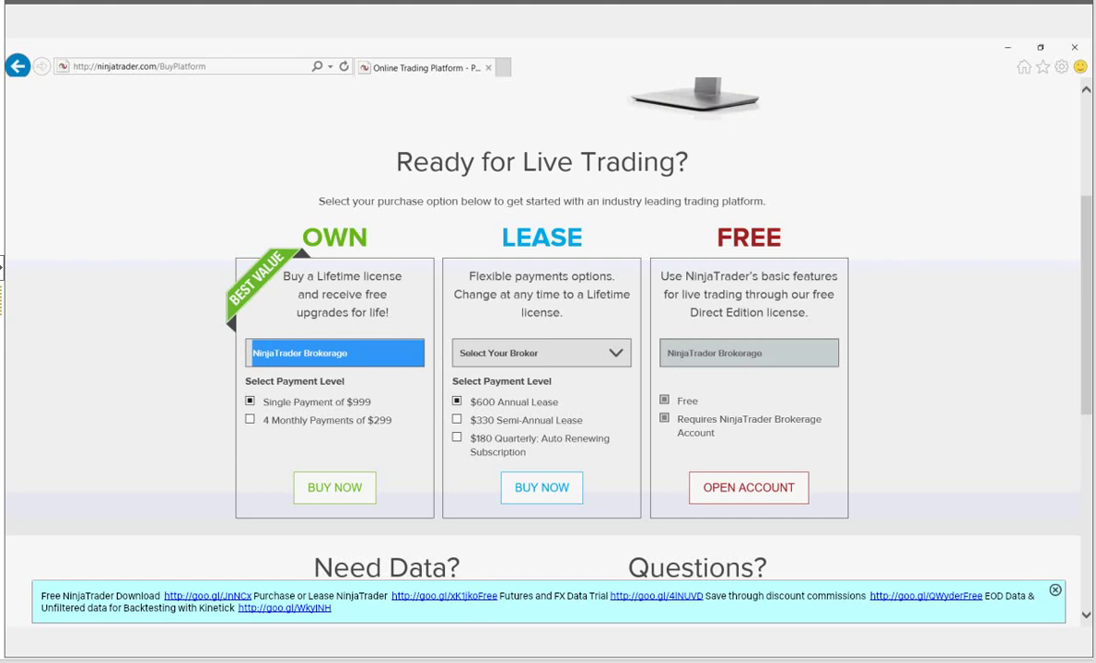
click(382, 357)
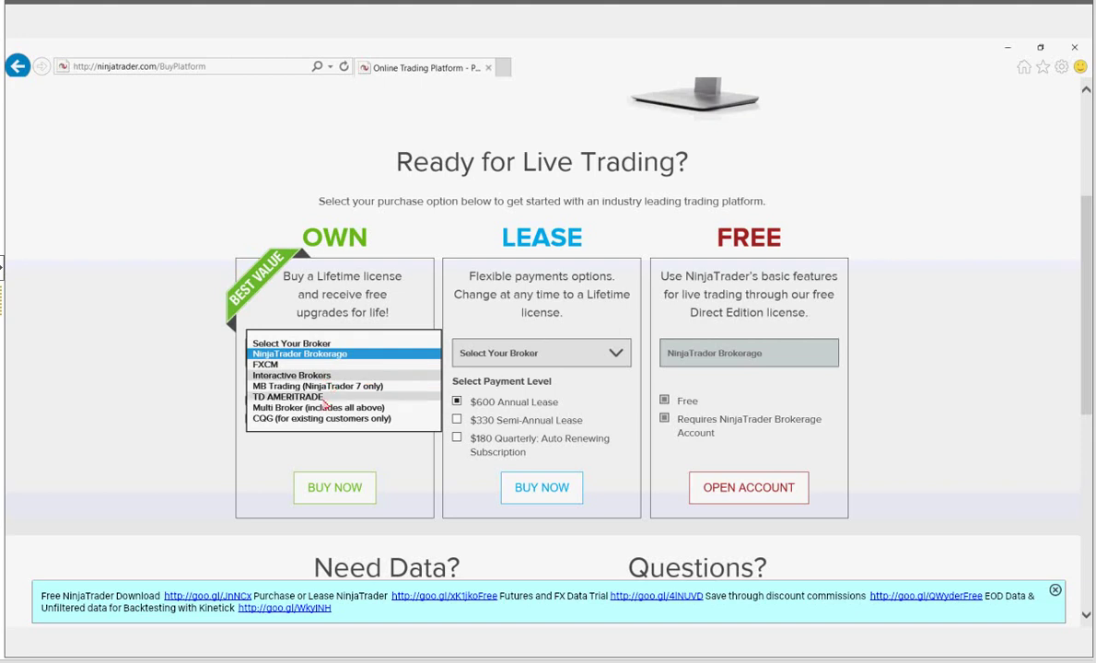
click(324, 398)
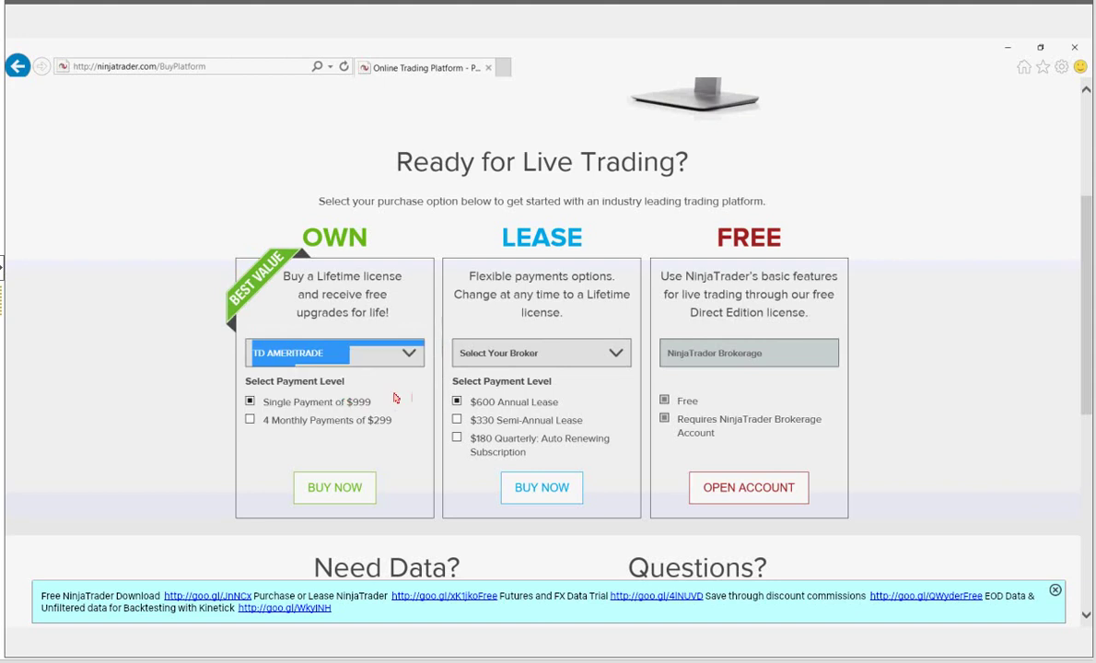
click(354, 362)
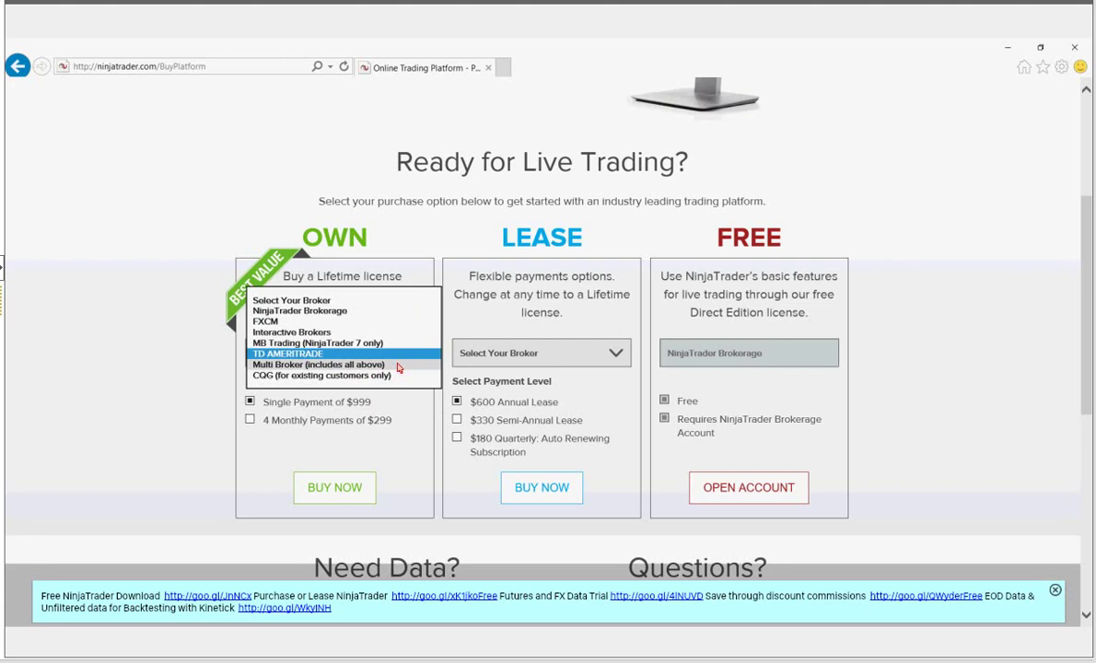
- Pick Multi Broker (includes all above) for the OWN license at $1,499 and dismiss the price notice
click(369, 365)
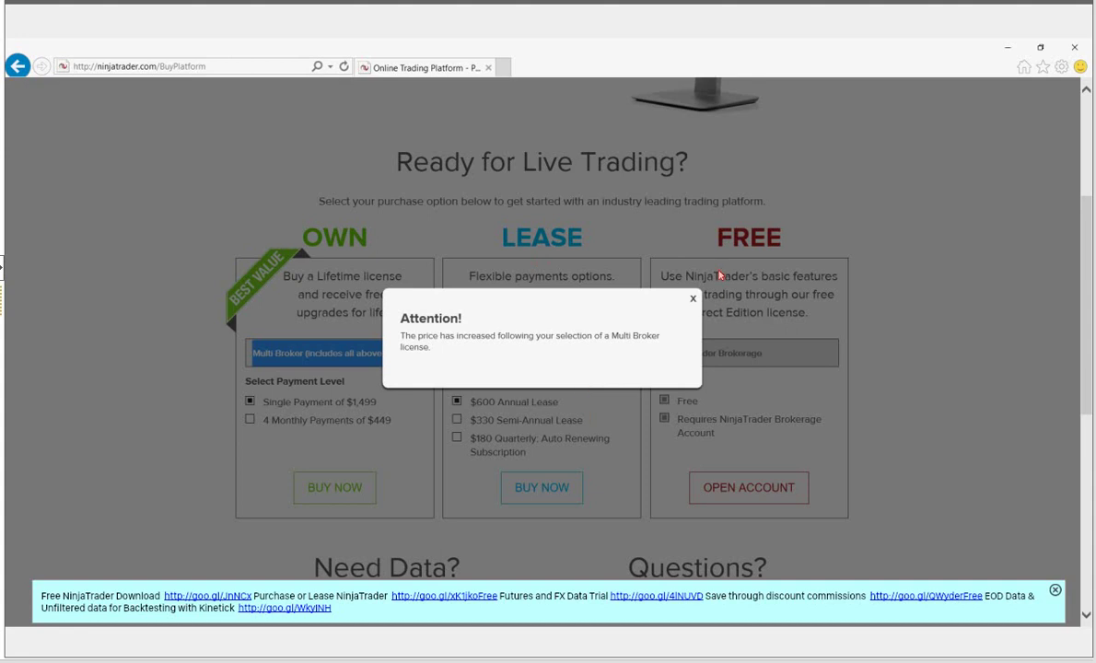
click(693, 300)
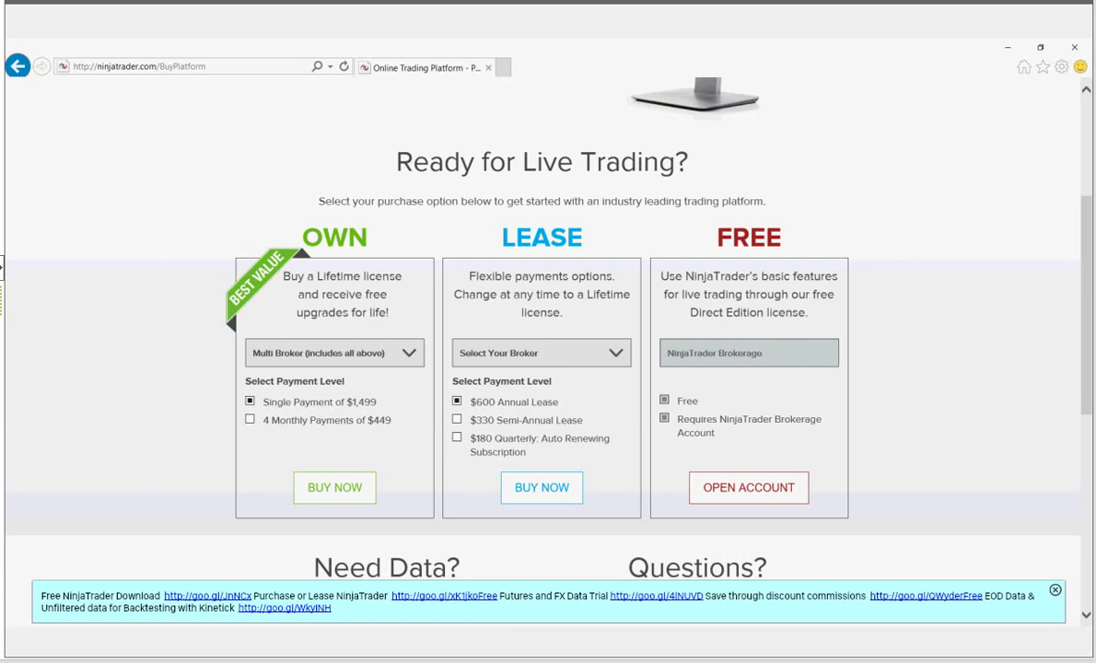
- Bring up the NinjaTrader Control Center and confirm the existing key in Help > License Key
key(alt+Tab)
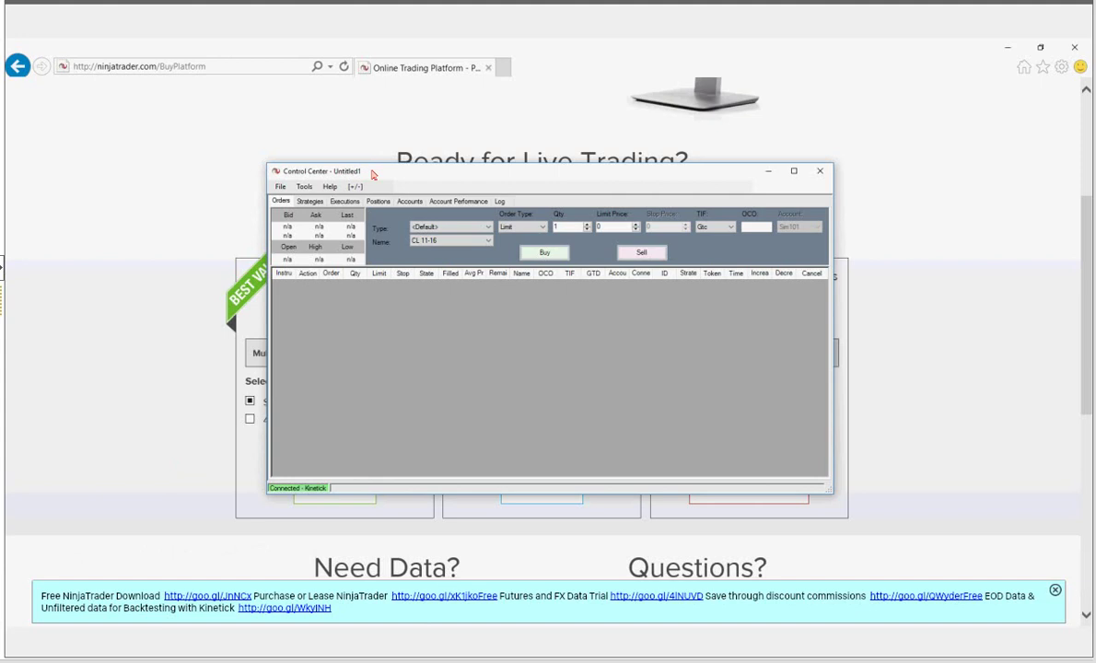
drag(373, 174, 367, 172)
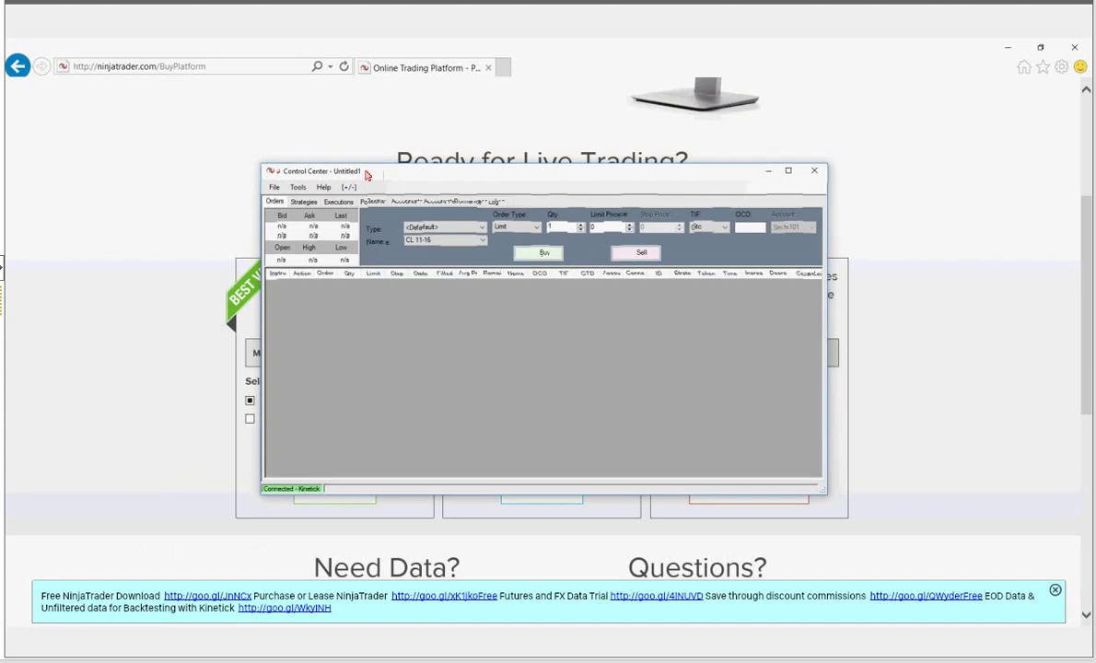
click(309, 187)
mouse_move(327, 188)
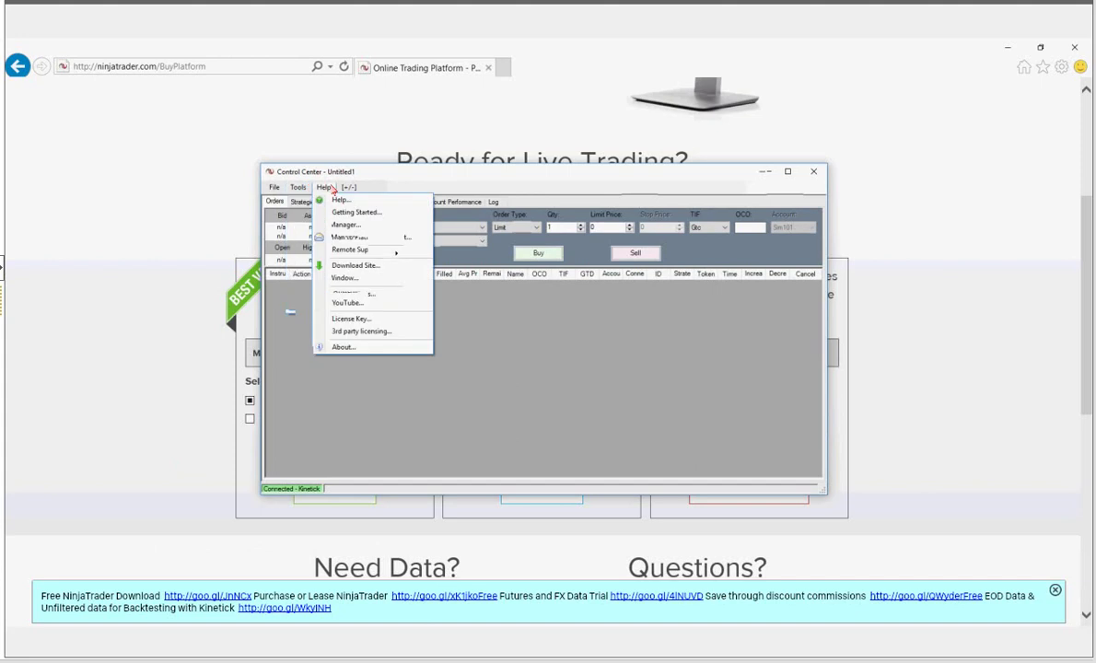
click(425, 324)
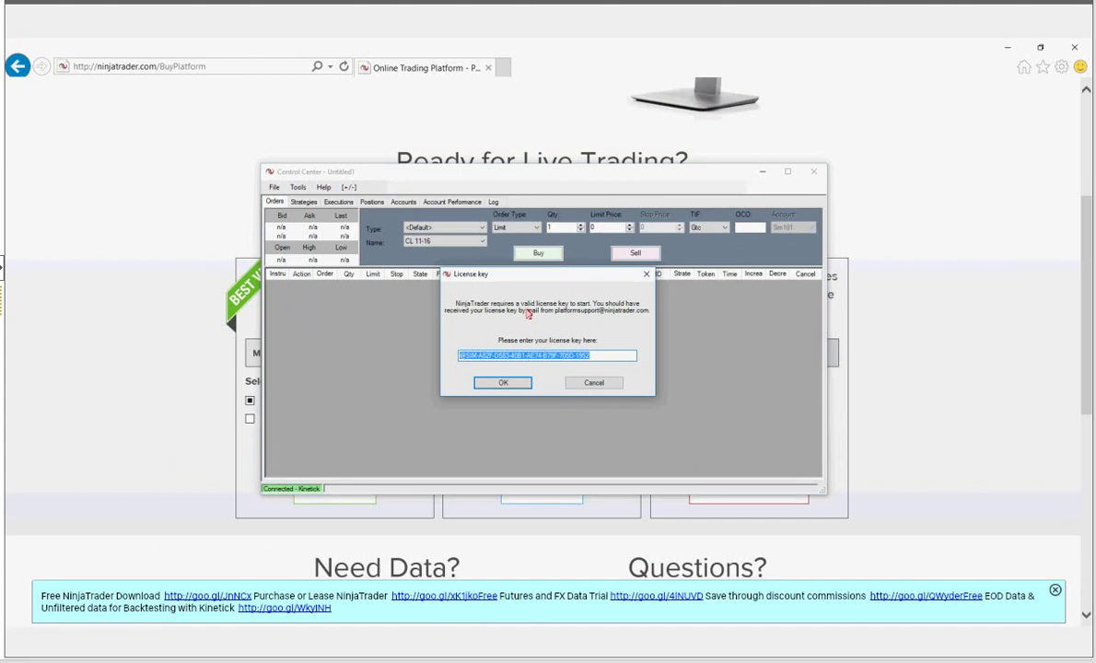
click(509, 391)
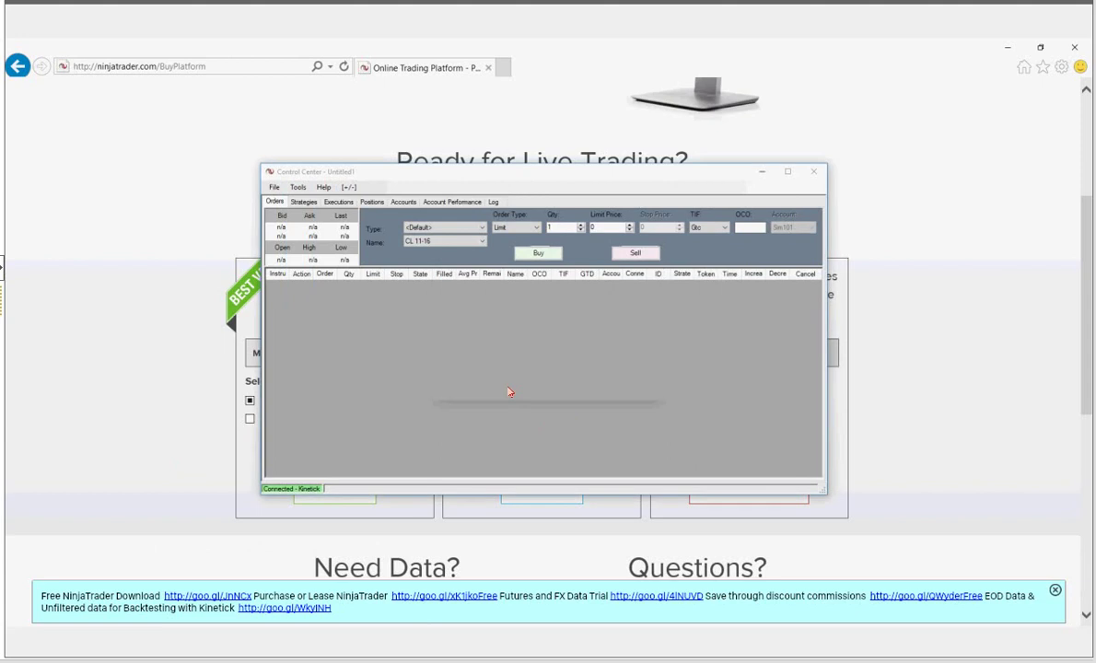